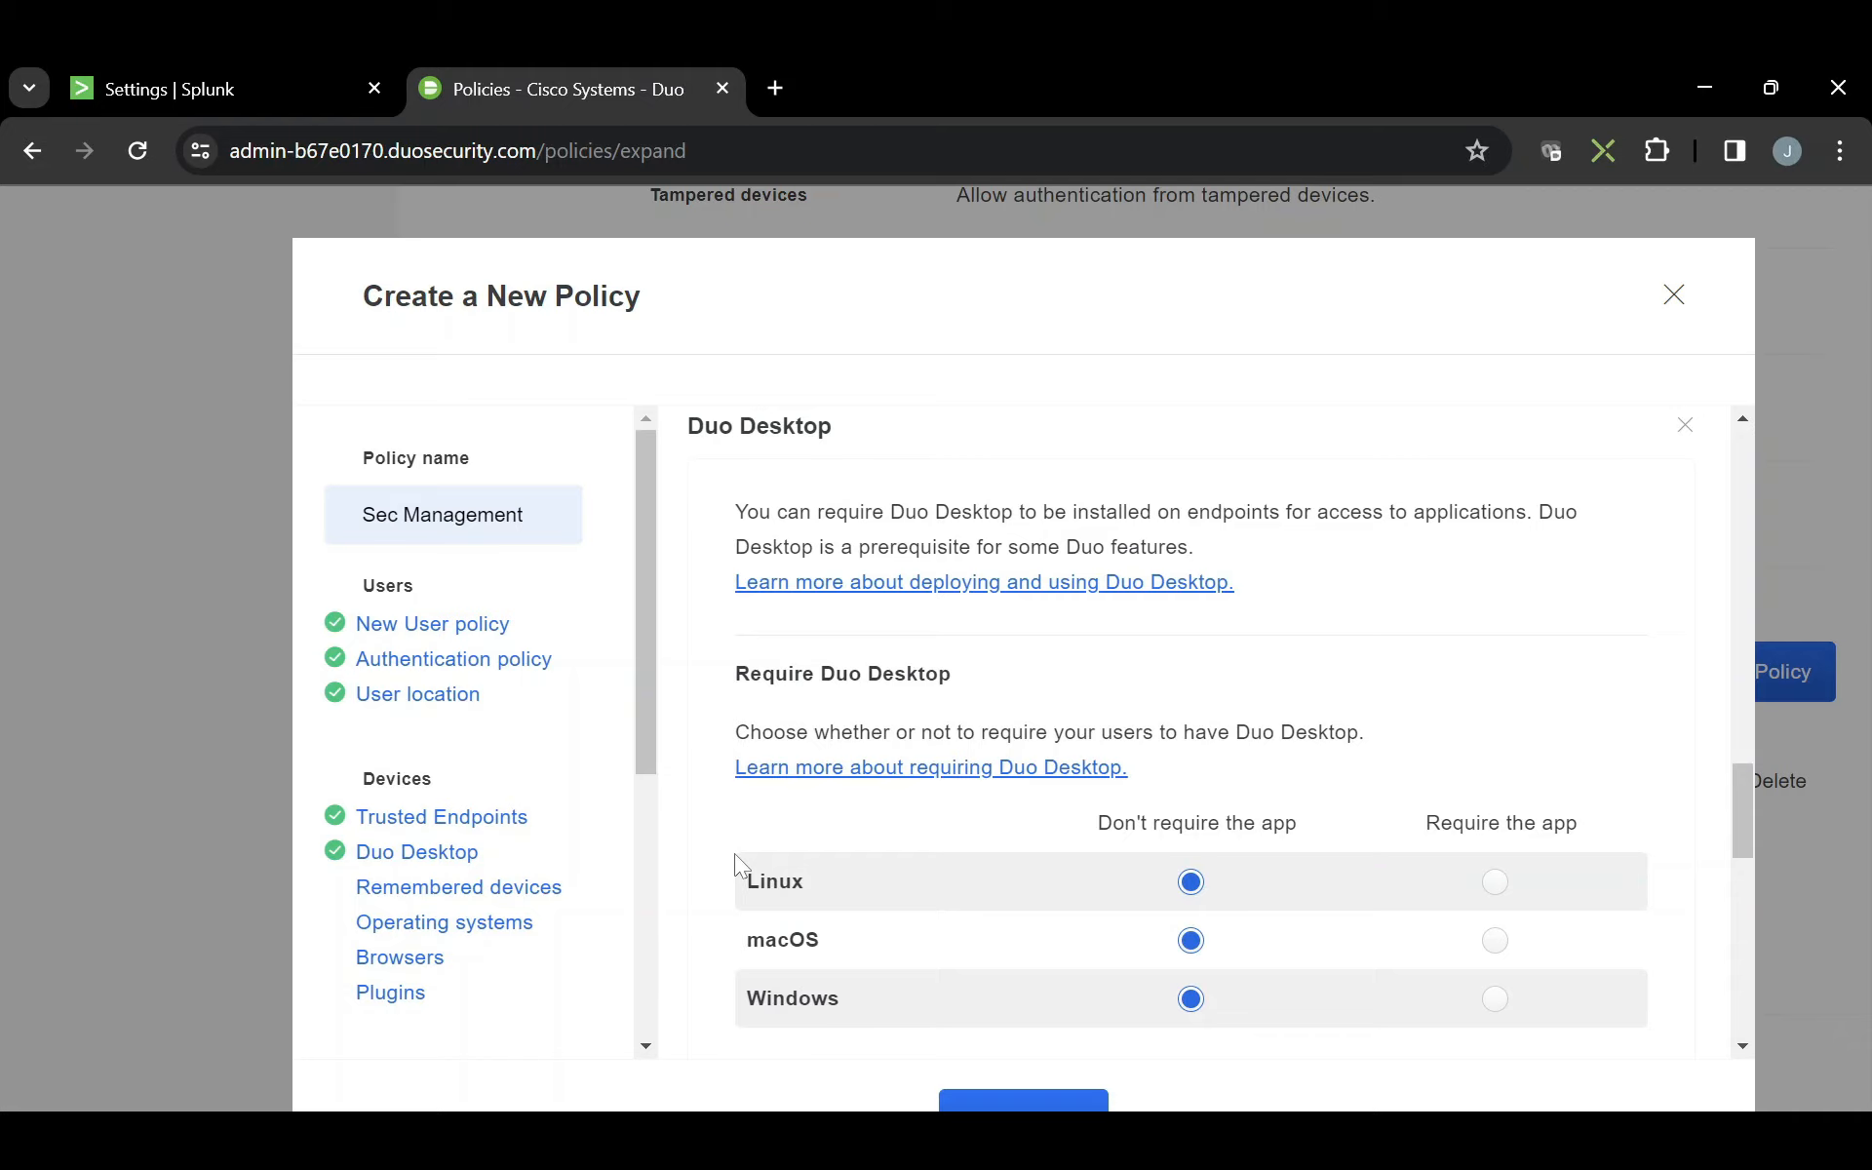
# - Add Remembered devices, Operating systems and Browsers settings to the Sec Management policy
pyautogui.click(500, 890)
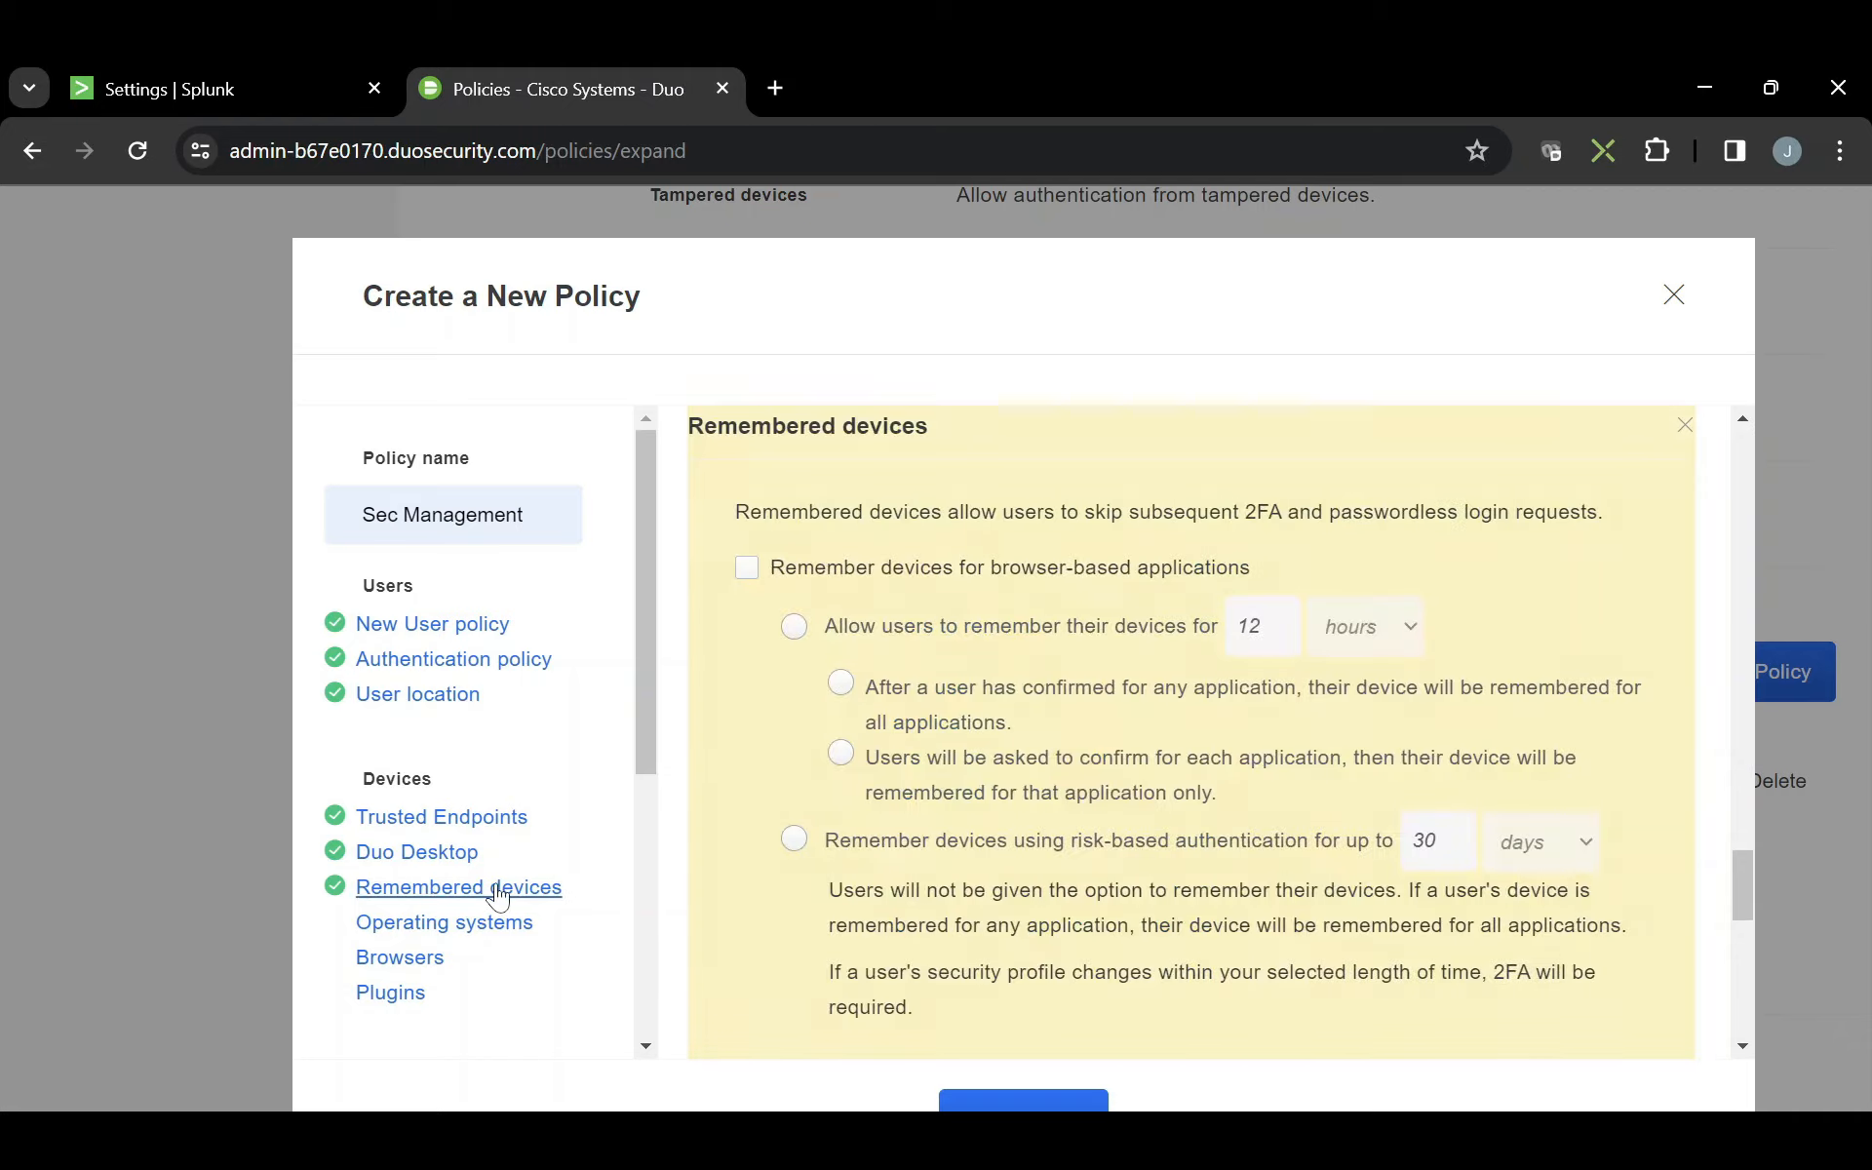
pyautogui.click(430, 924)
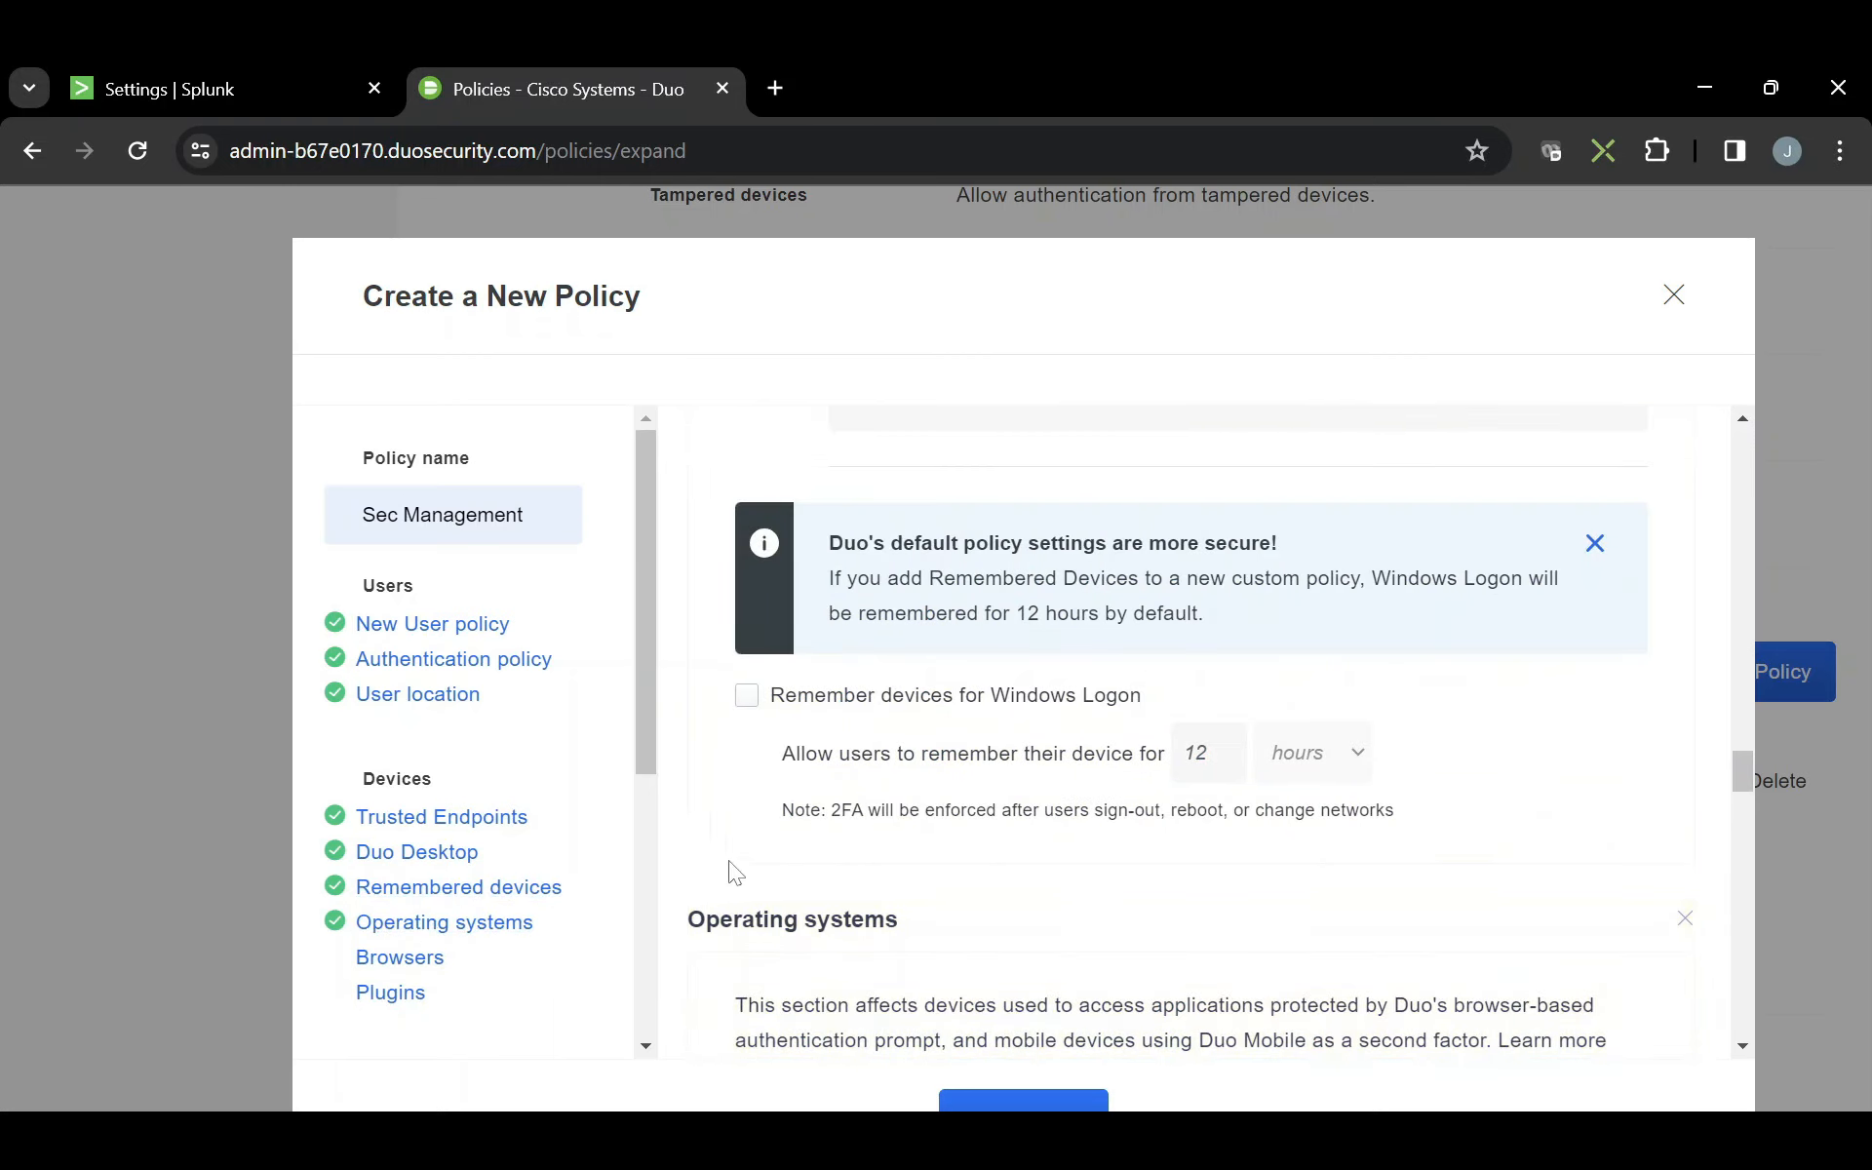
pyautogui.scroll(-5, 1060, 873)
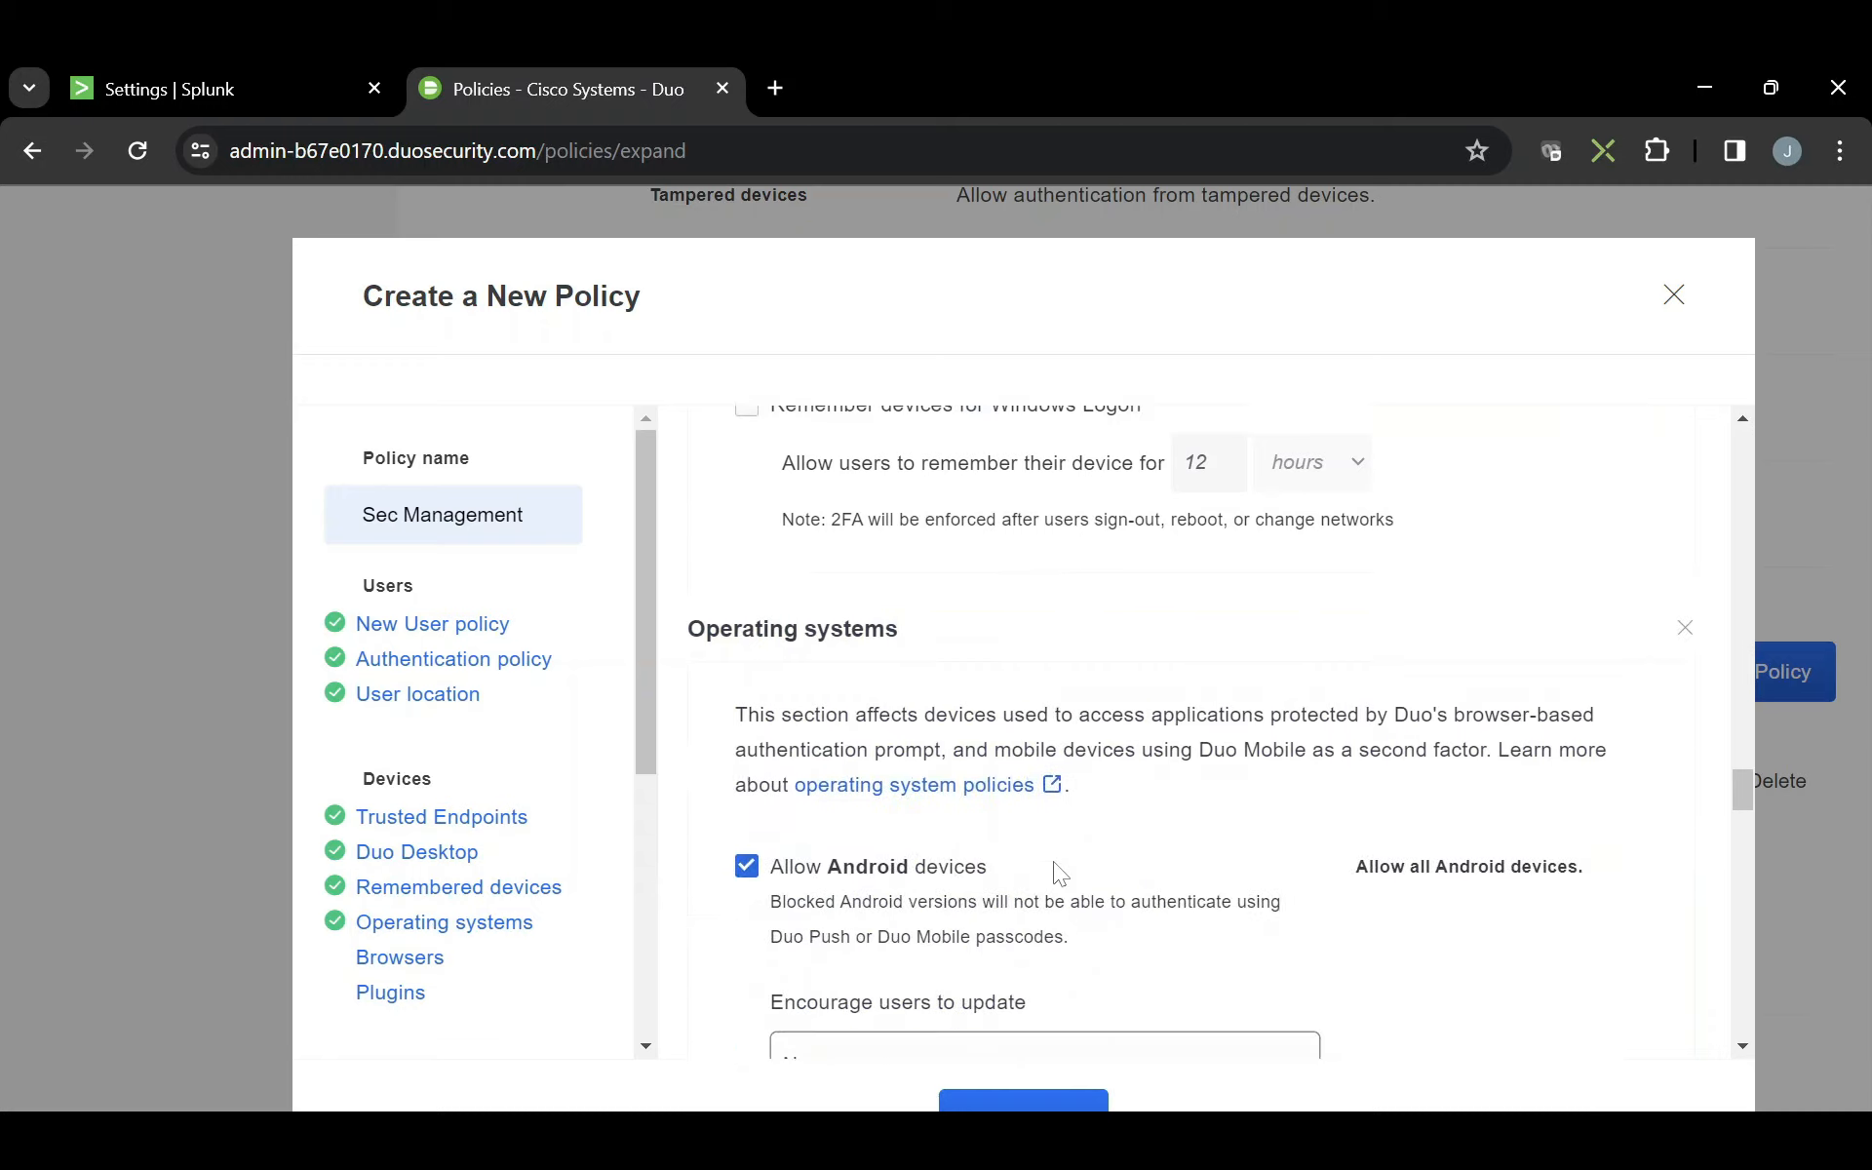
pyautogui.scroll(-3, 1085, 809)
pyautogui.scroll(-4, 1085, 819)
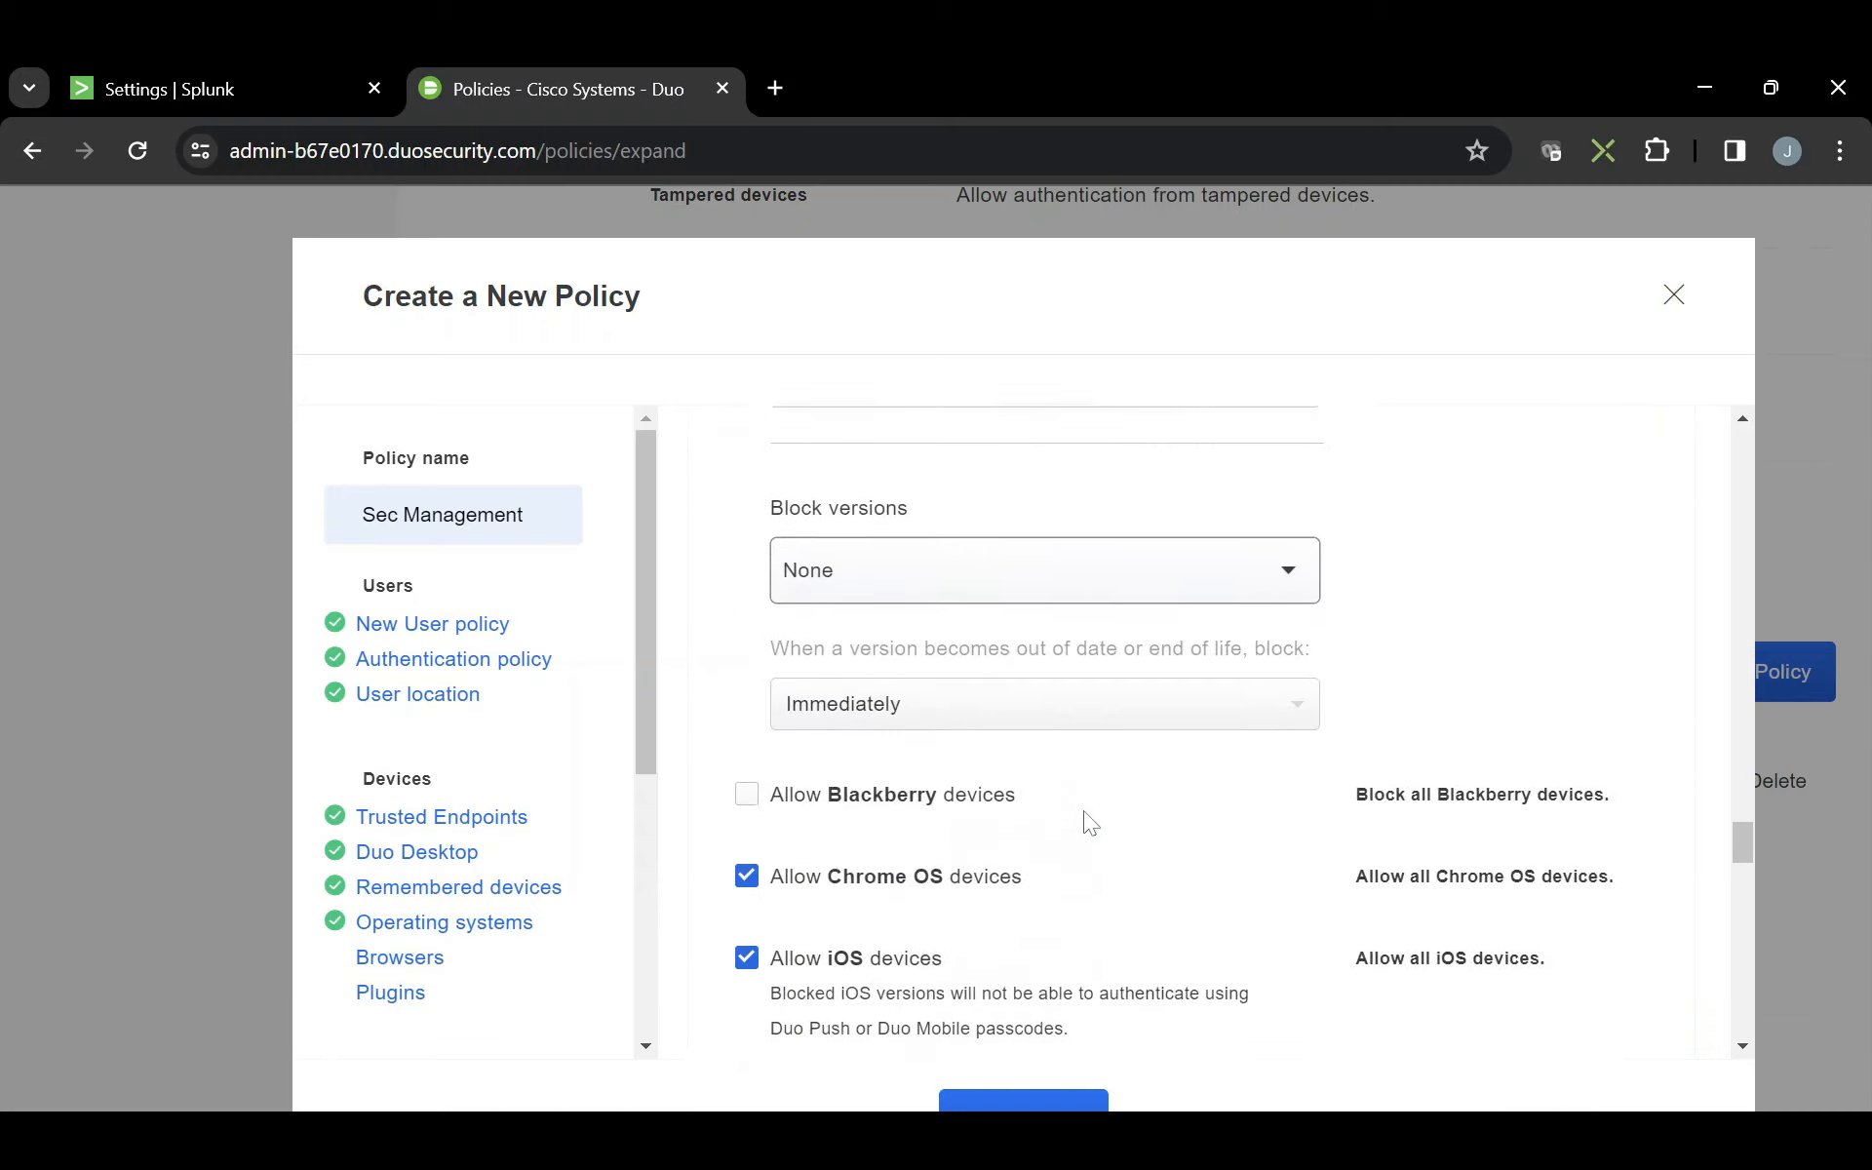
pyautogui.scroll(-5, 999, 945)
pyautogui.scroll(18, 996, 944)
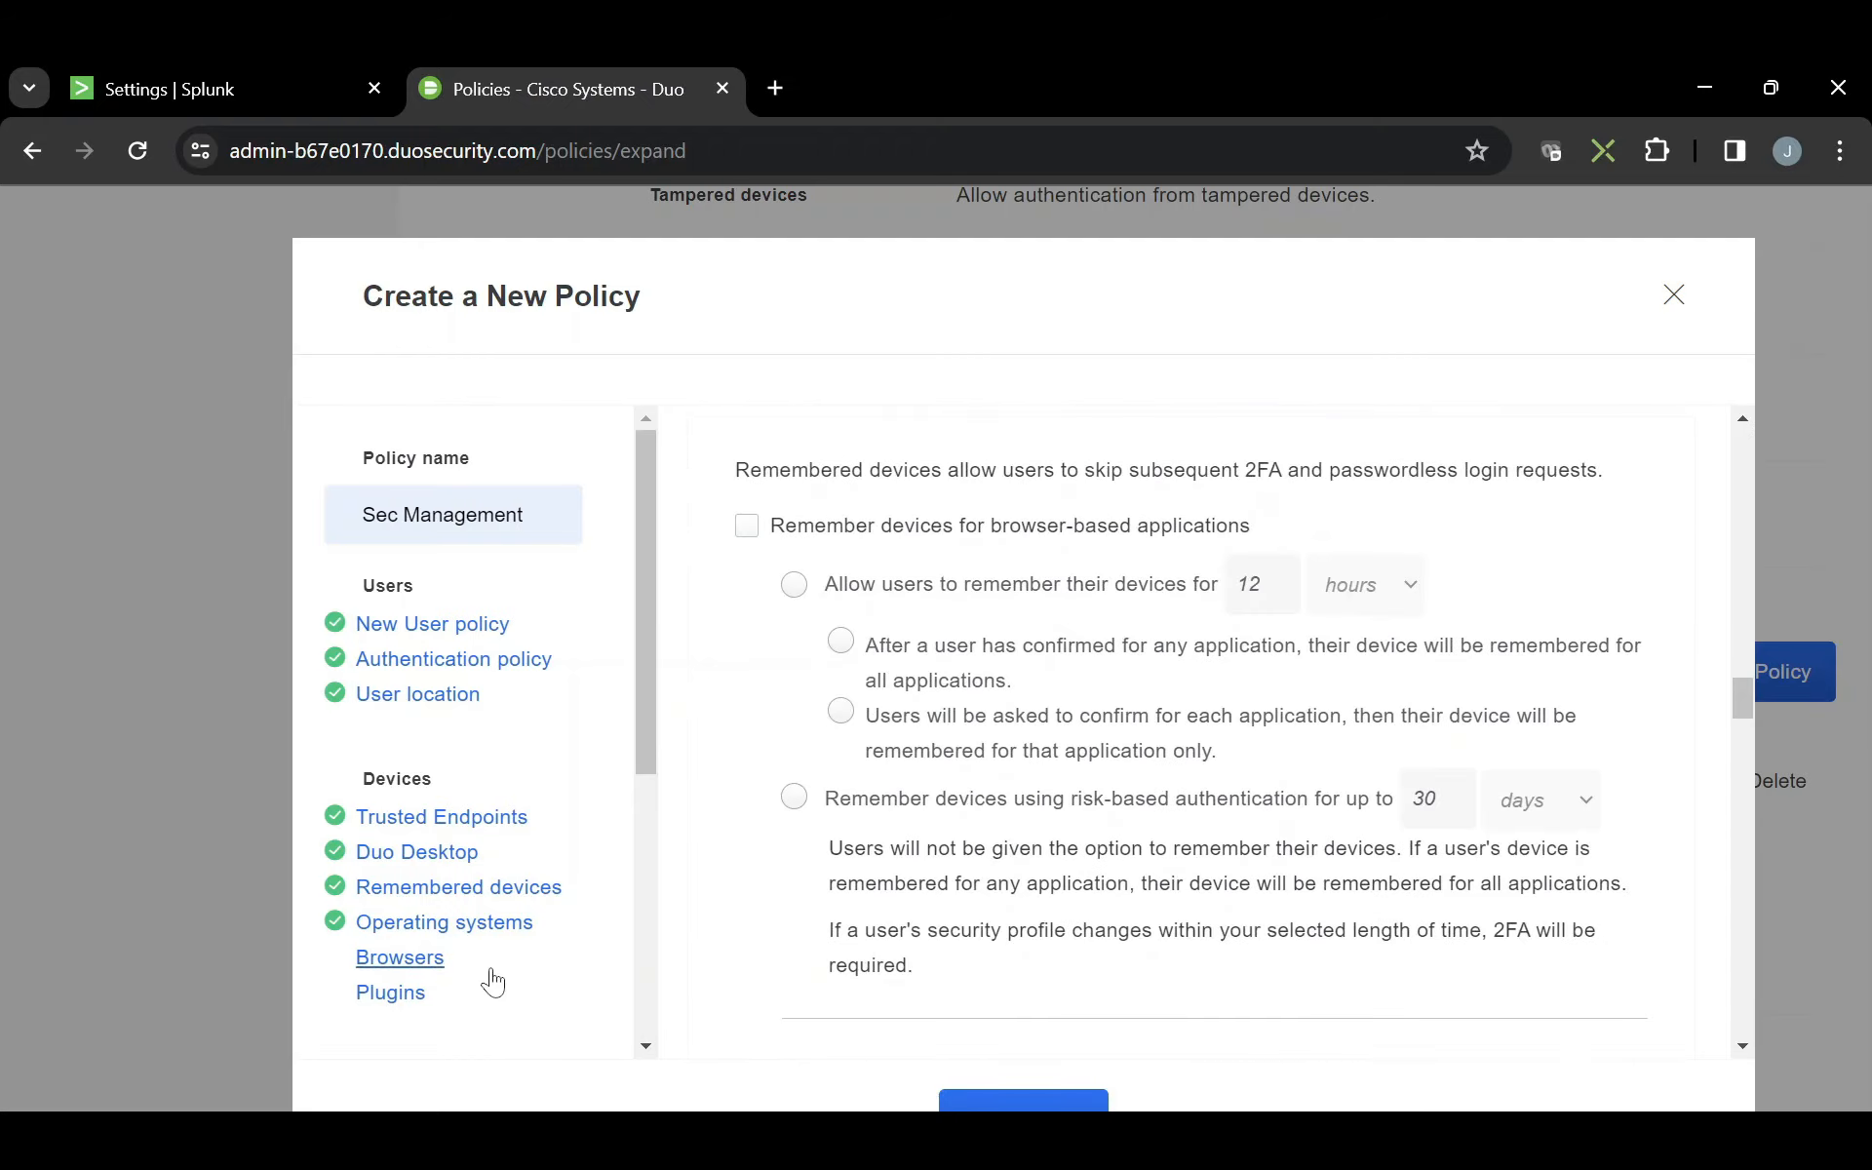
pyautogui.click(432, 962)
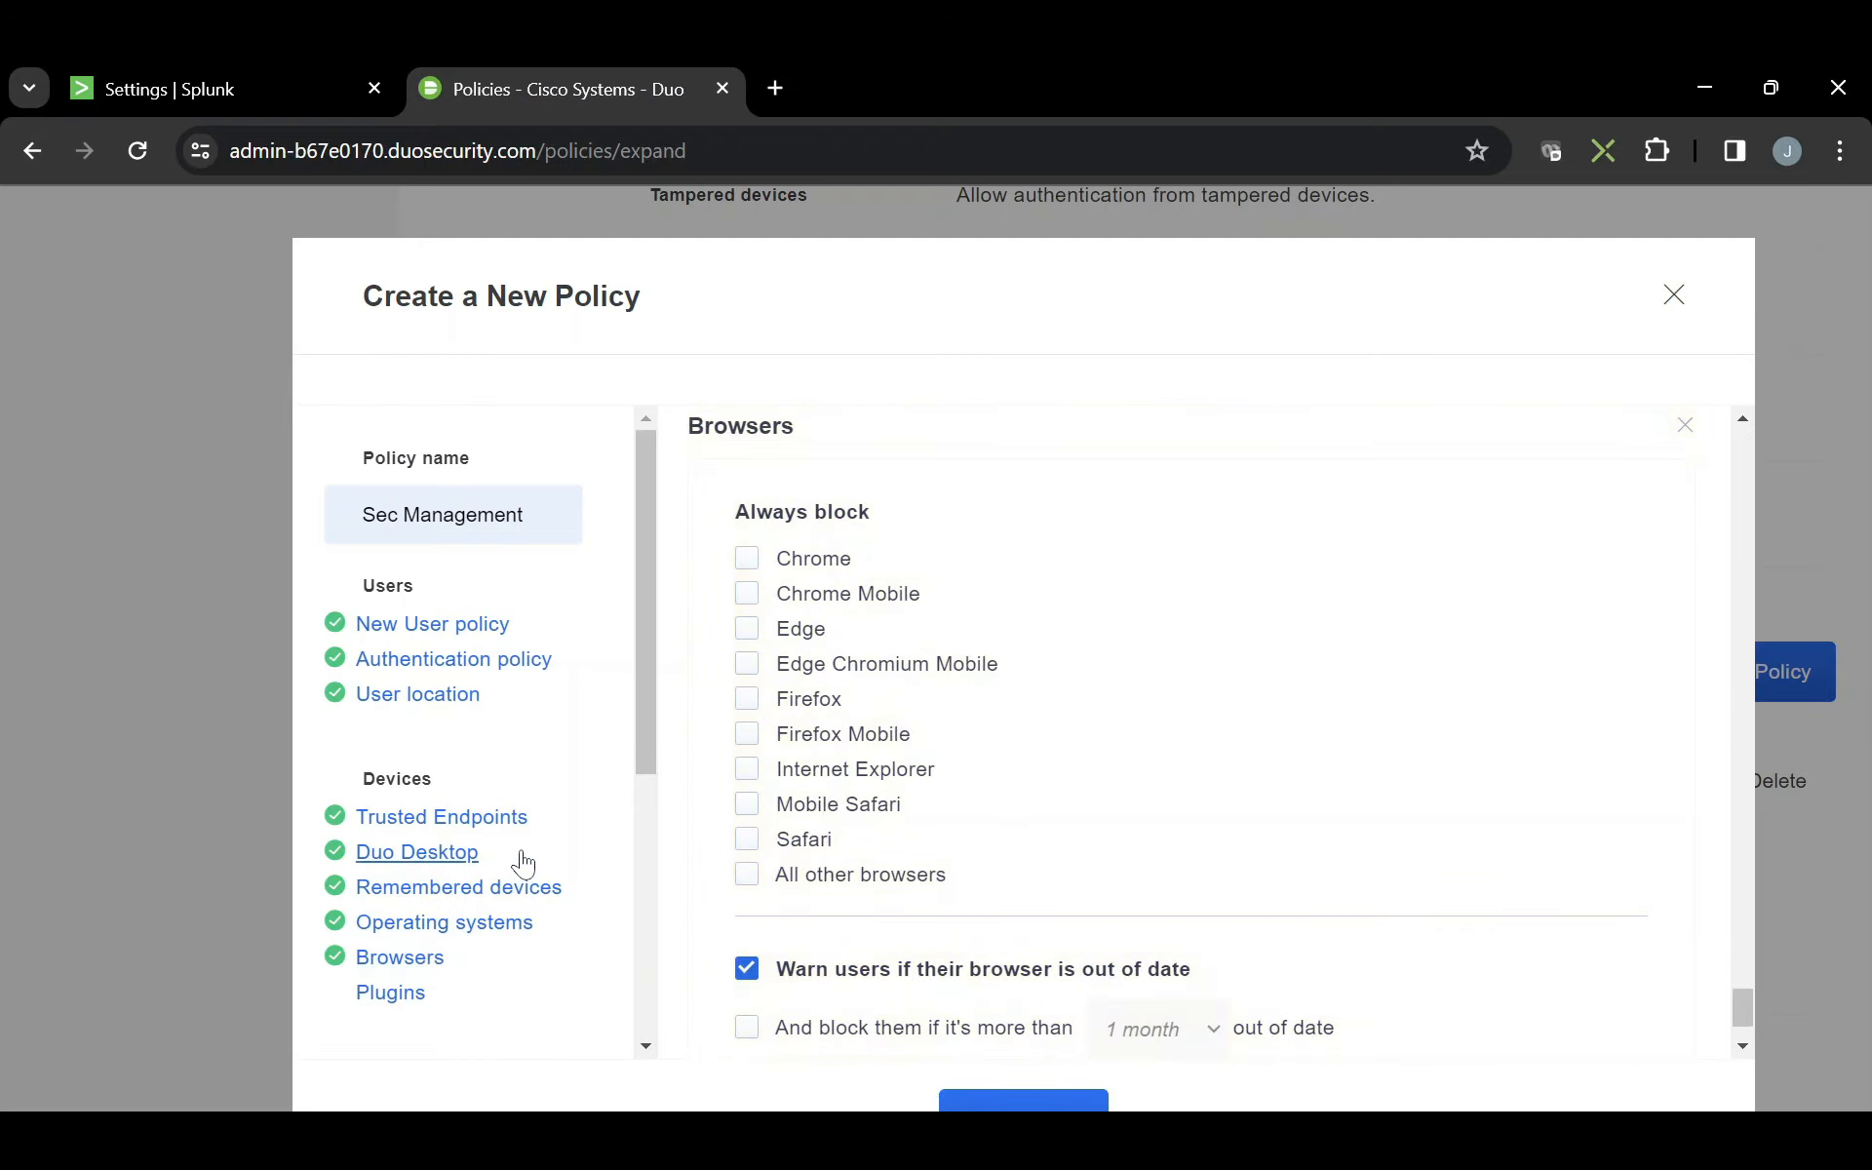
# - Add Plugins, Authorized networks, Anonymous networks and Risk-based factor selection settings to the policy
pyautogui.scroll(-5, 543, 848)
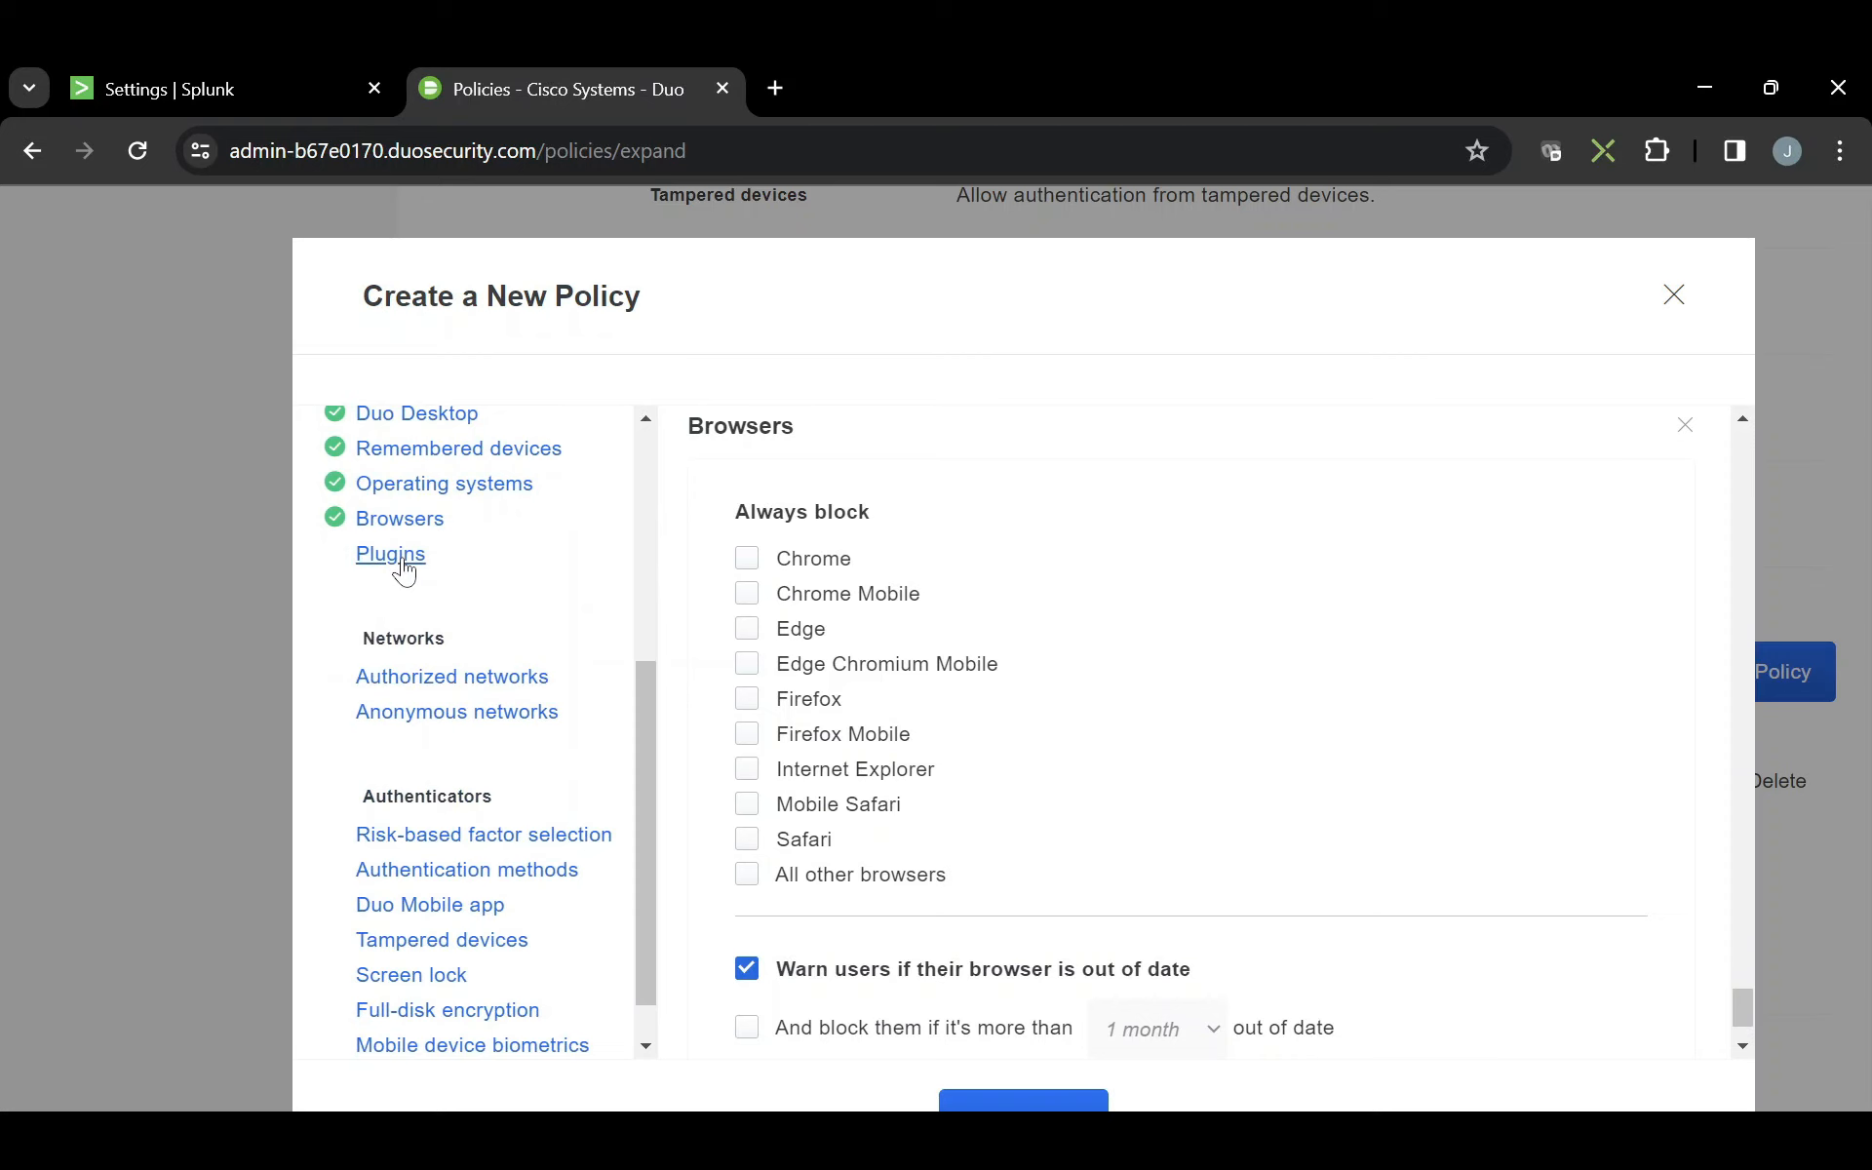
pyautogui.click(404, 569)
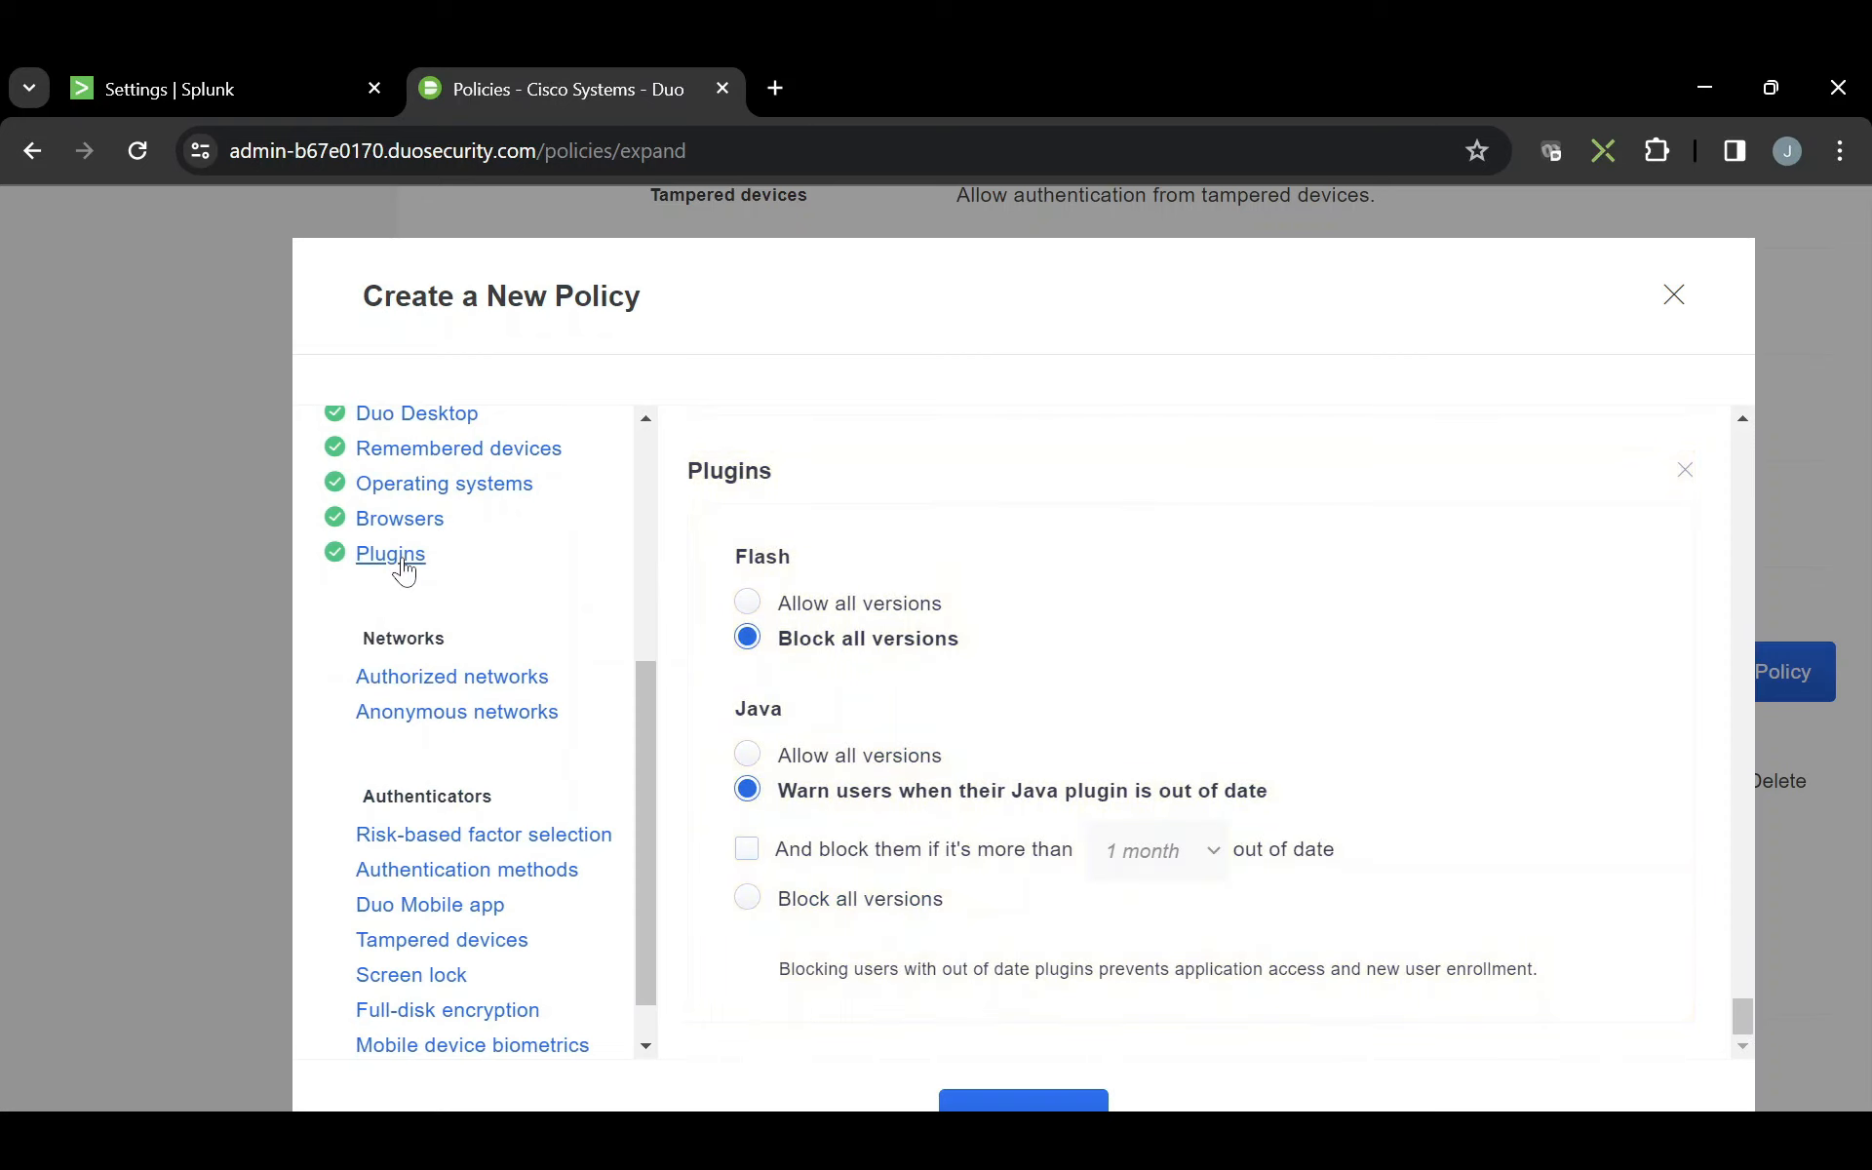
pyautogui.click(470, 682)
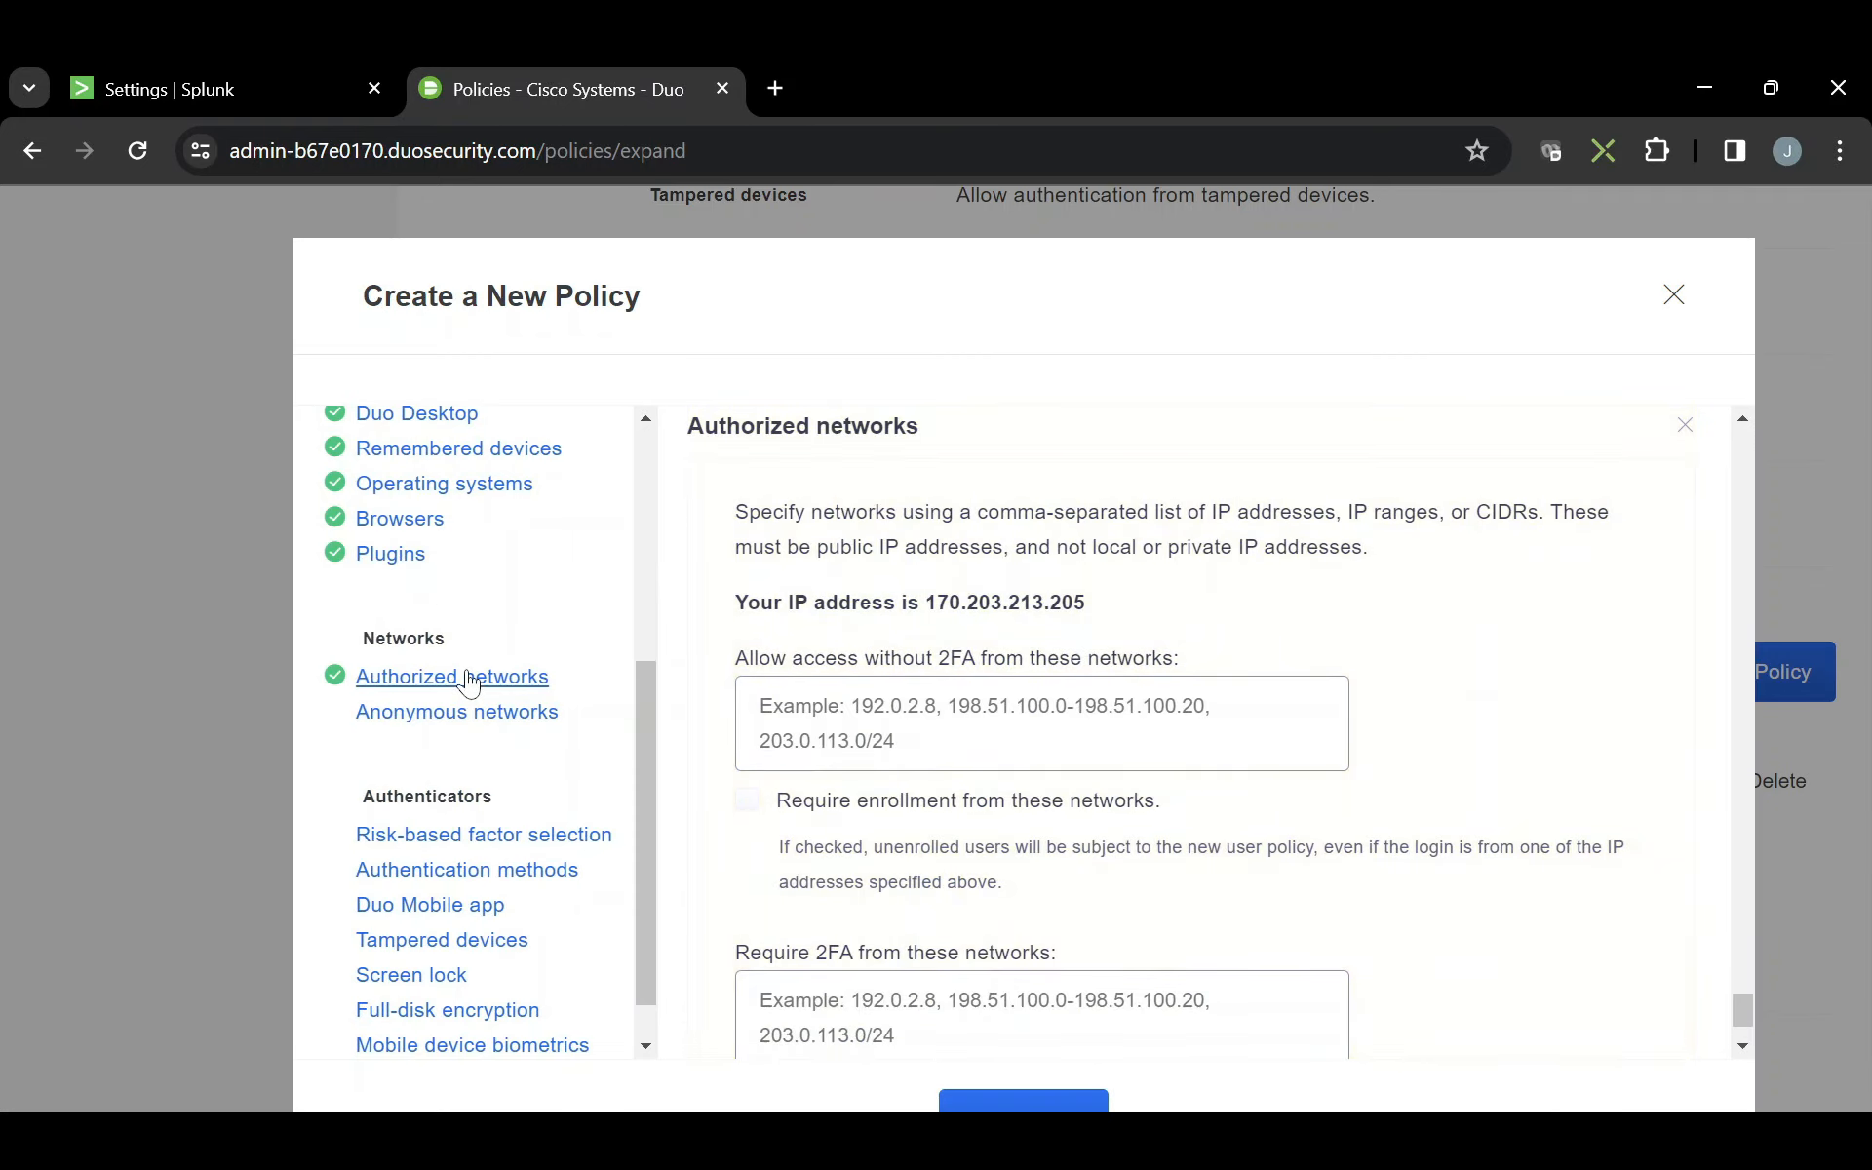
pyautogui.click(468, 715)
pyautogui.click(449, 838)
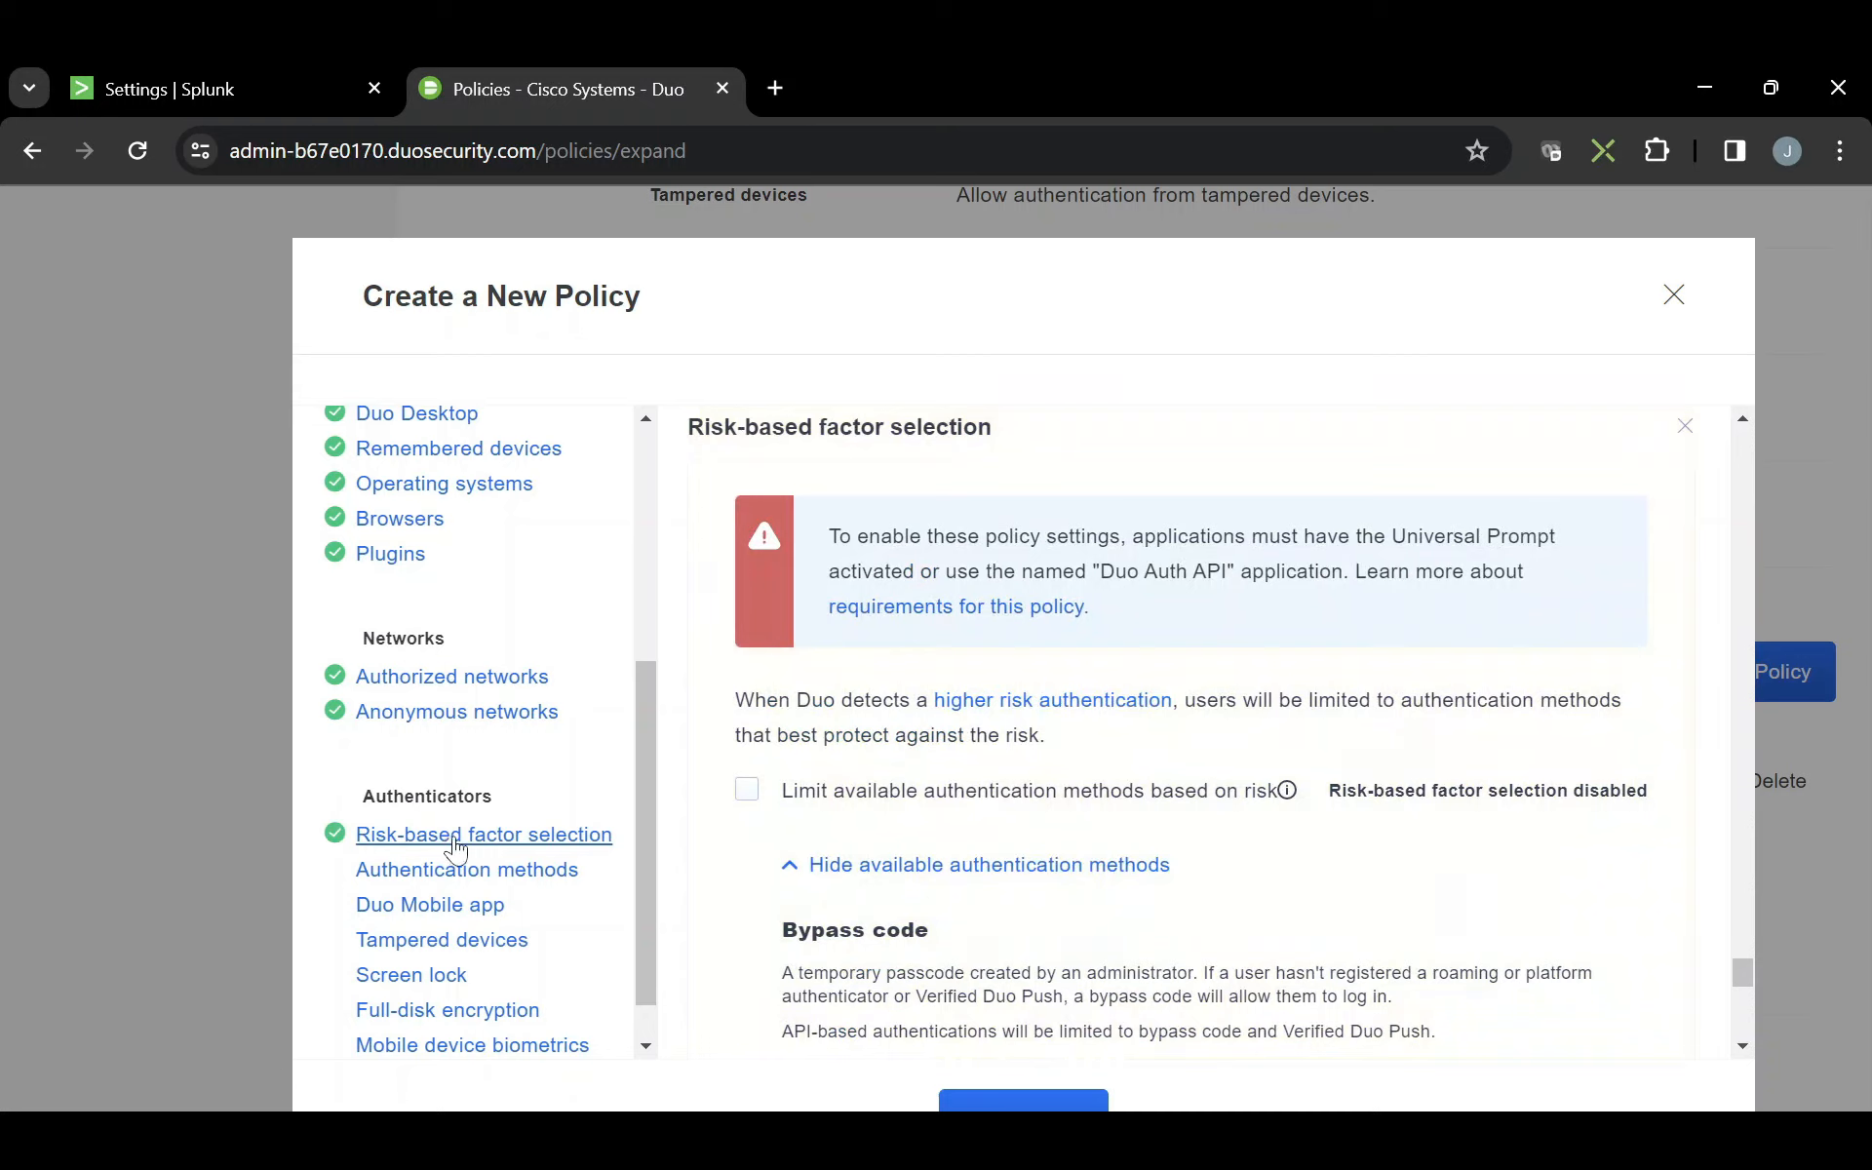
# - Tick 'Limit available authentication methods based on risk' and create the Sec Management policy
pyautogui.click(749, 791)
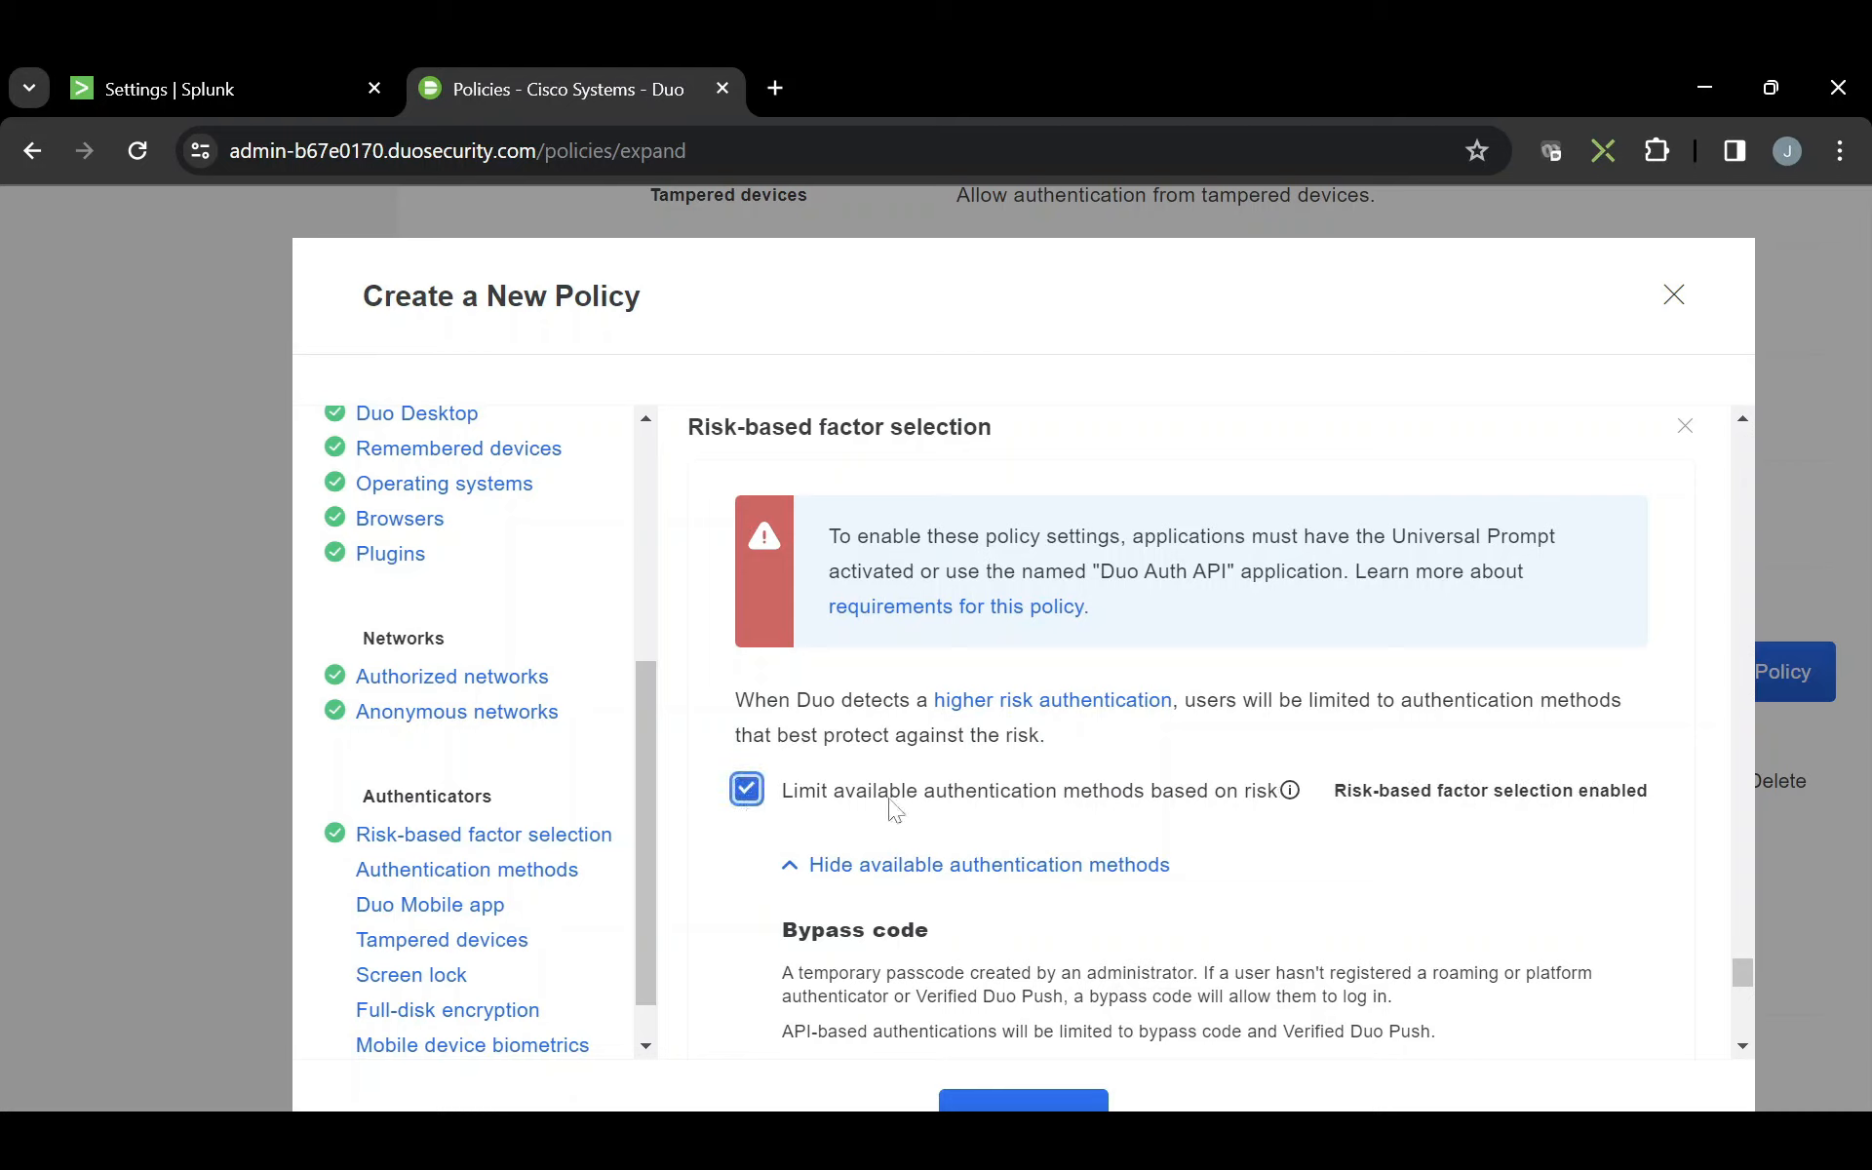
pyautogui.click(1023, 1100)
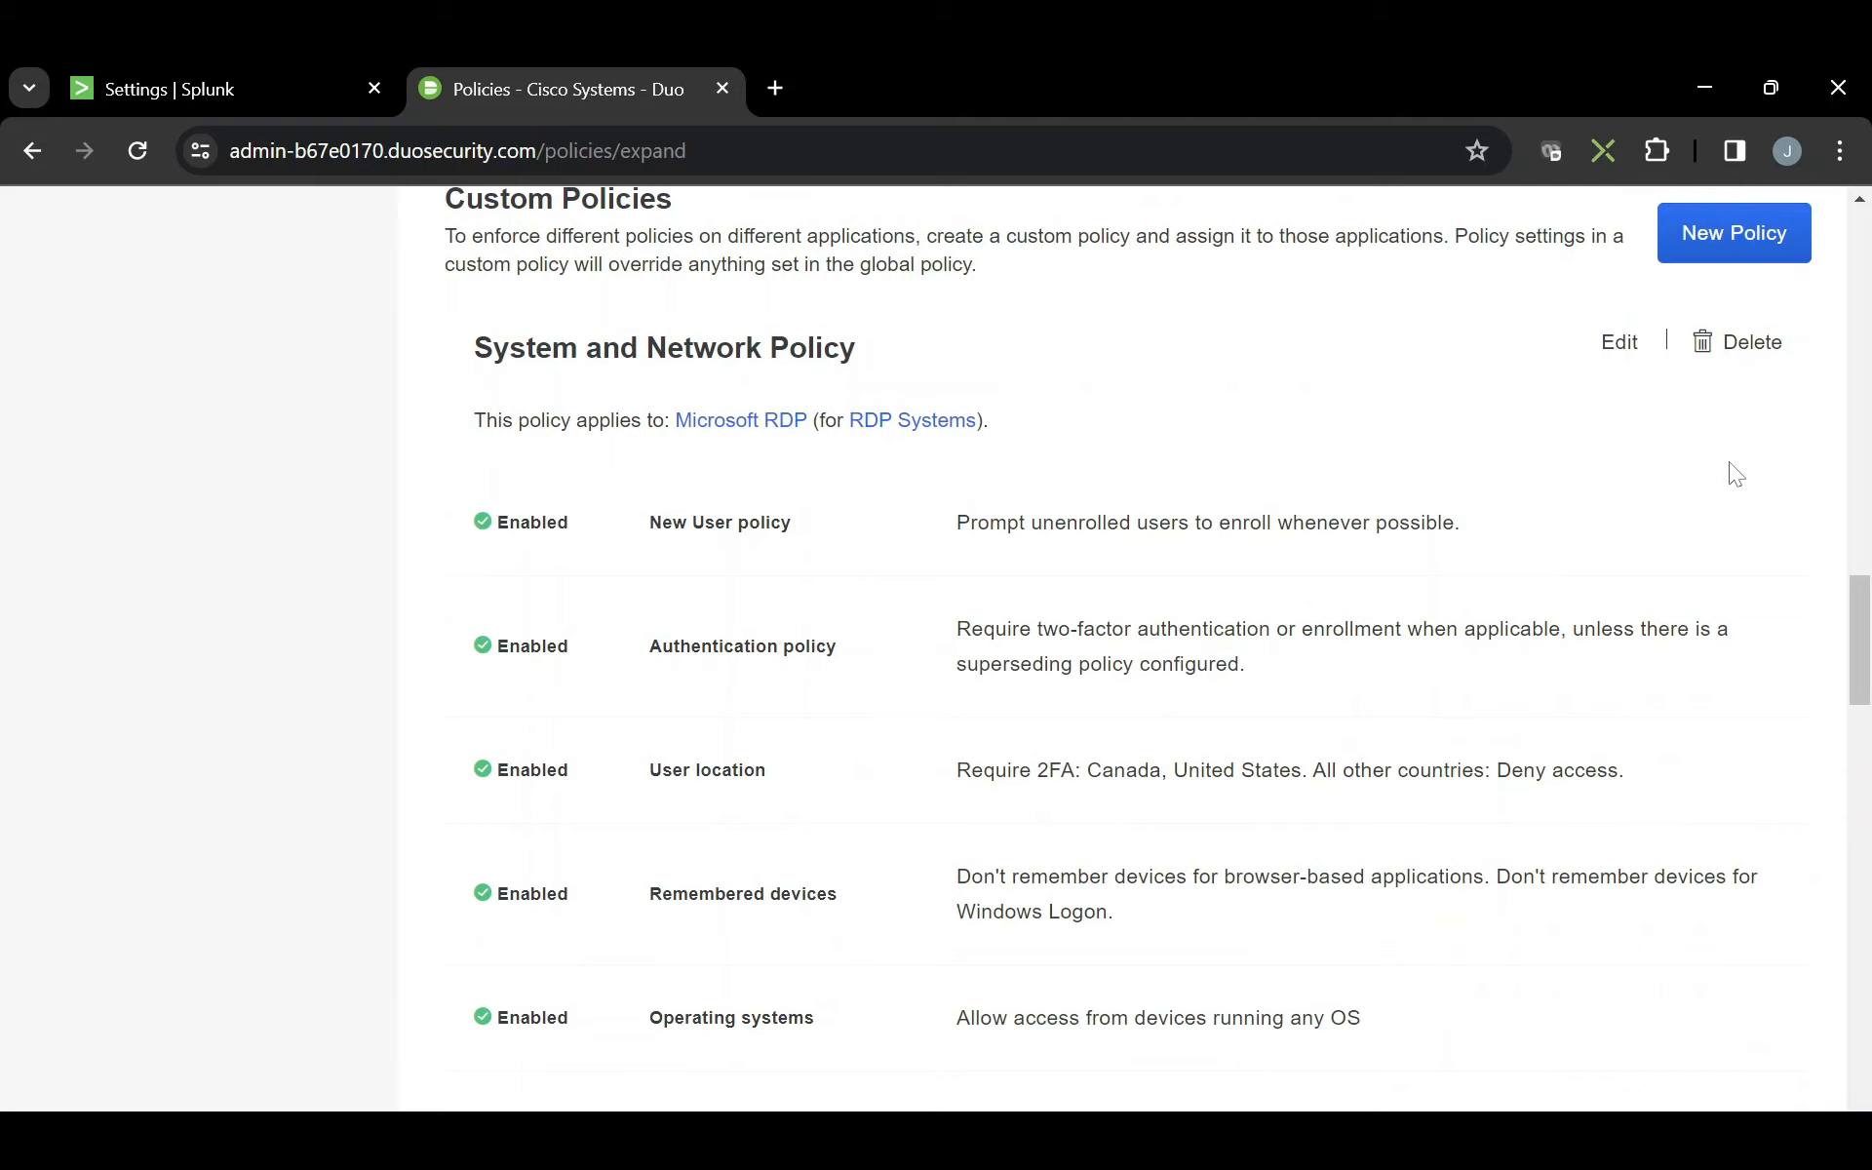
# - Scroll the Policies page to find Sec Management among the custom policies
pyautogui.scroll(1, 1412, 576)
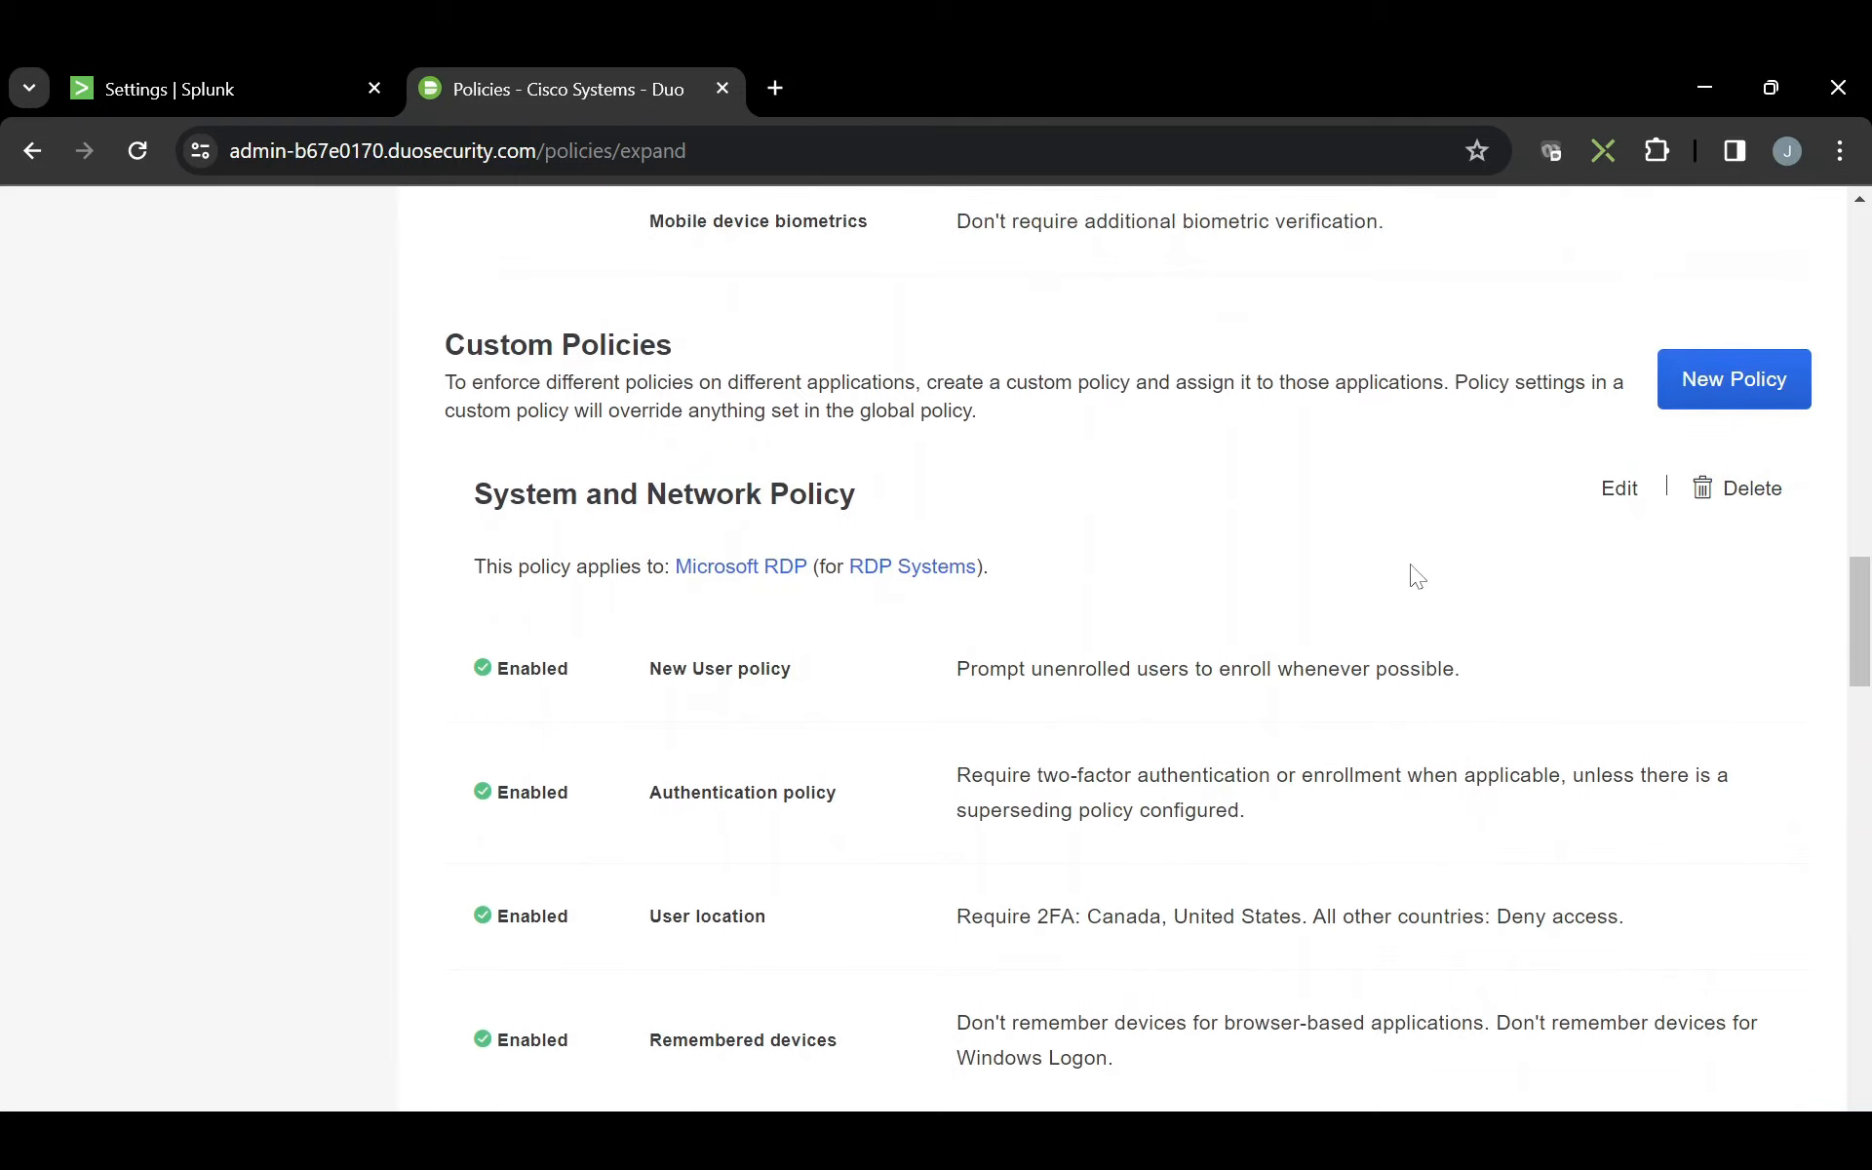
pyautogui.scroll(-6, 1413, 576)
pyautogui.scroll(-15, 1412, 661)
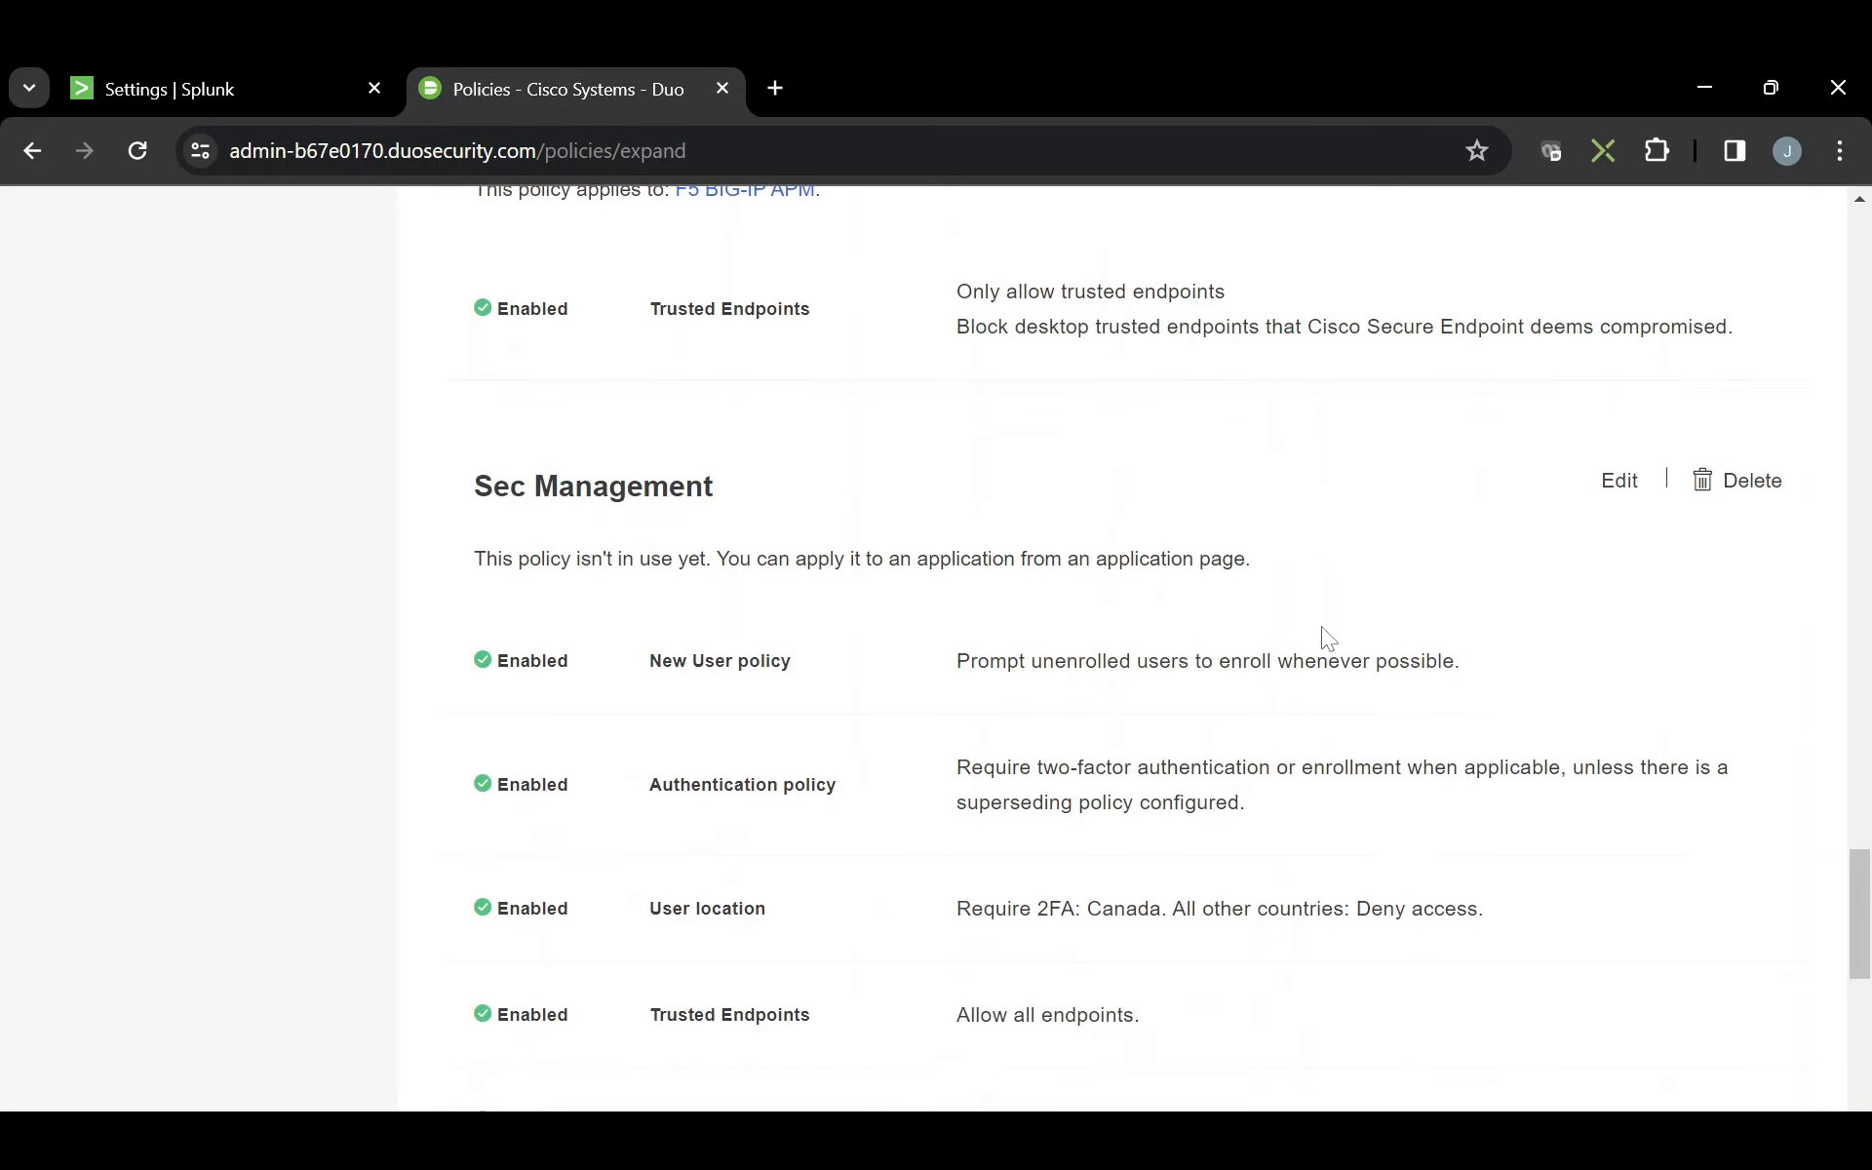
pyautogui.scroll(-1, 1325, 635)
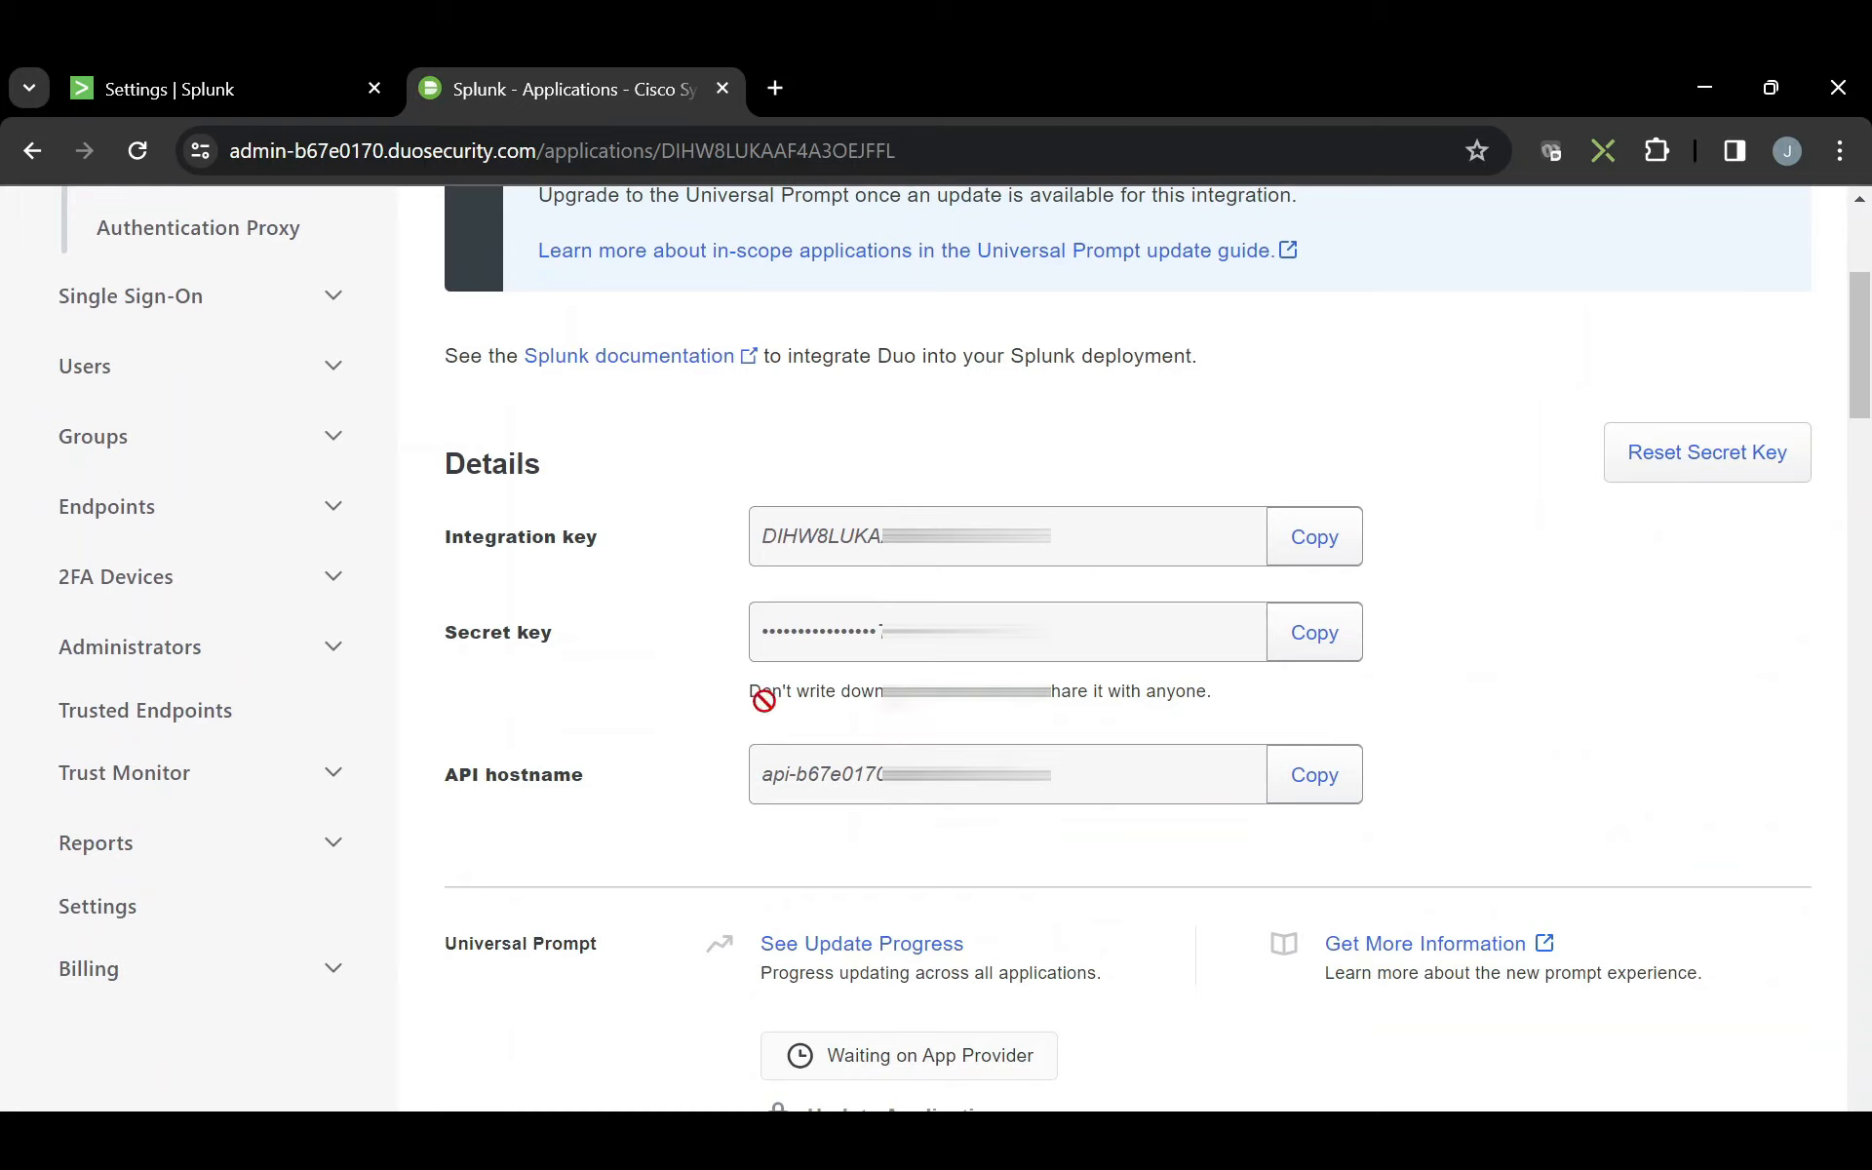
# - Copy the Duo integration key and secret key into Splunk's Duo Security form
pyautogui.click(1302, 571)
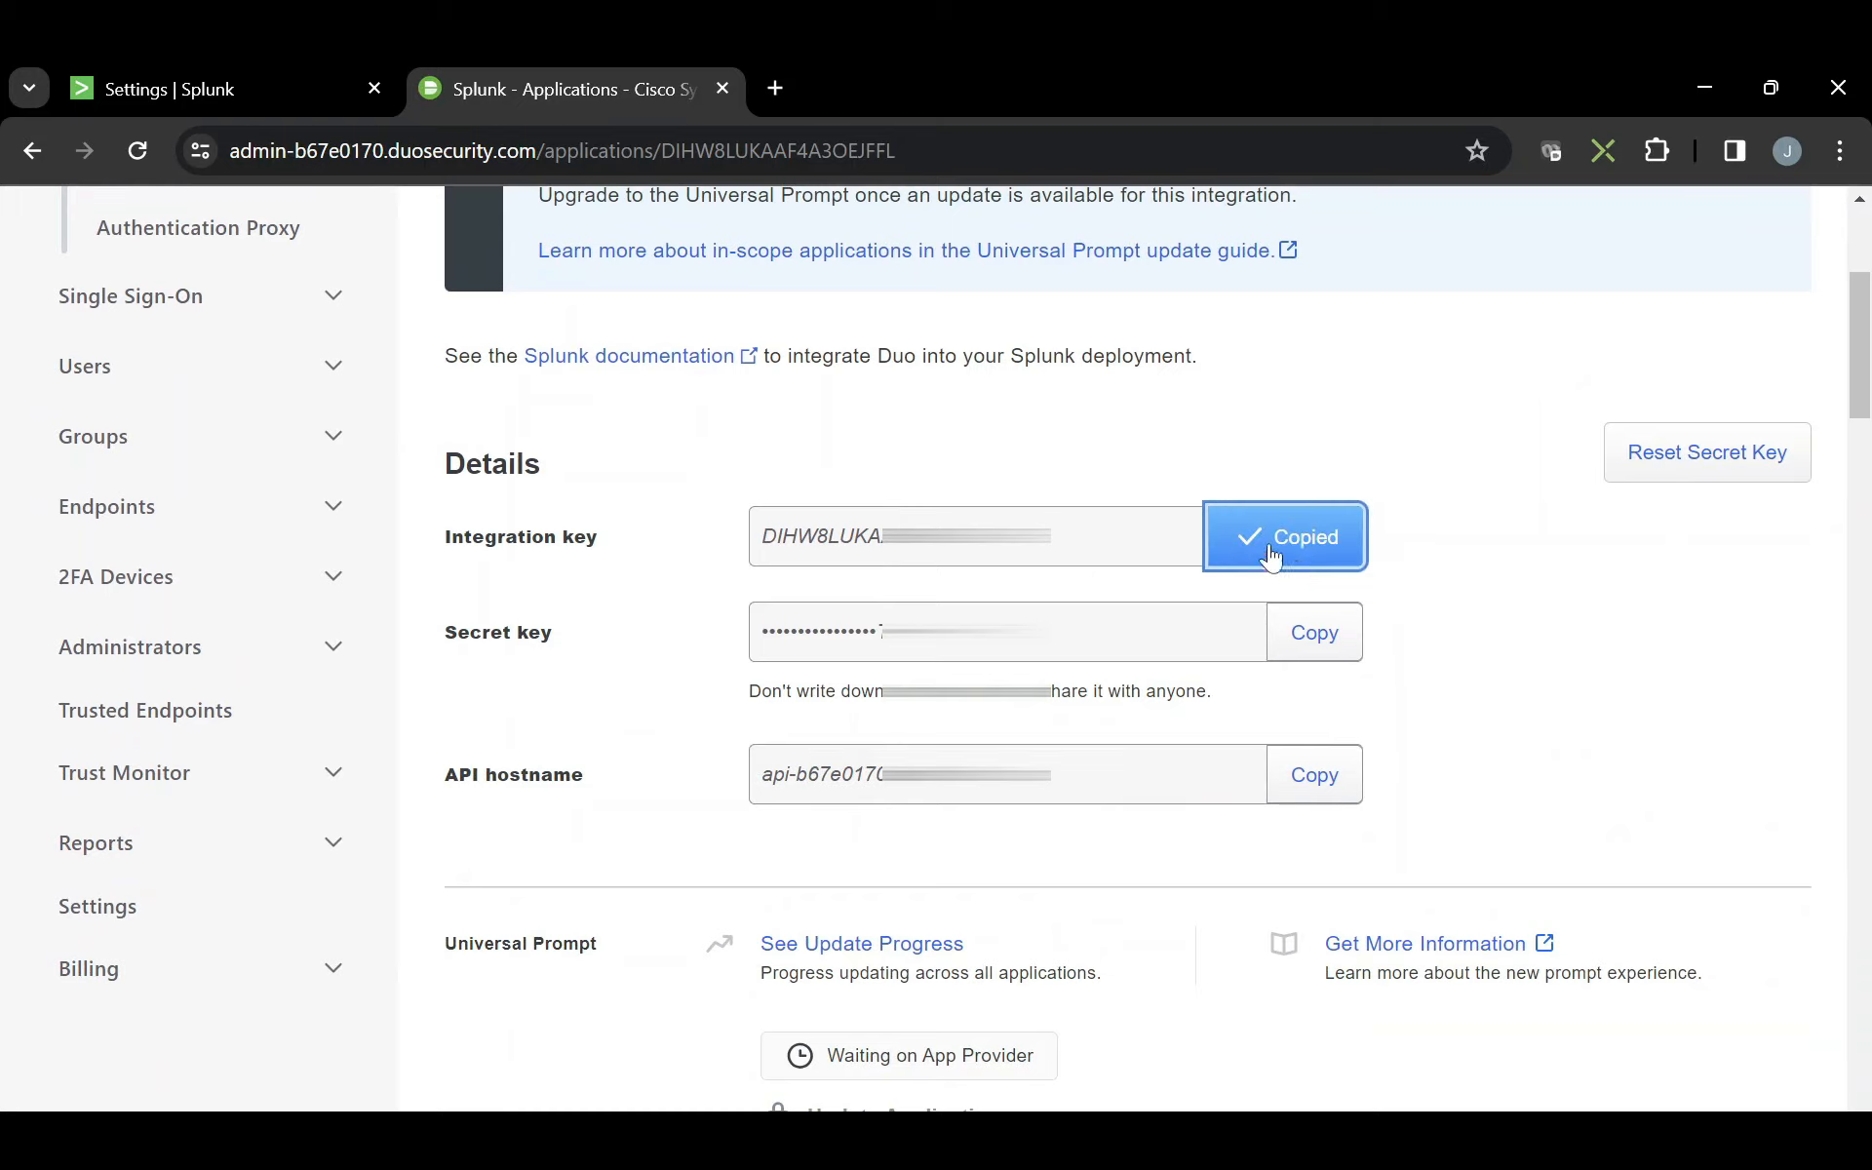
pyautogui.click(236, 83)
pyautogui.click(682, 534)
pyautogui.hotkey('ctrl', 'v')
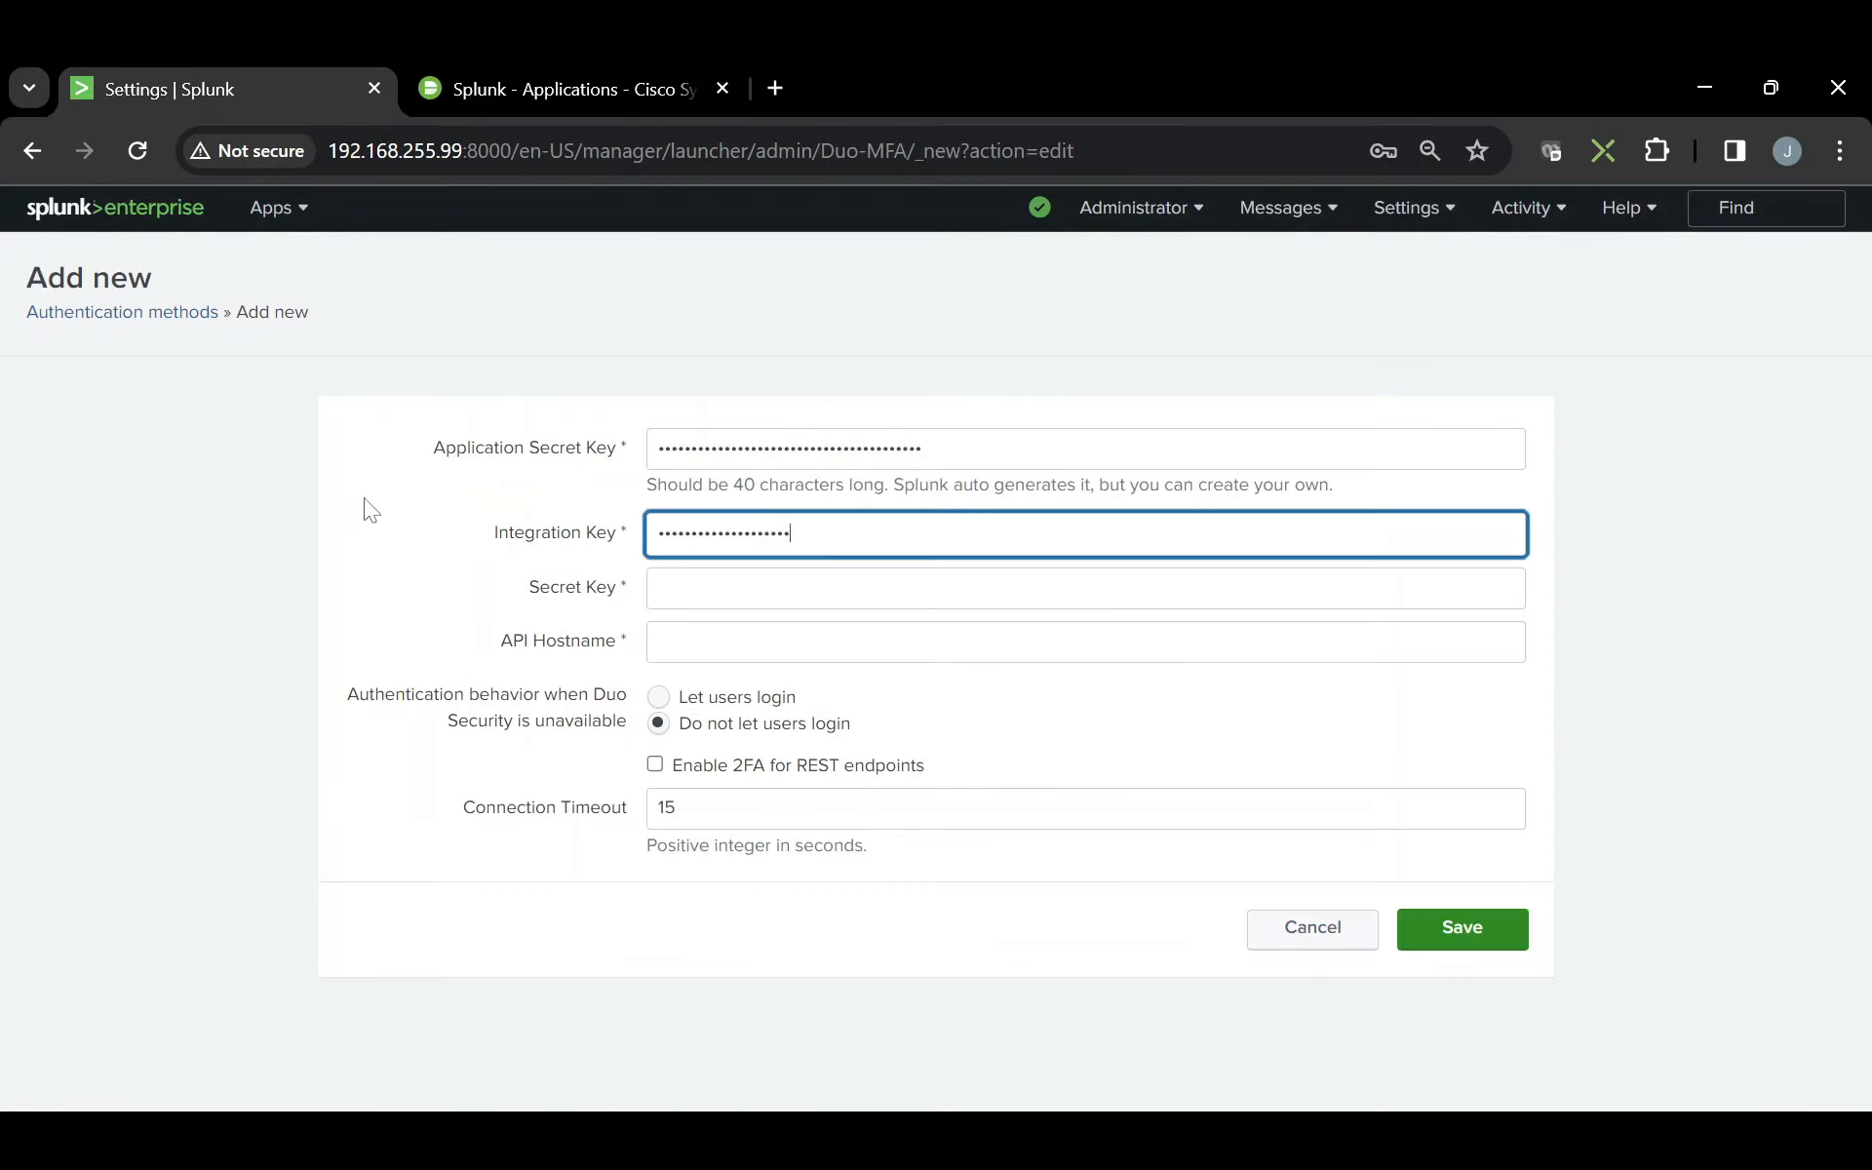
pyautogui.click(363, 503)
pyautogui.click(543, 83)
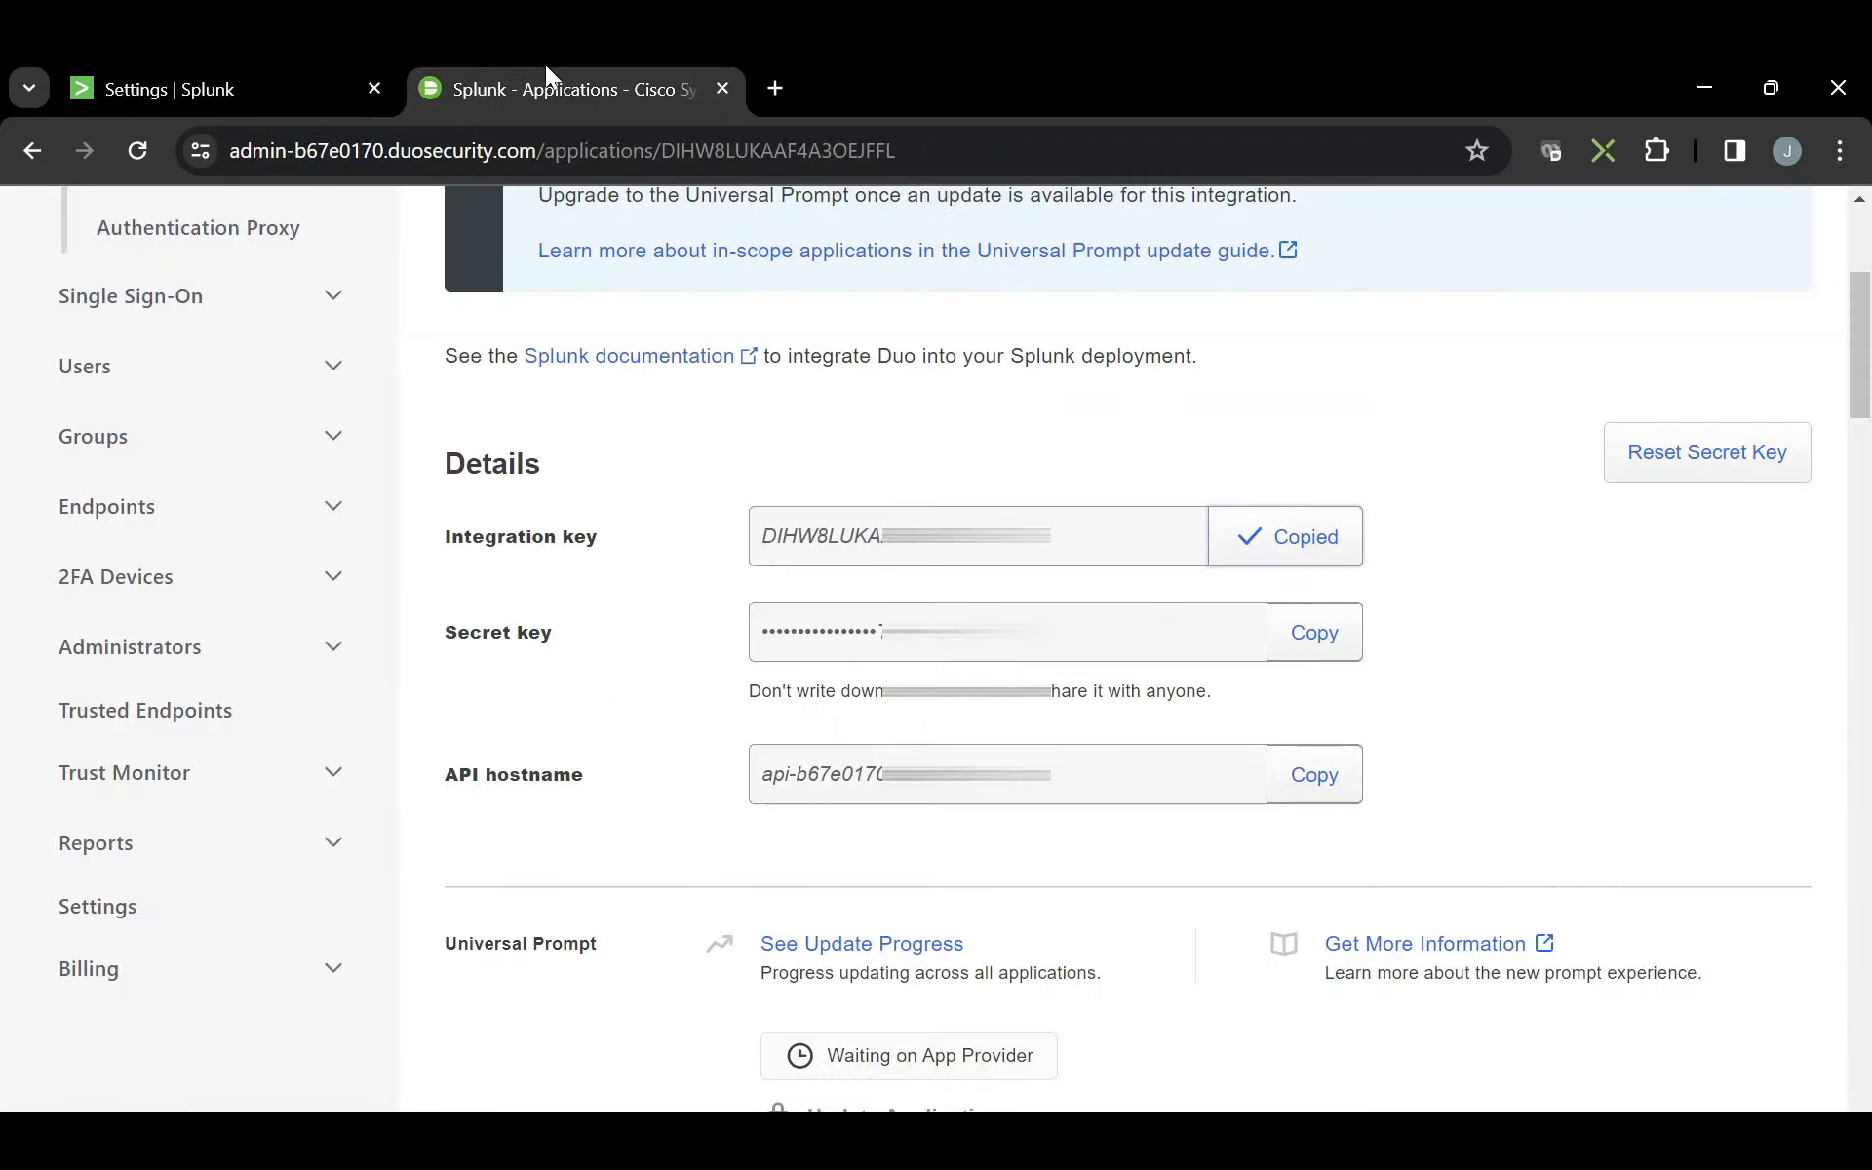
pyautogui.click(1318, 643)
pyautogui.click(225, 93)
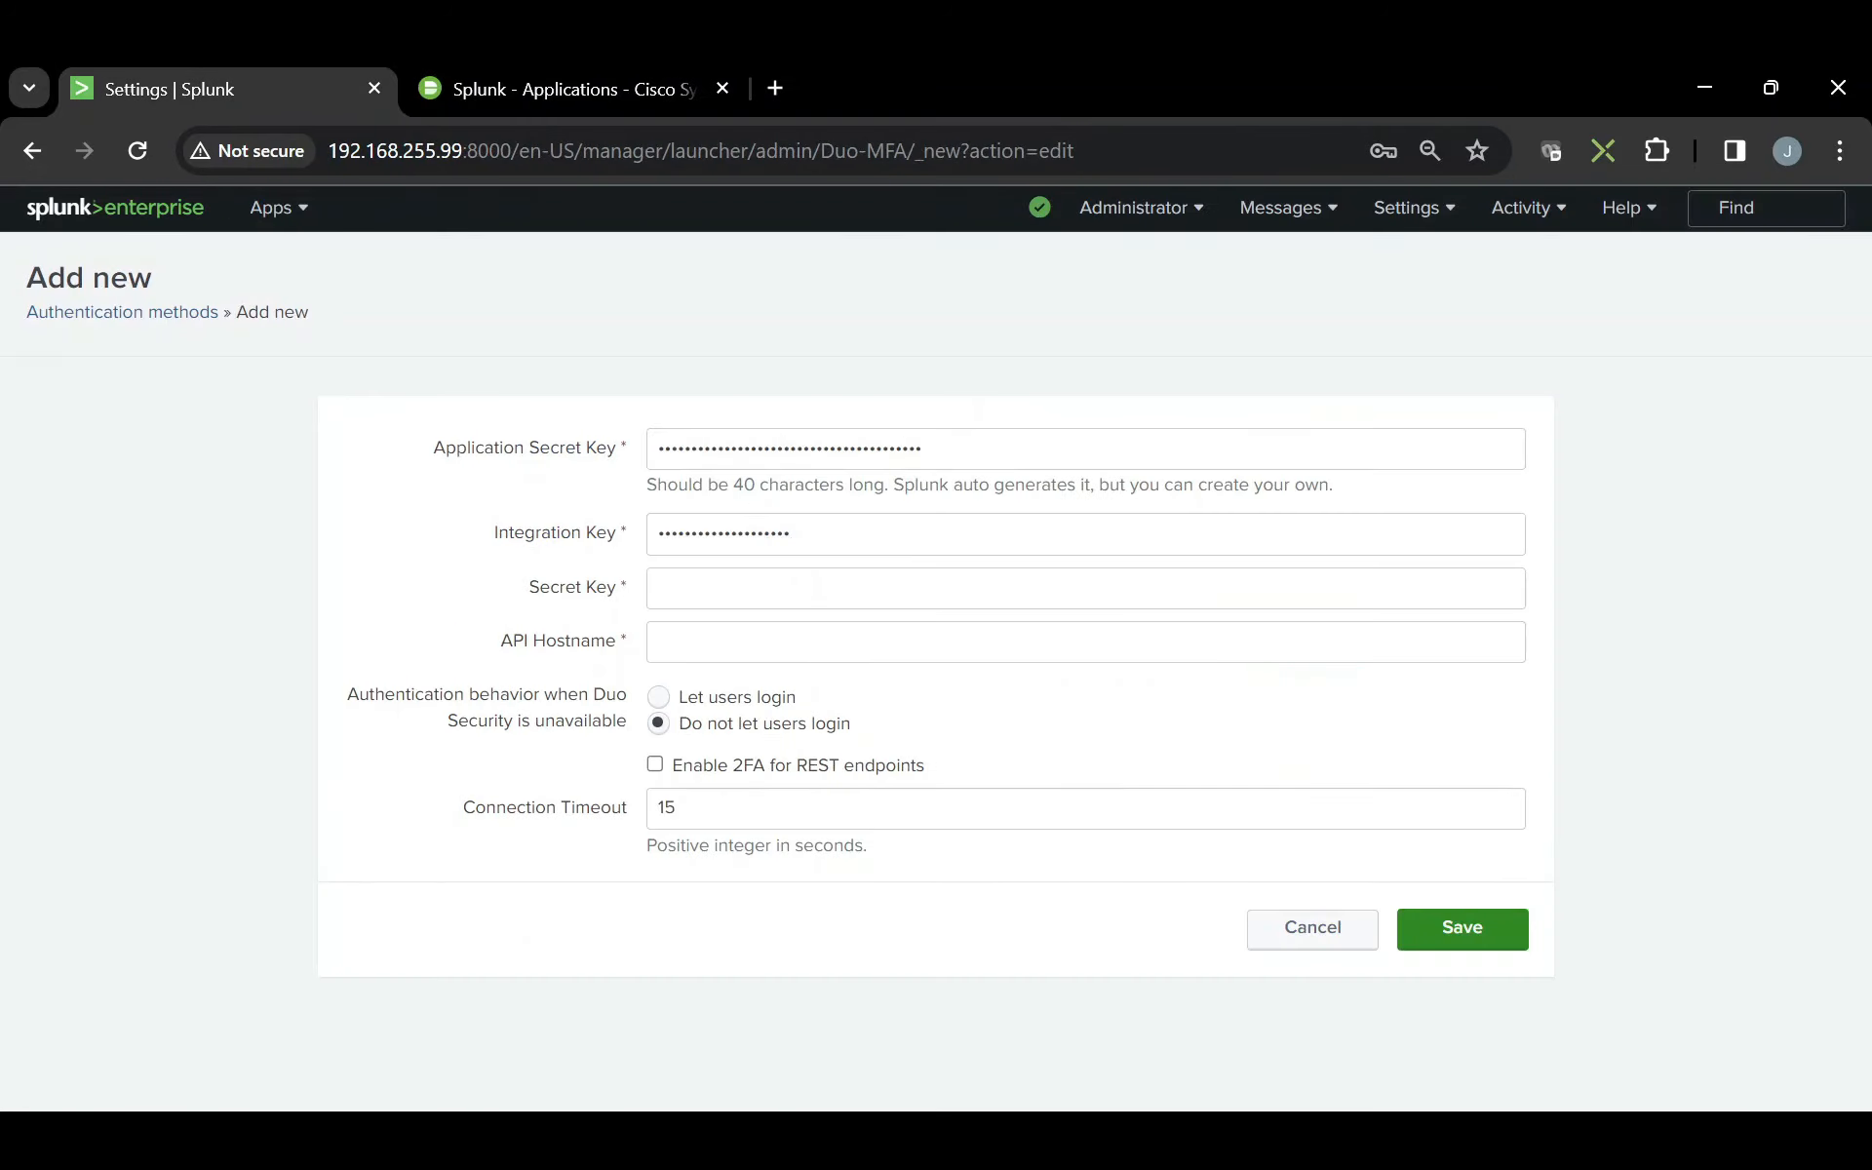
pyautogui.click(683, 588)
pyautogui.hotkey('ctrl', 'v')
# - Copy the Duo API hostname into Splunk's API Hostname field
pyautogui.click(588, 90)
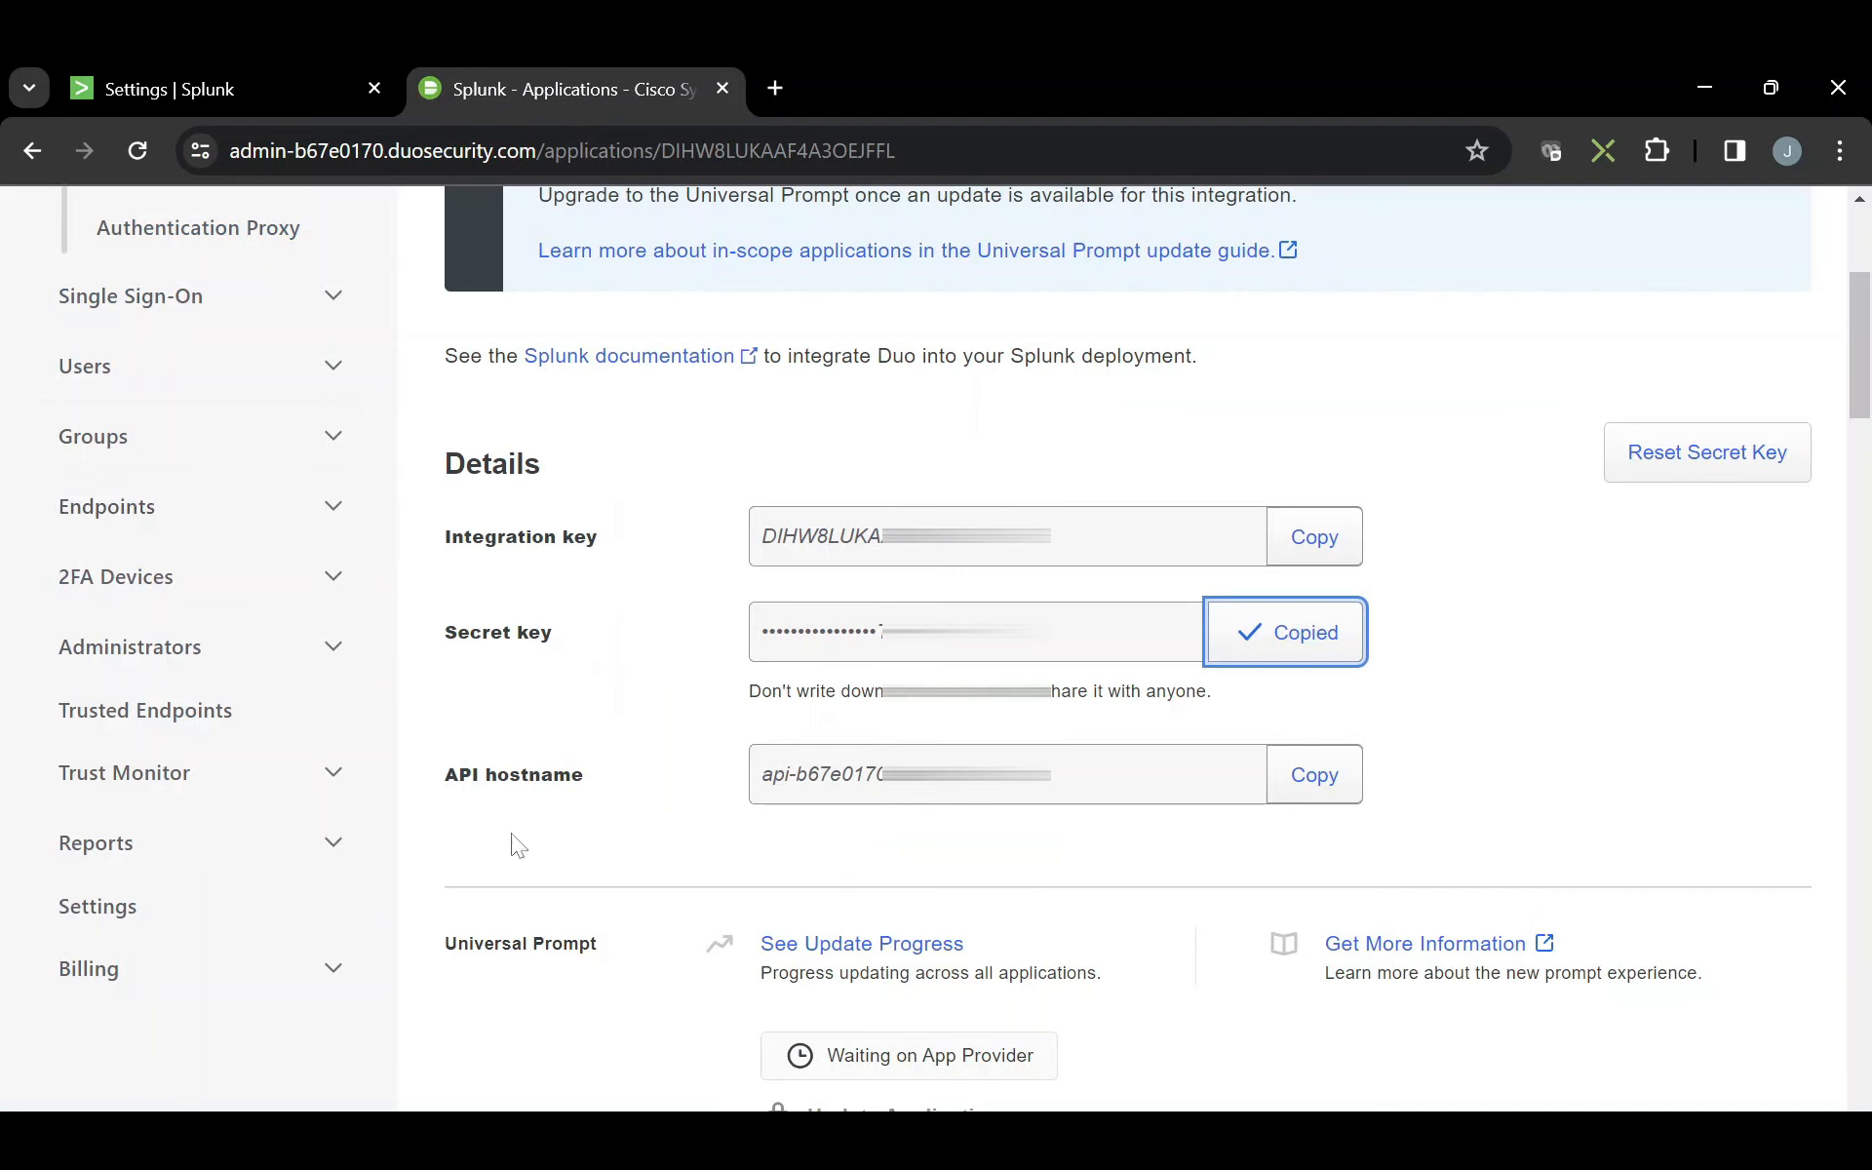
pyautogui.click(1314, 783)
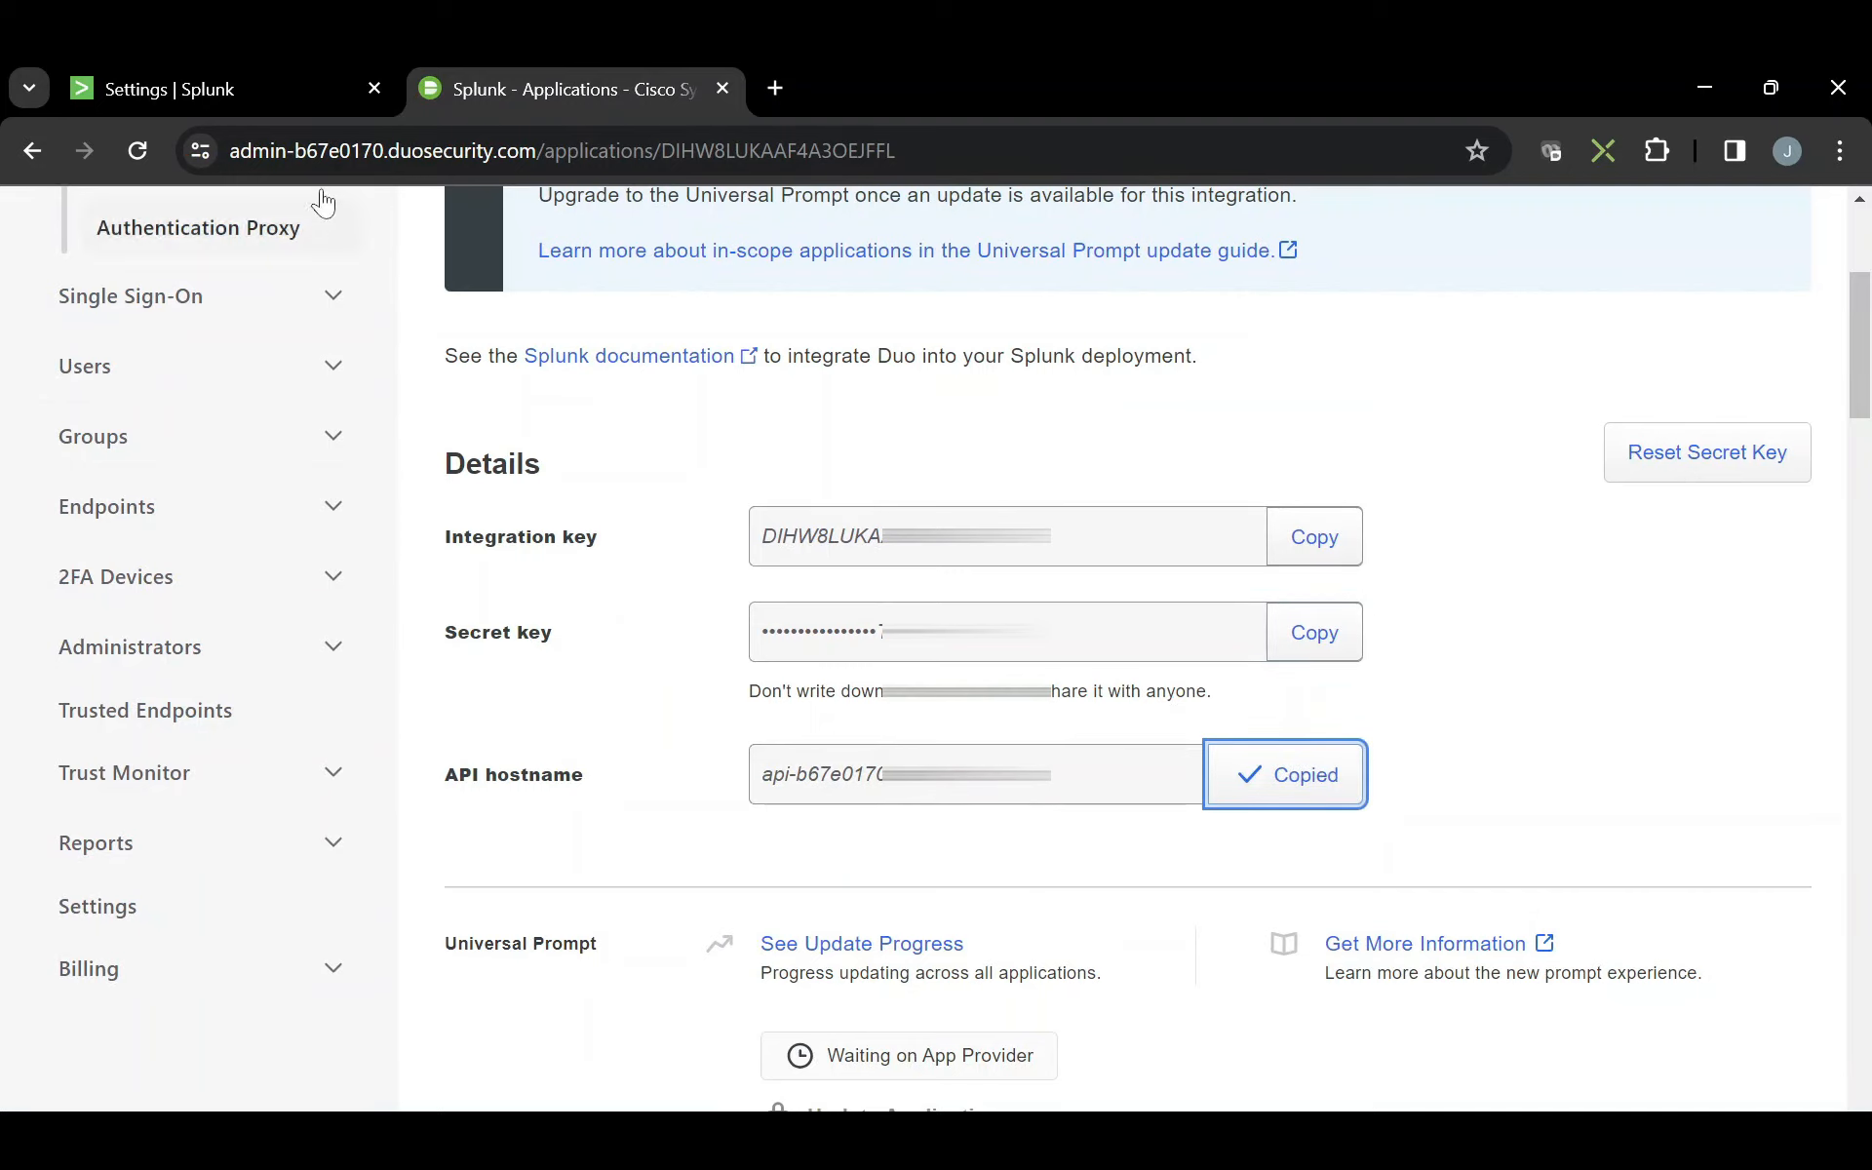
pyautogui.click(226, 89)
pyautogui.click(871, 643)
pyautogui.hotkey('ctrl', 'v')
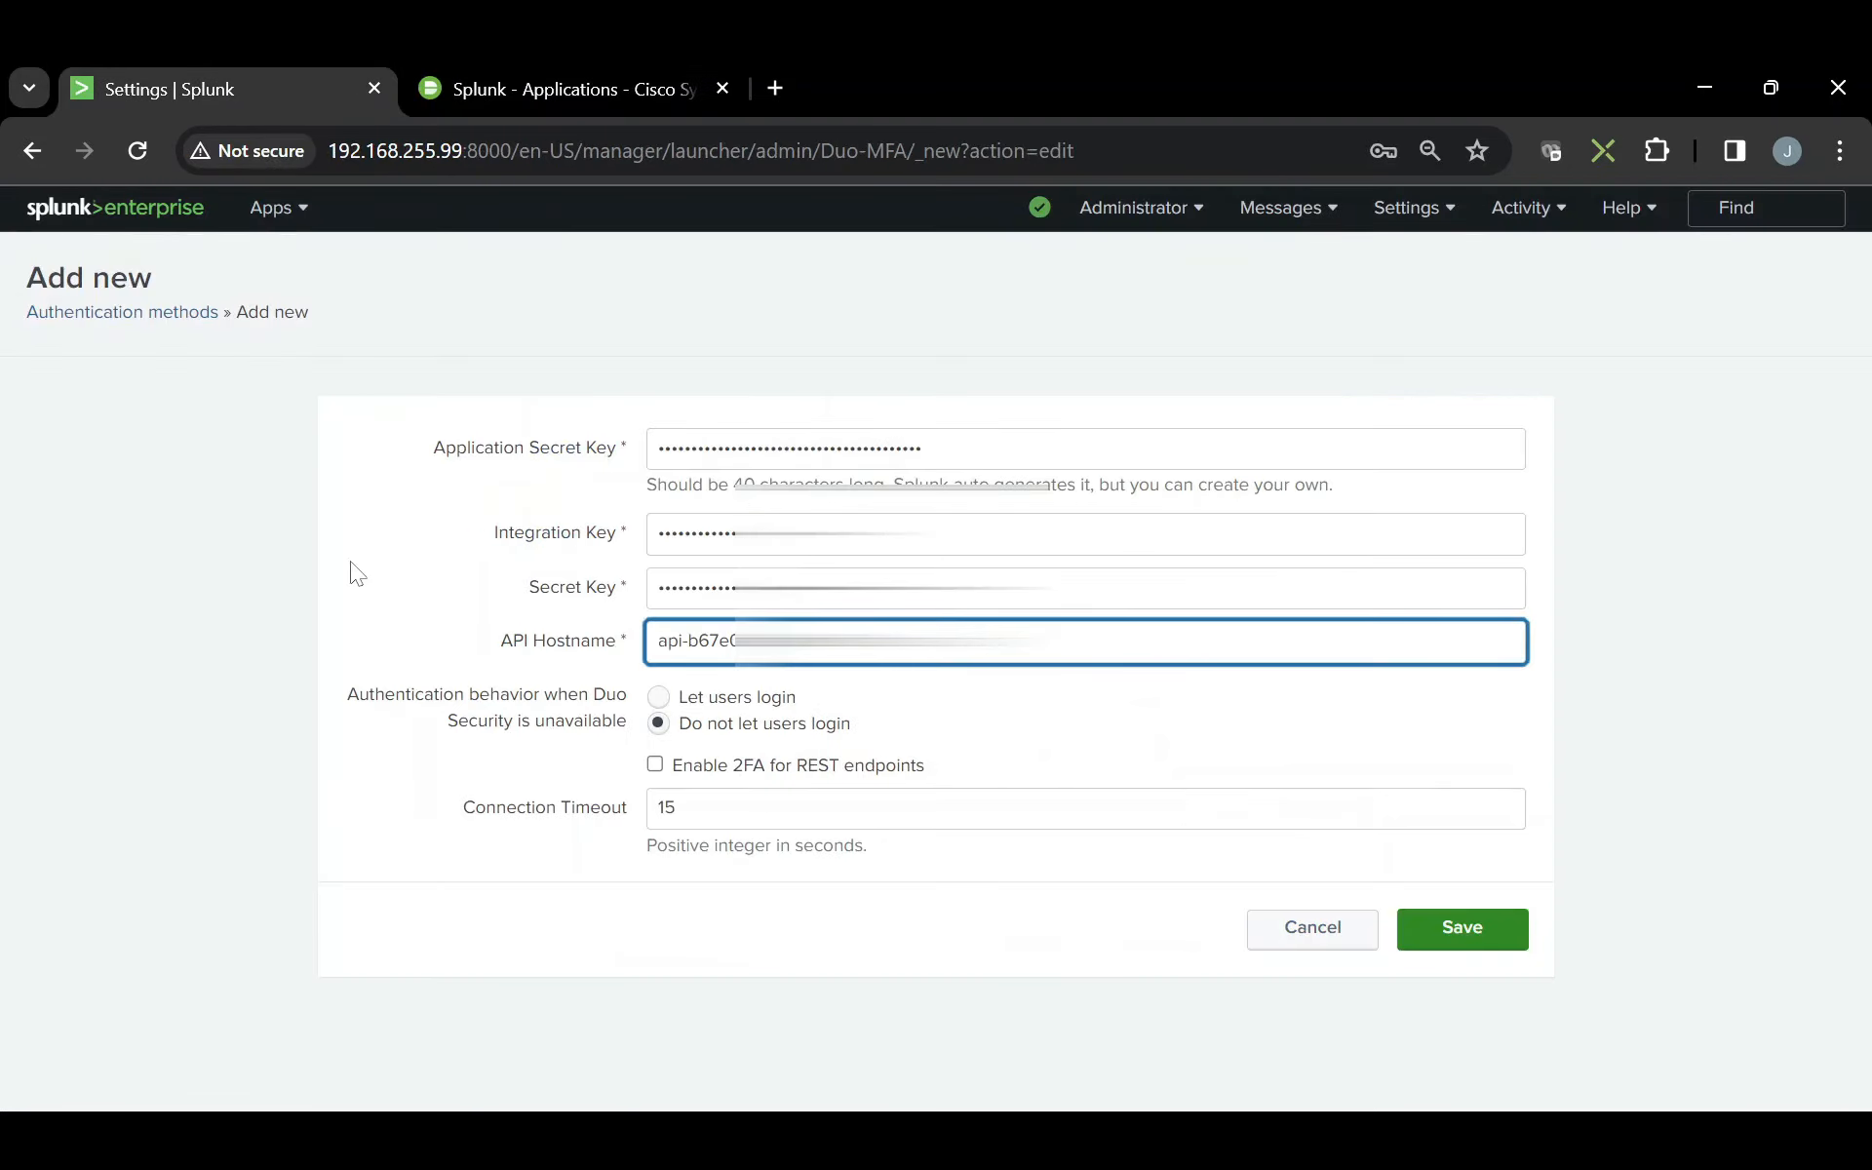
# - Choose 'Let users login' when Duo is unreachable and save the Duo MFA settings
pyautogui.click(331, 541)
pyautogui.press('Tab')
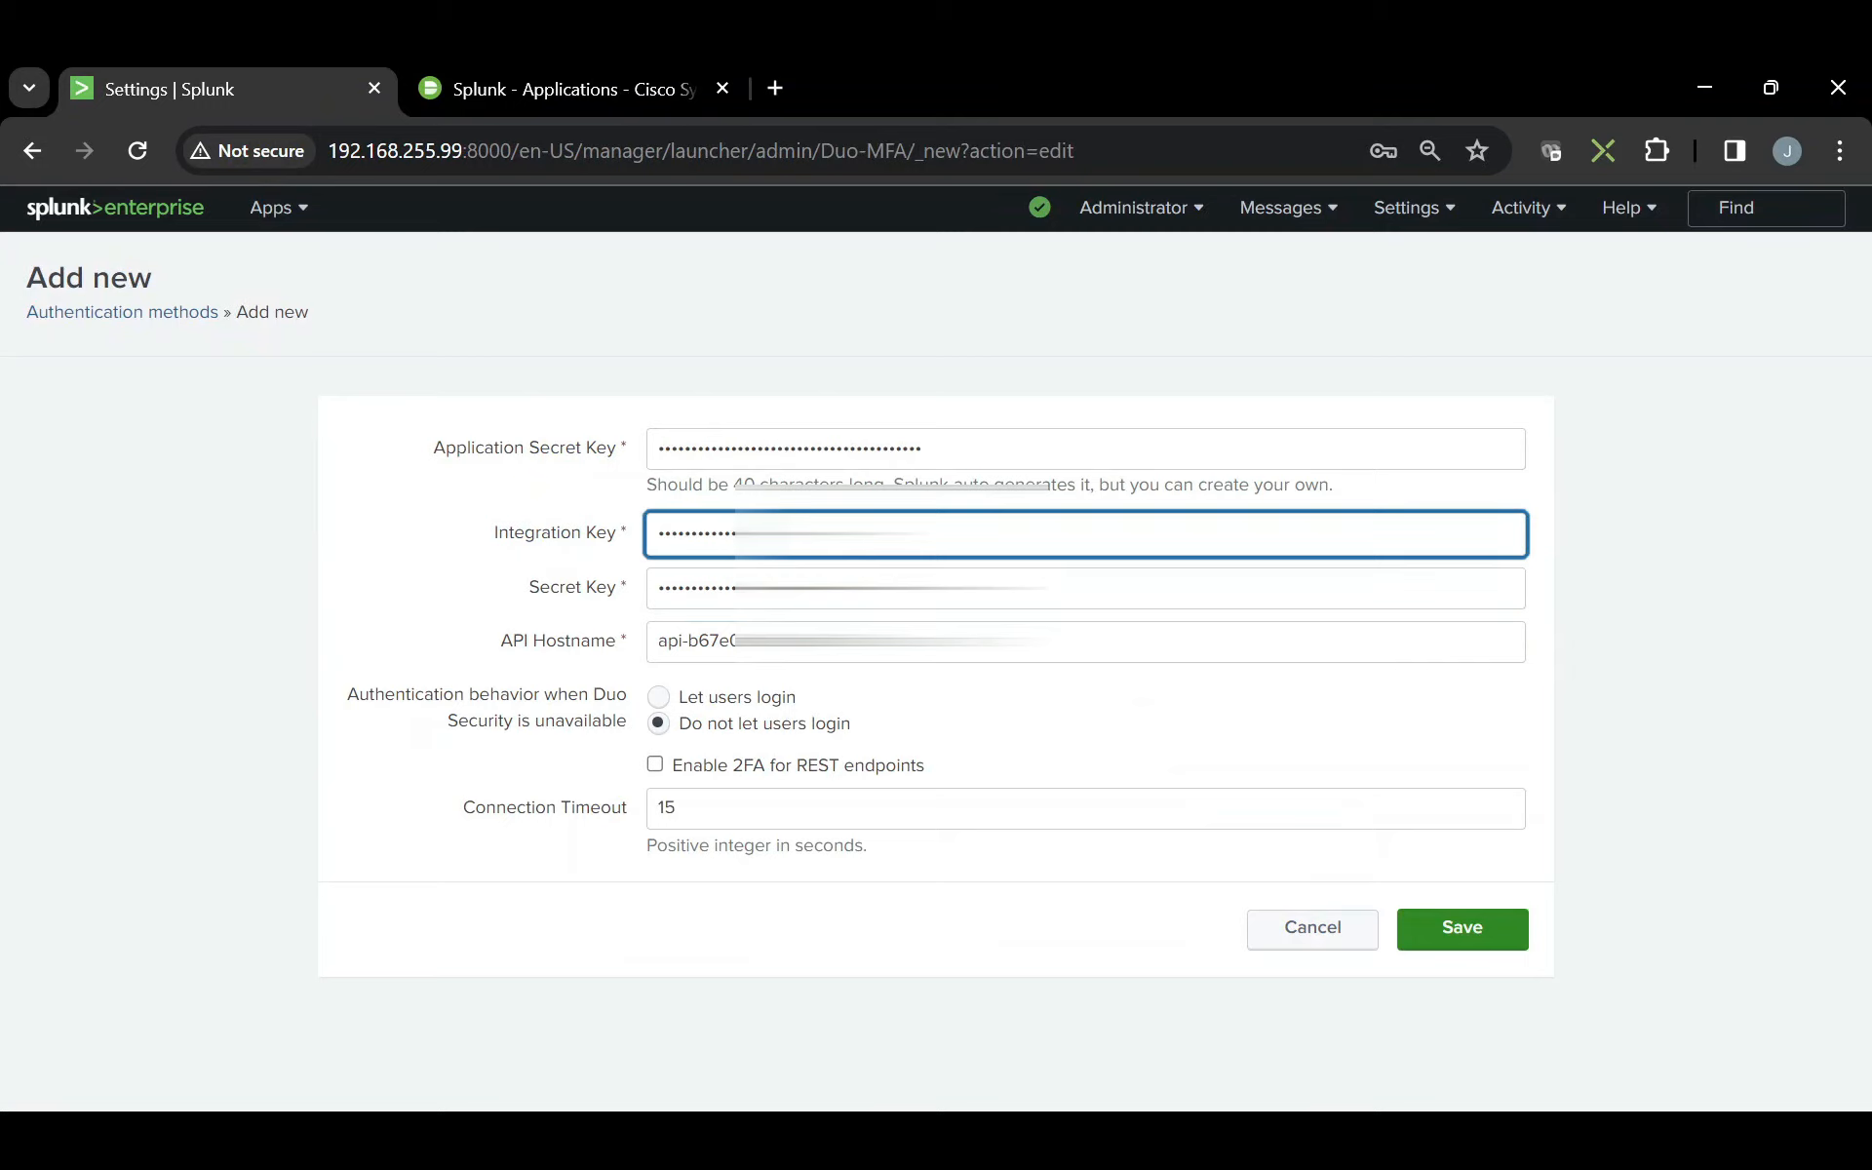
pyautogui.click(658, 698)
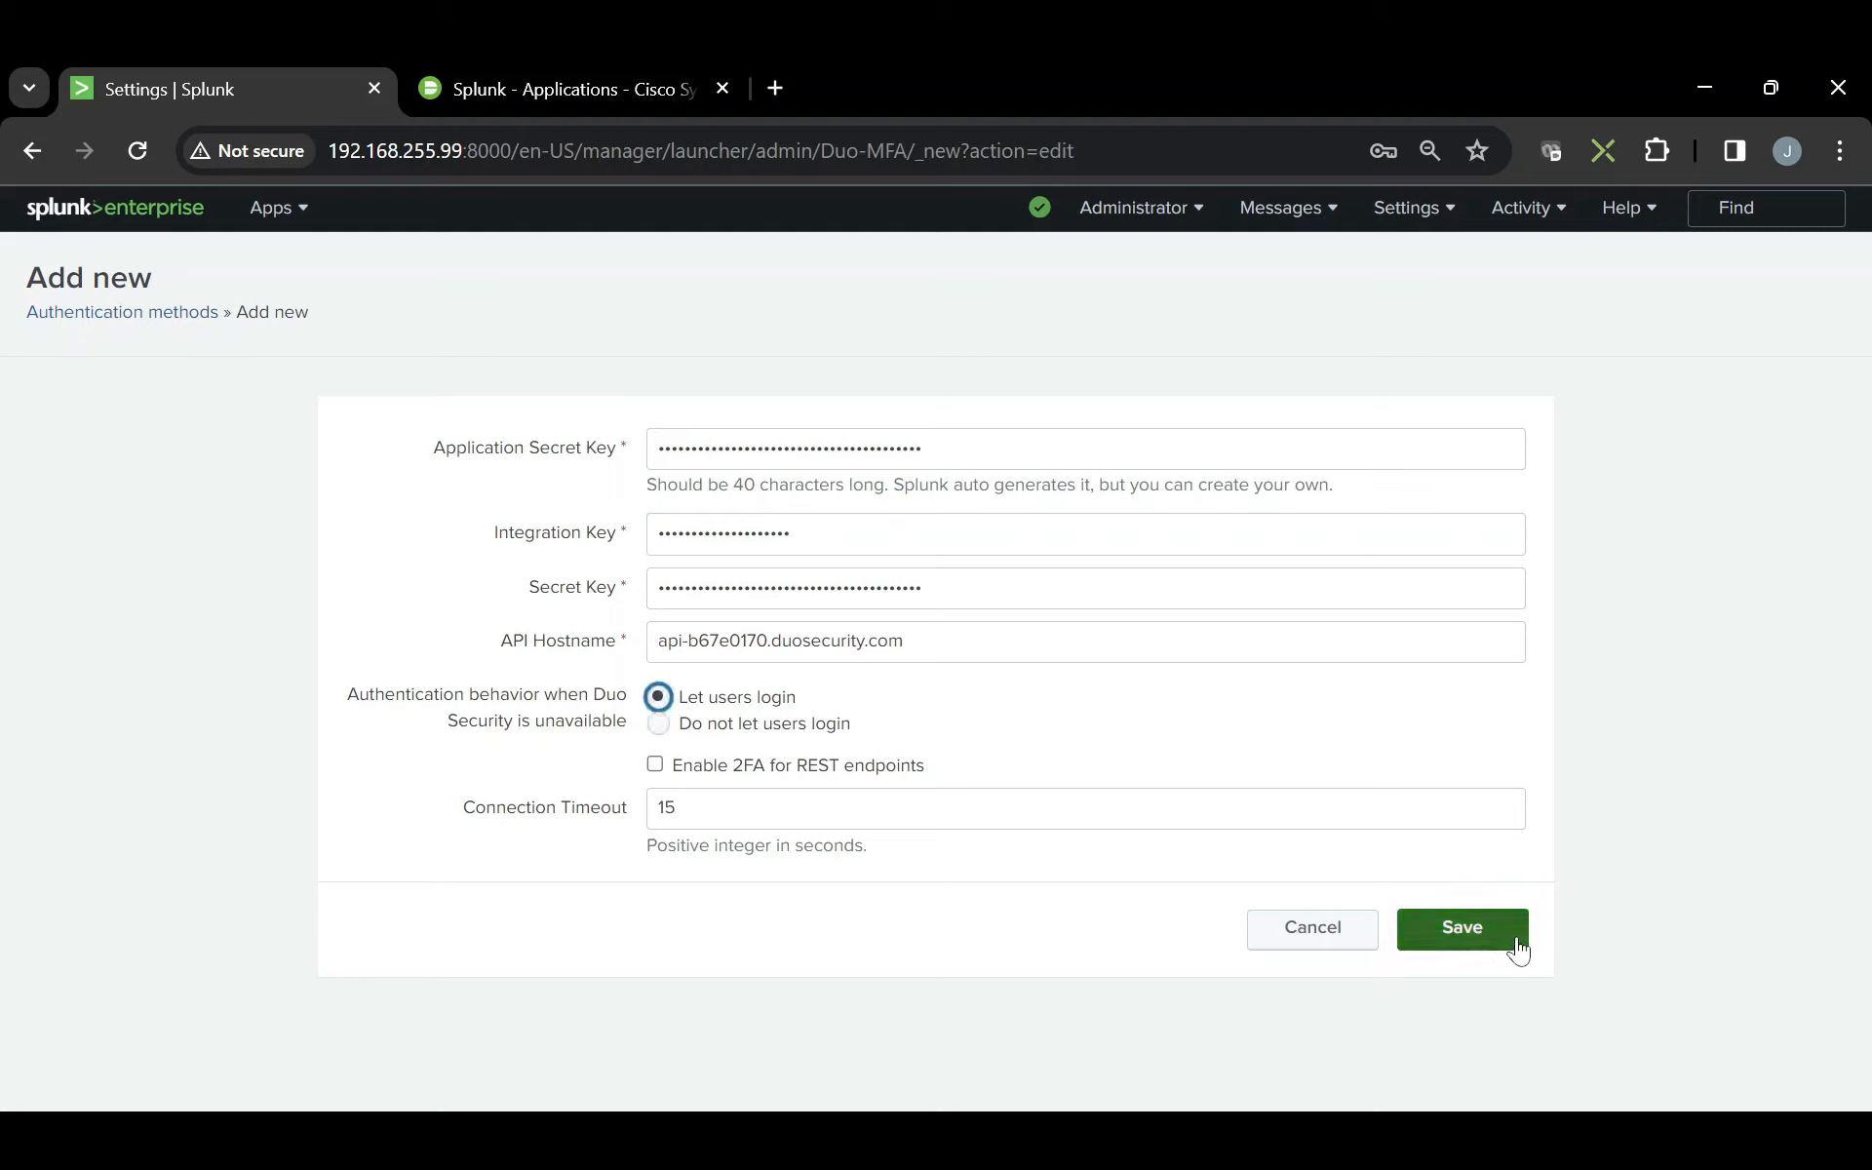
pyautogui.click(1462, 928)
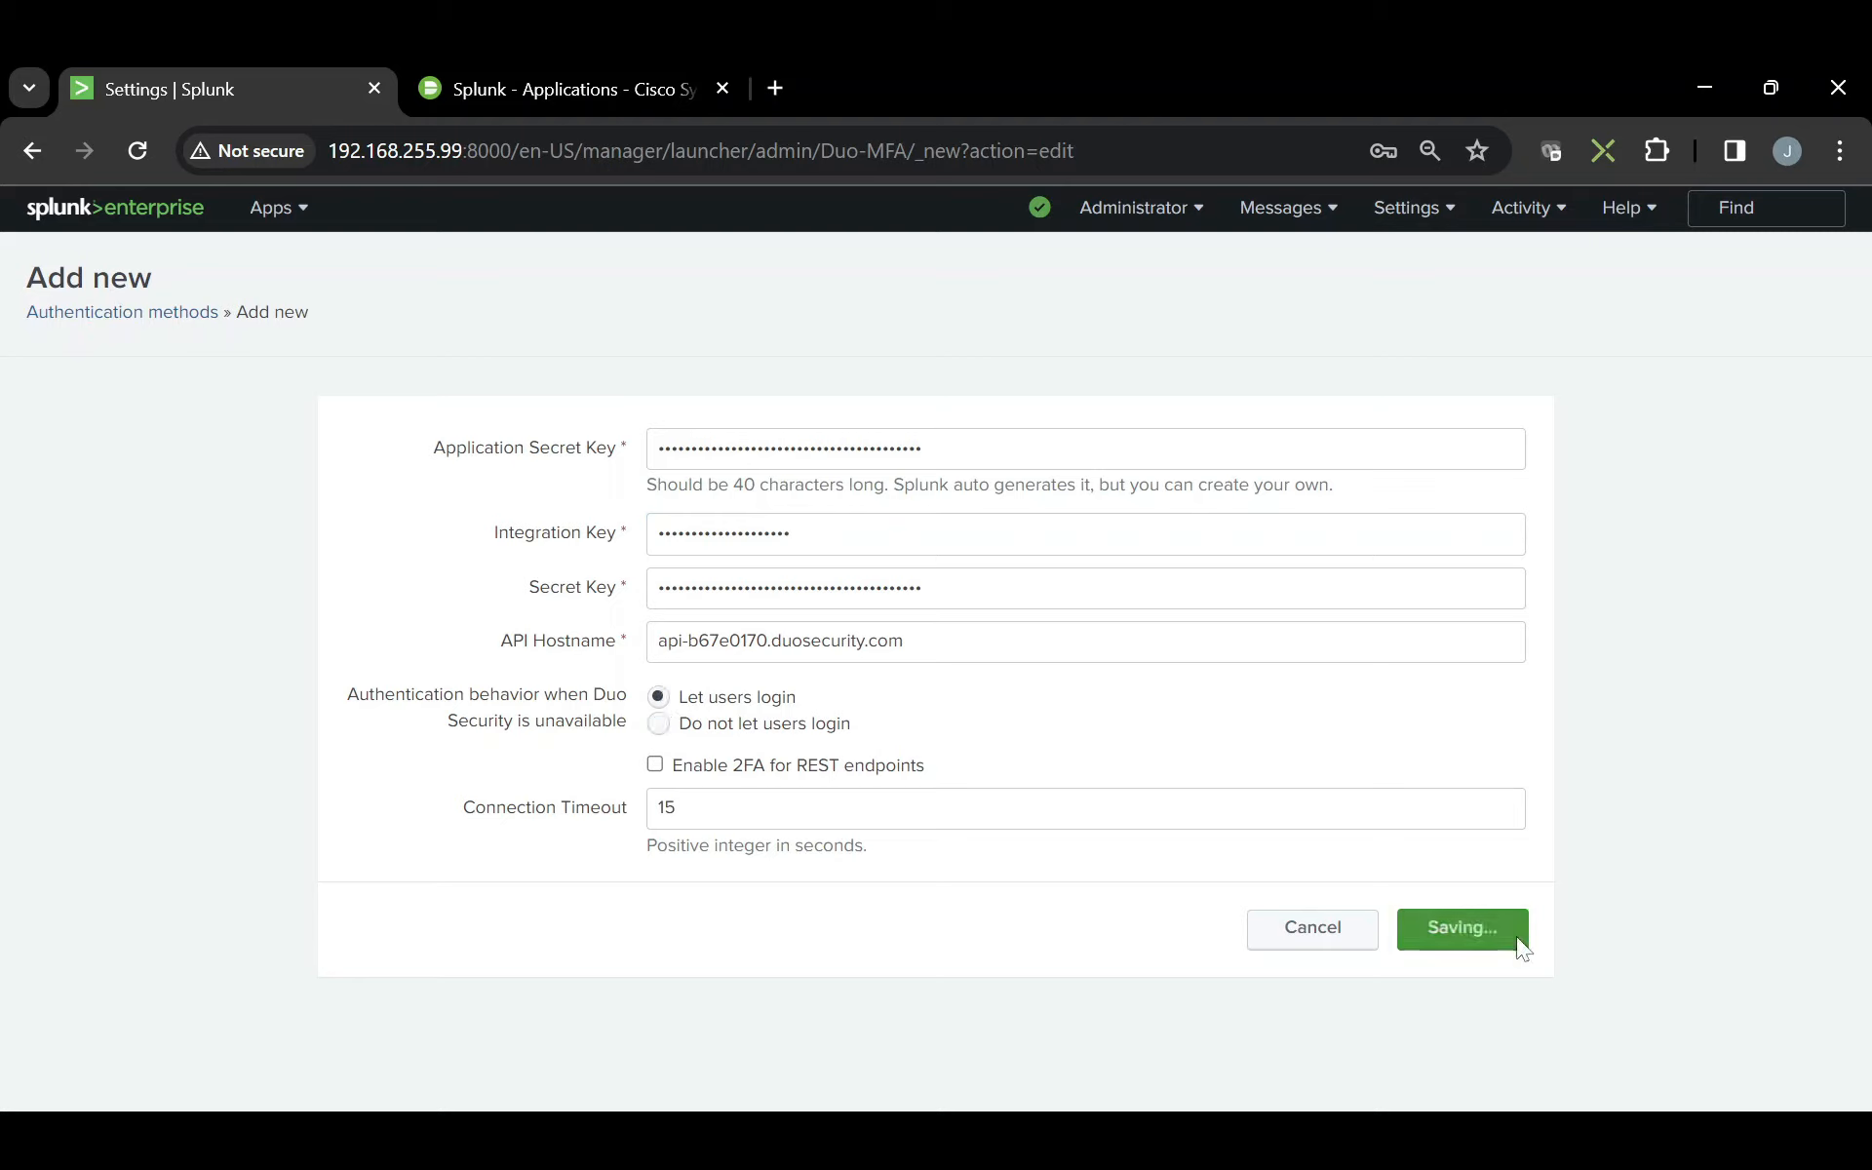
# - On the Splunk application, apply policy 'Sec Management' to the SecOps user group
pyautogui.click(564, 96)
pyautogui.scroll(-5, 598, 659)
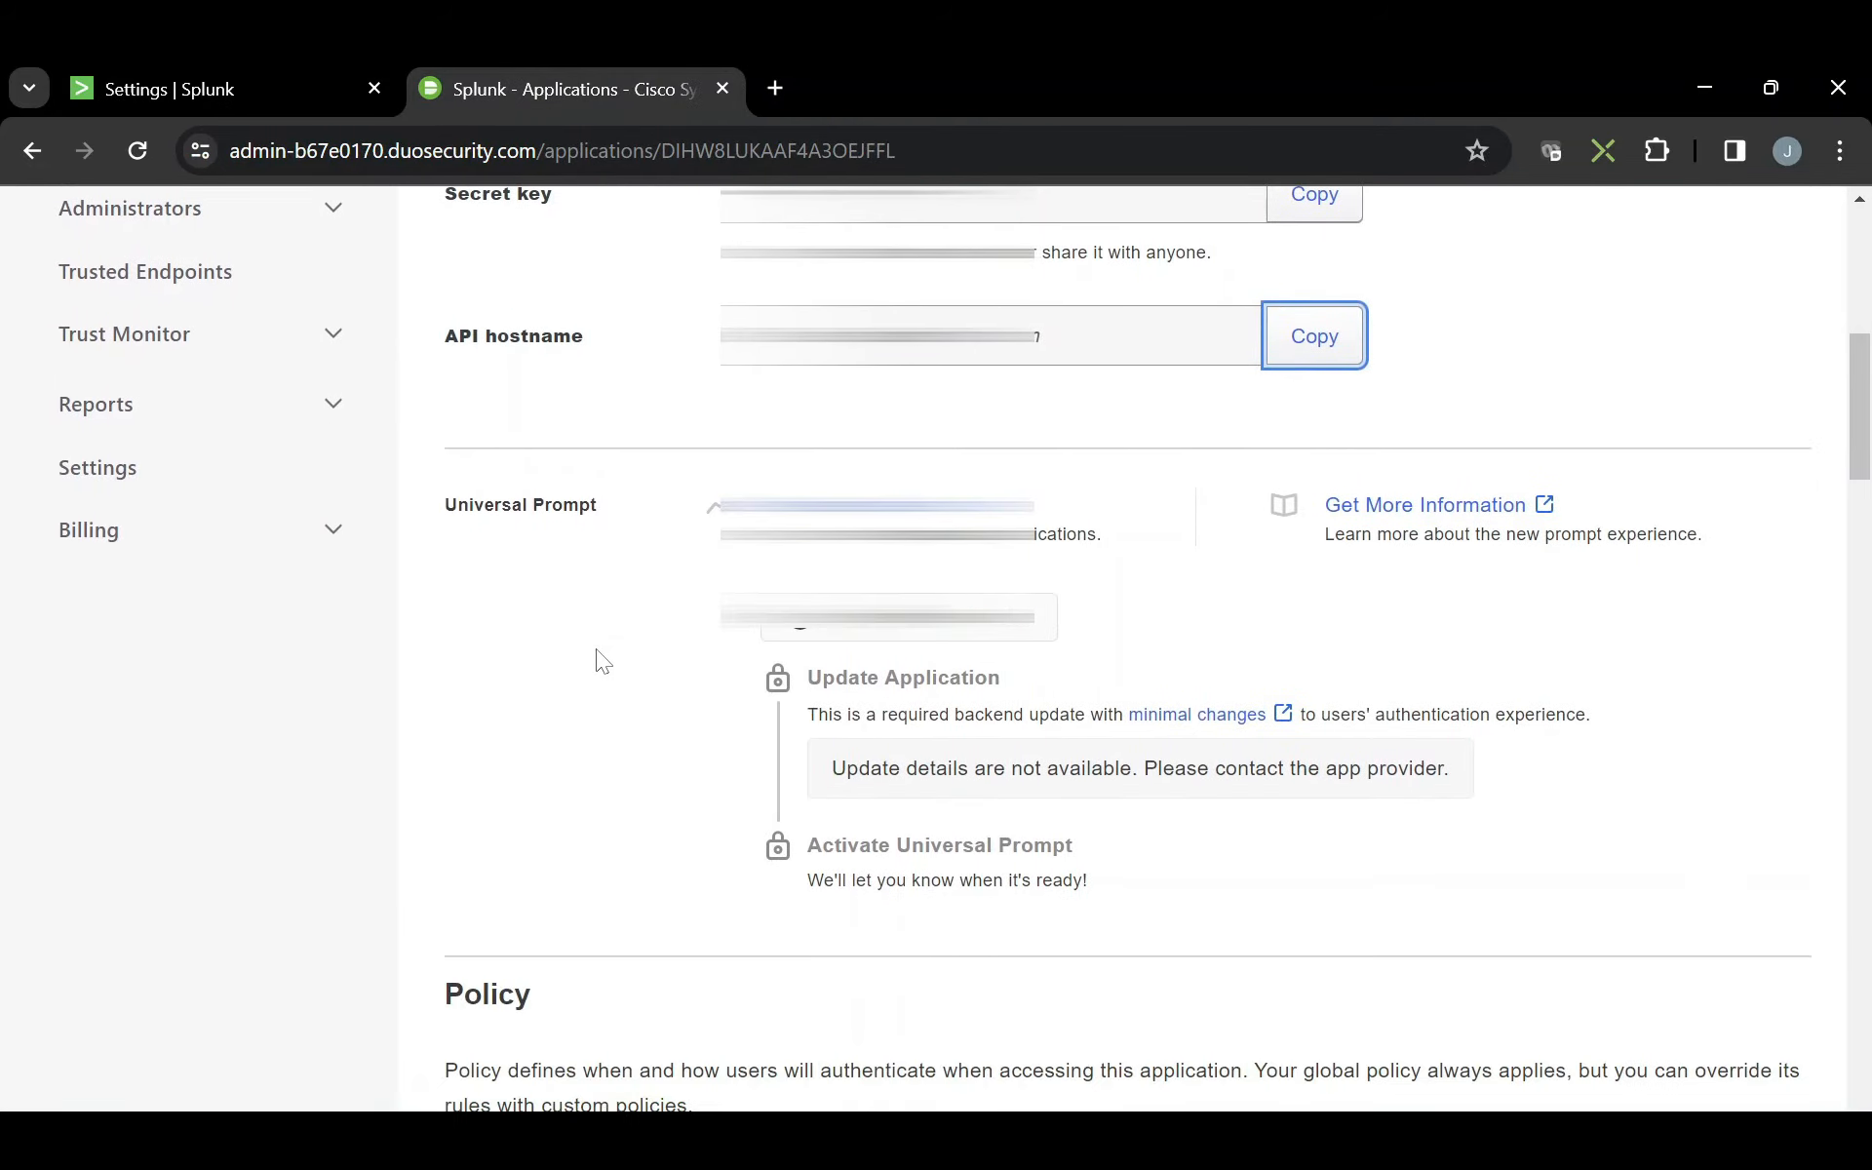
pyautogui.scroll(-6, 598, 660)
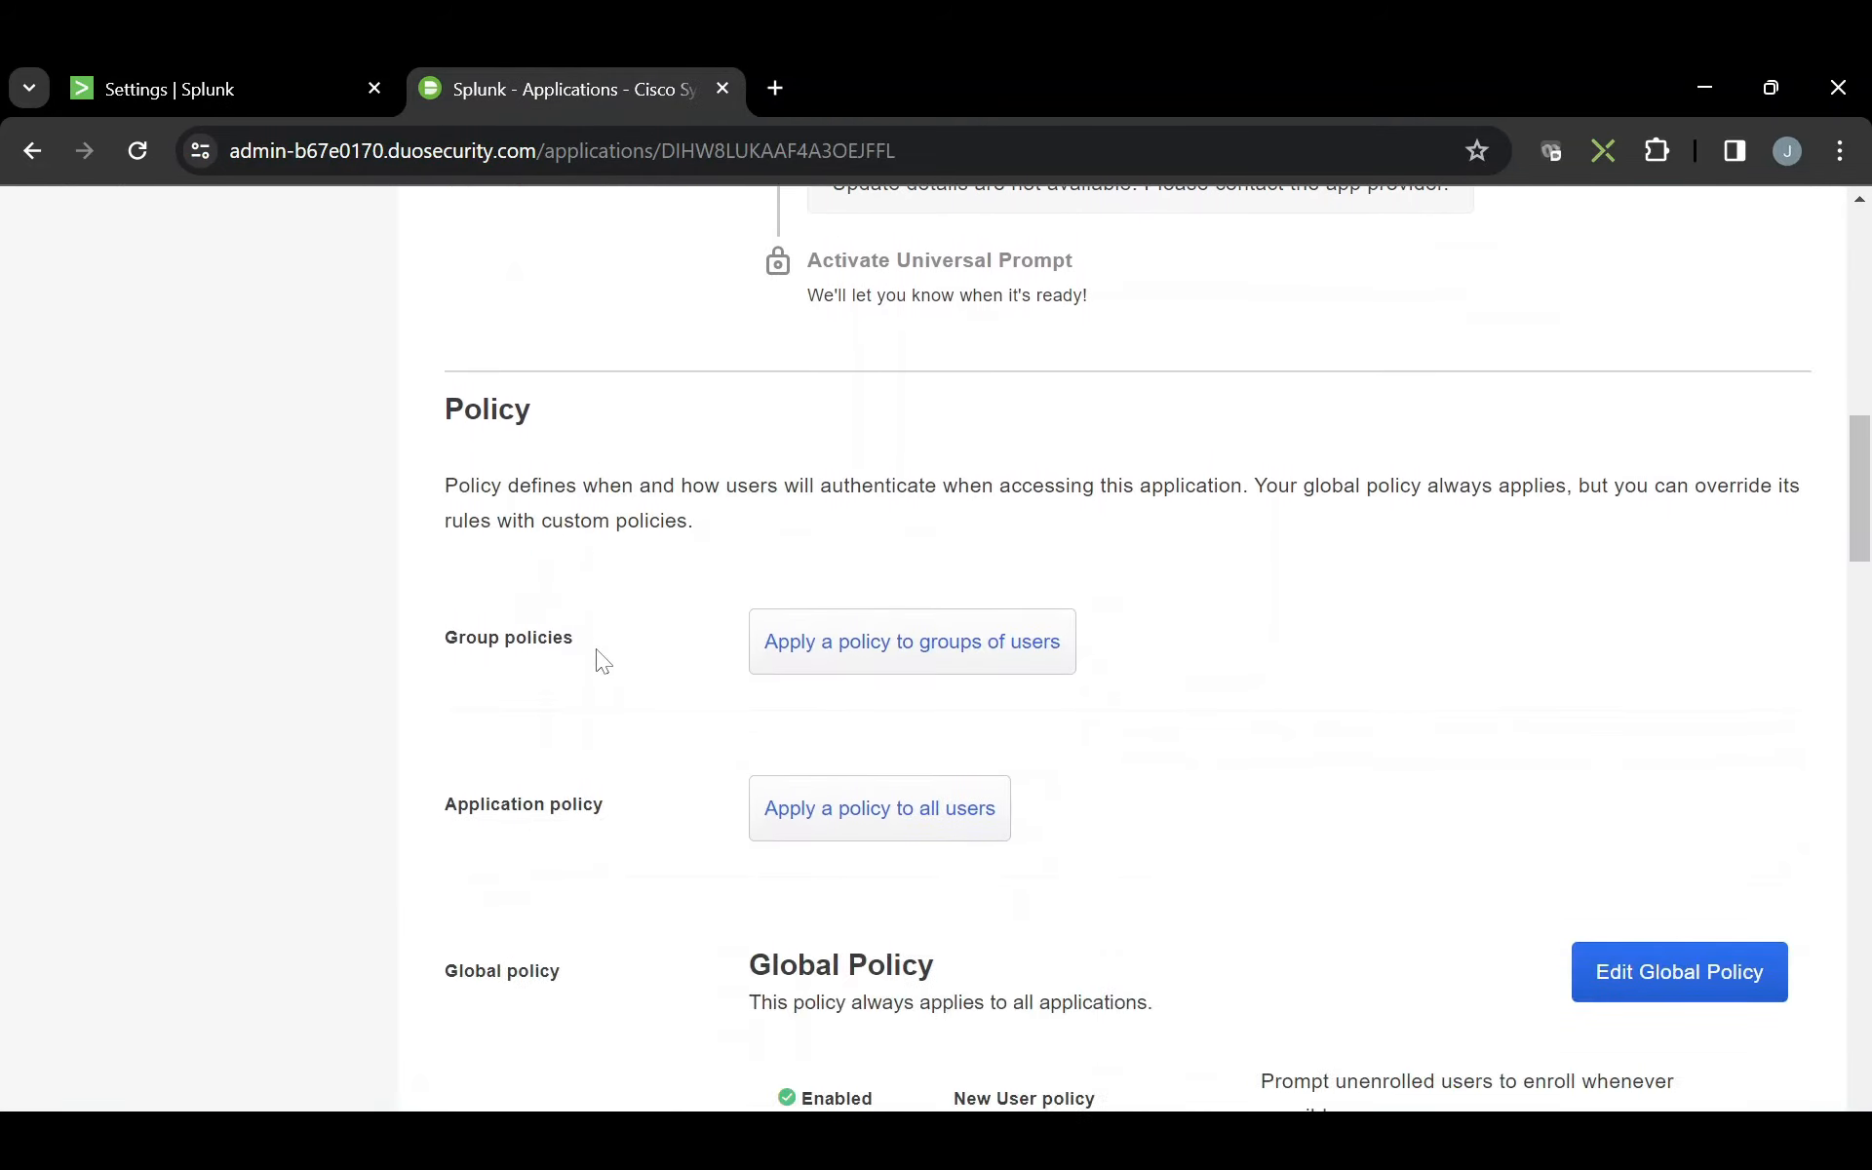
pyautogui.scroll(-2, 634, 653)
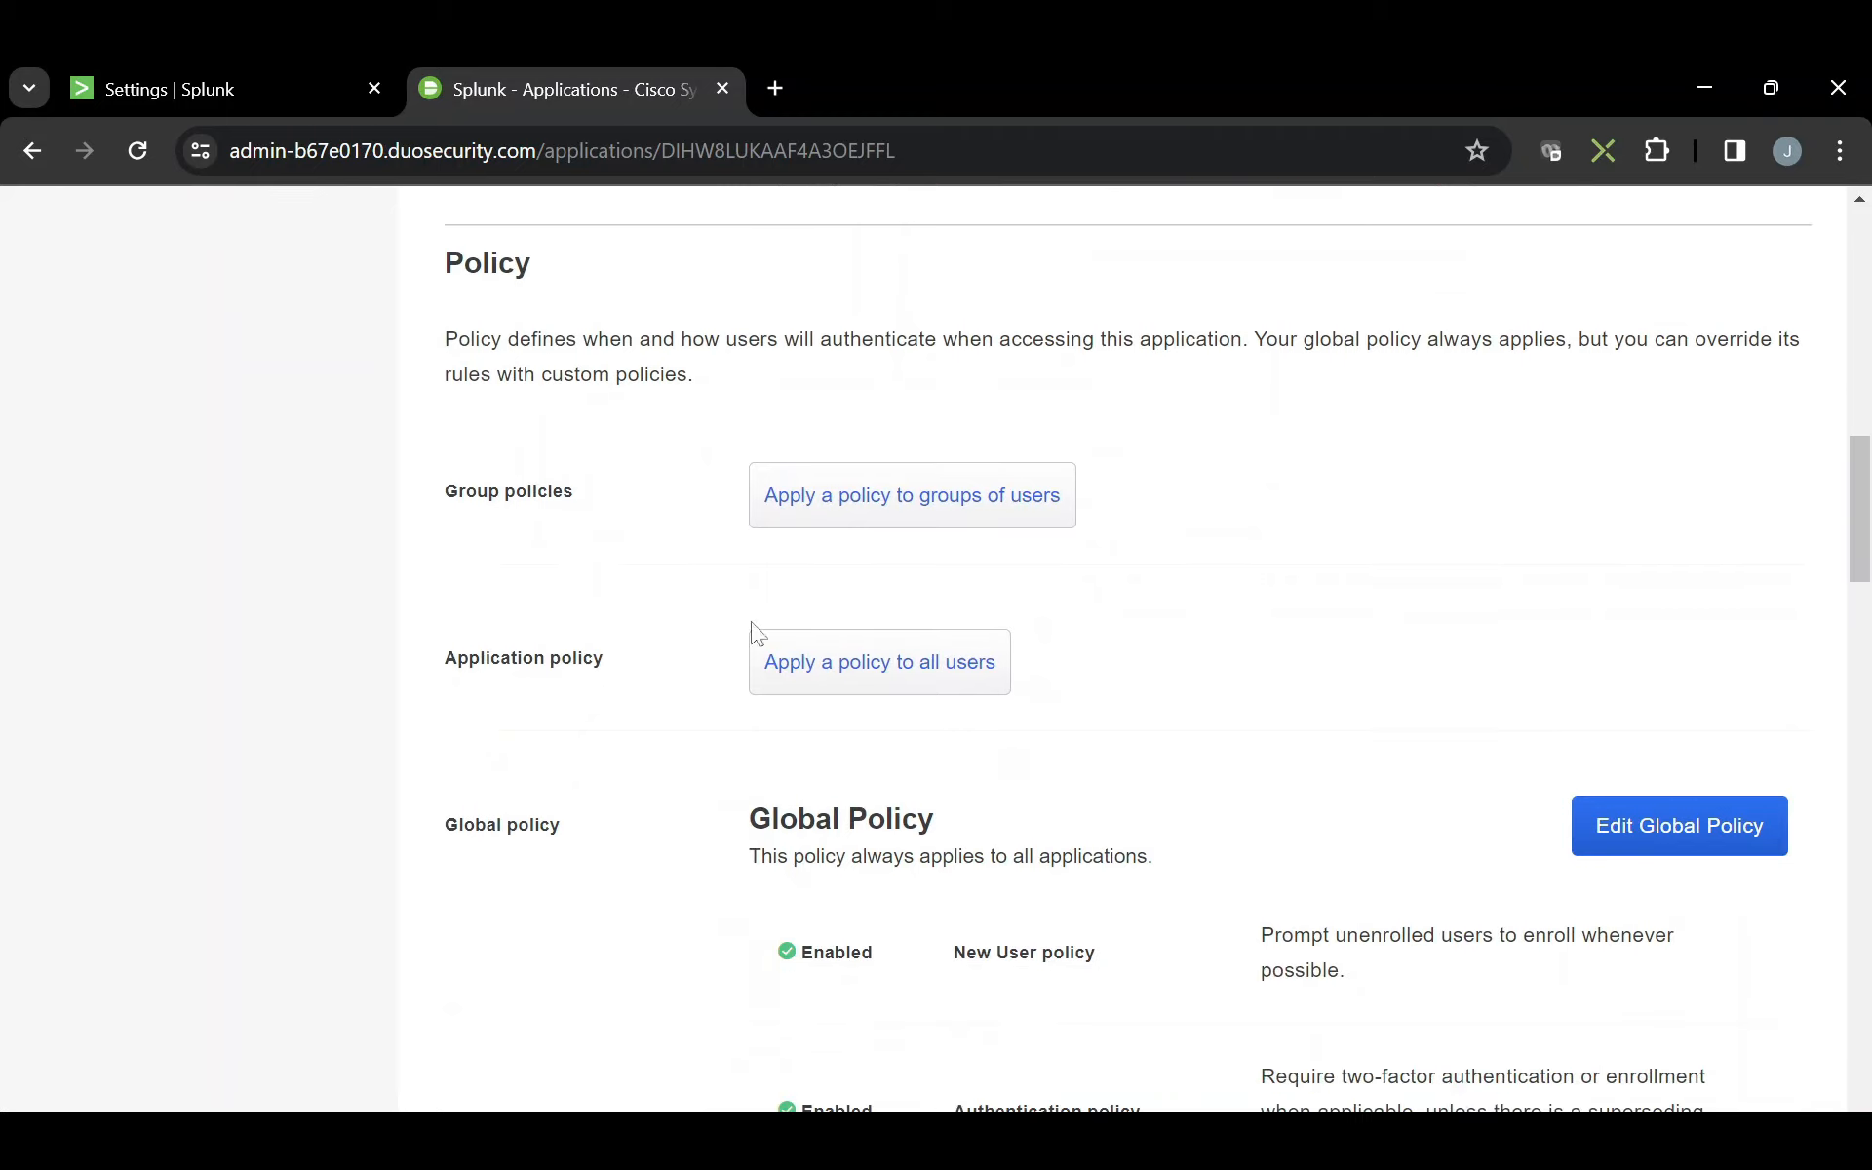
pyautogui.click(1028, 524)
pyautogui.click(1065, 581)
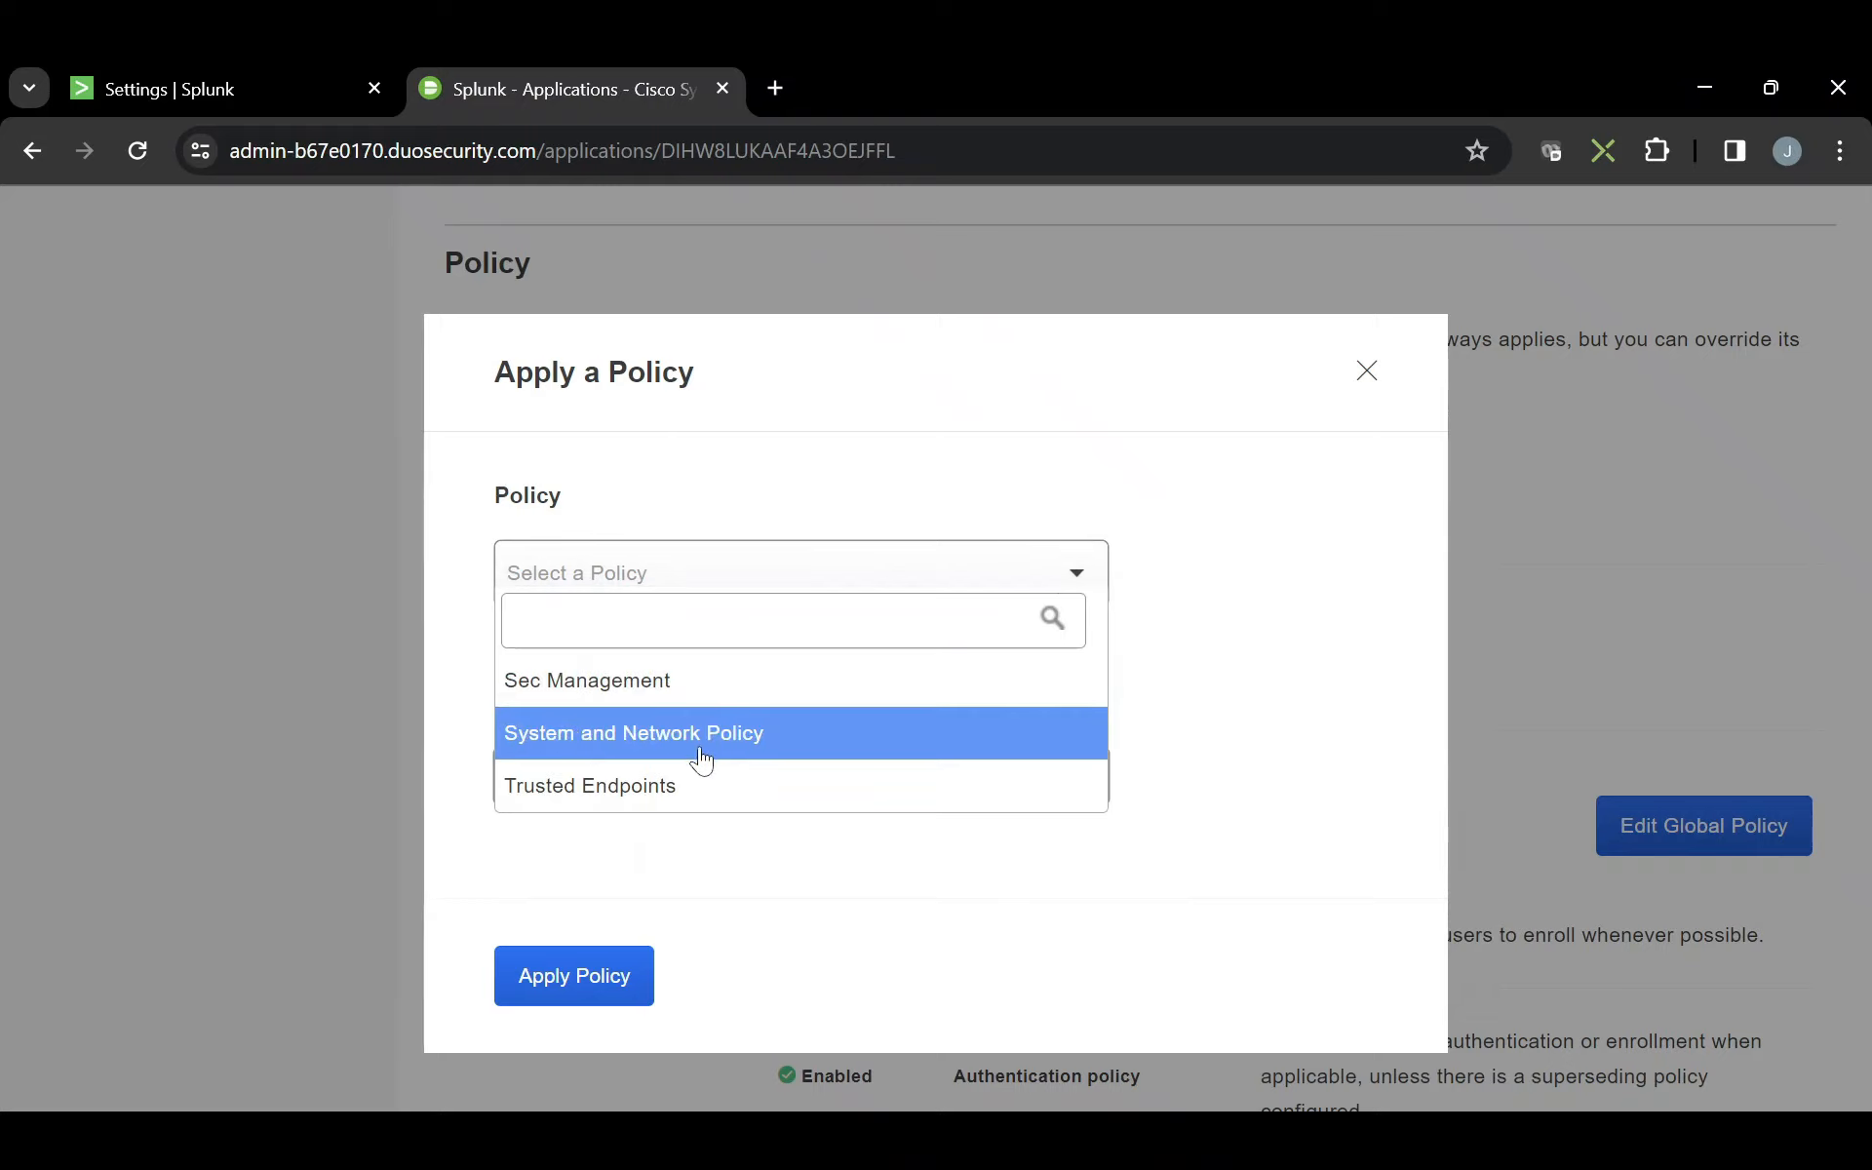
pyautogui.click(696, 694)
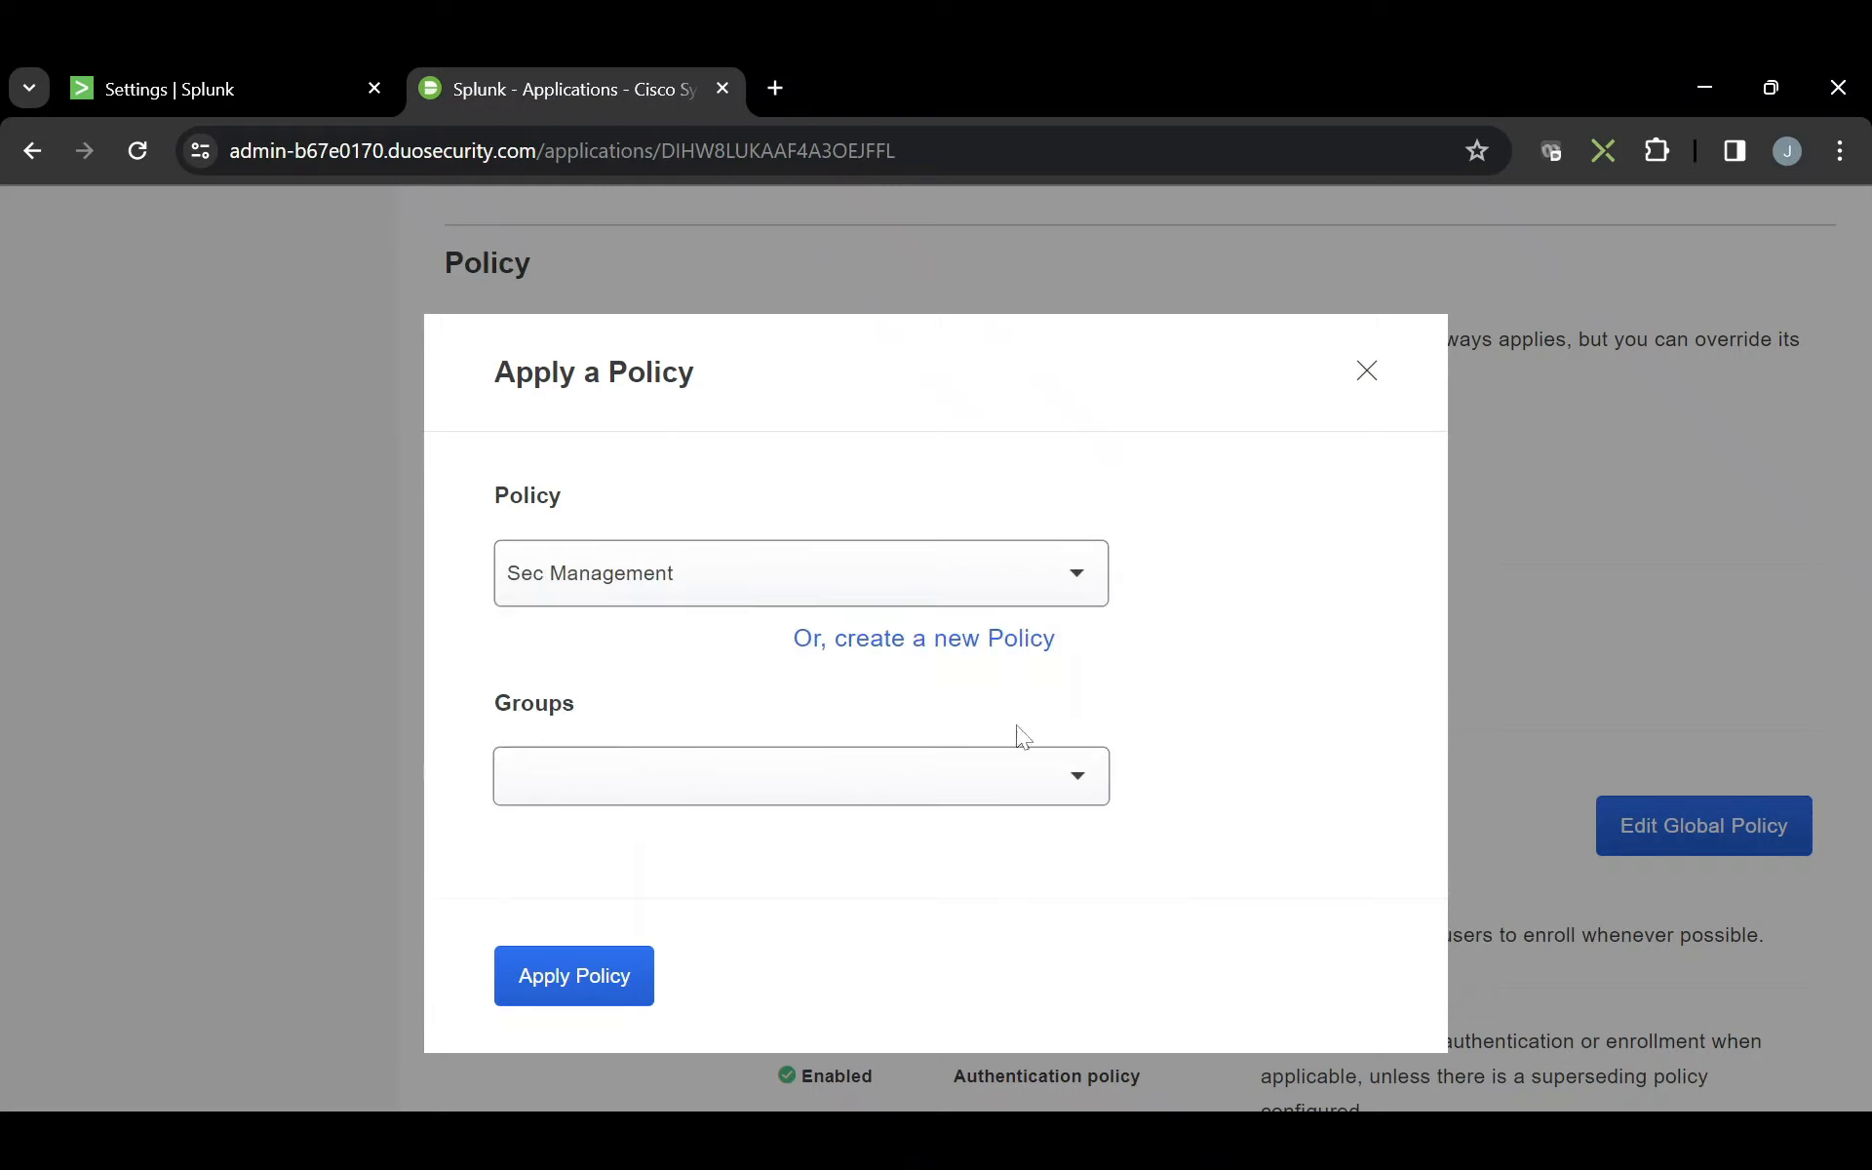
pyautogui.click(1092, 776)
pyautogui.click(585, 993)
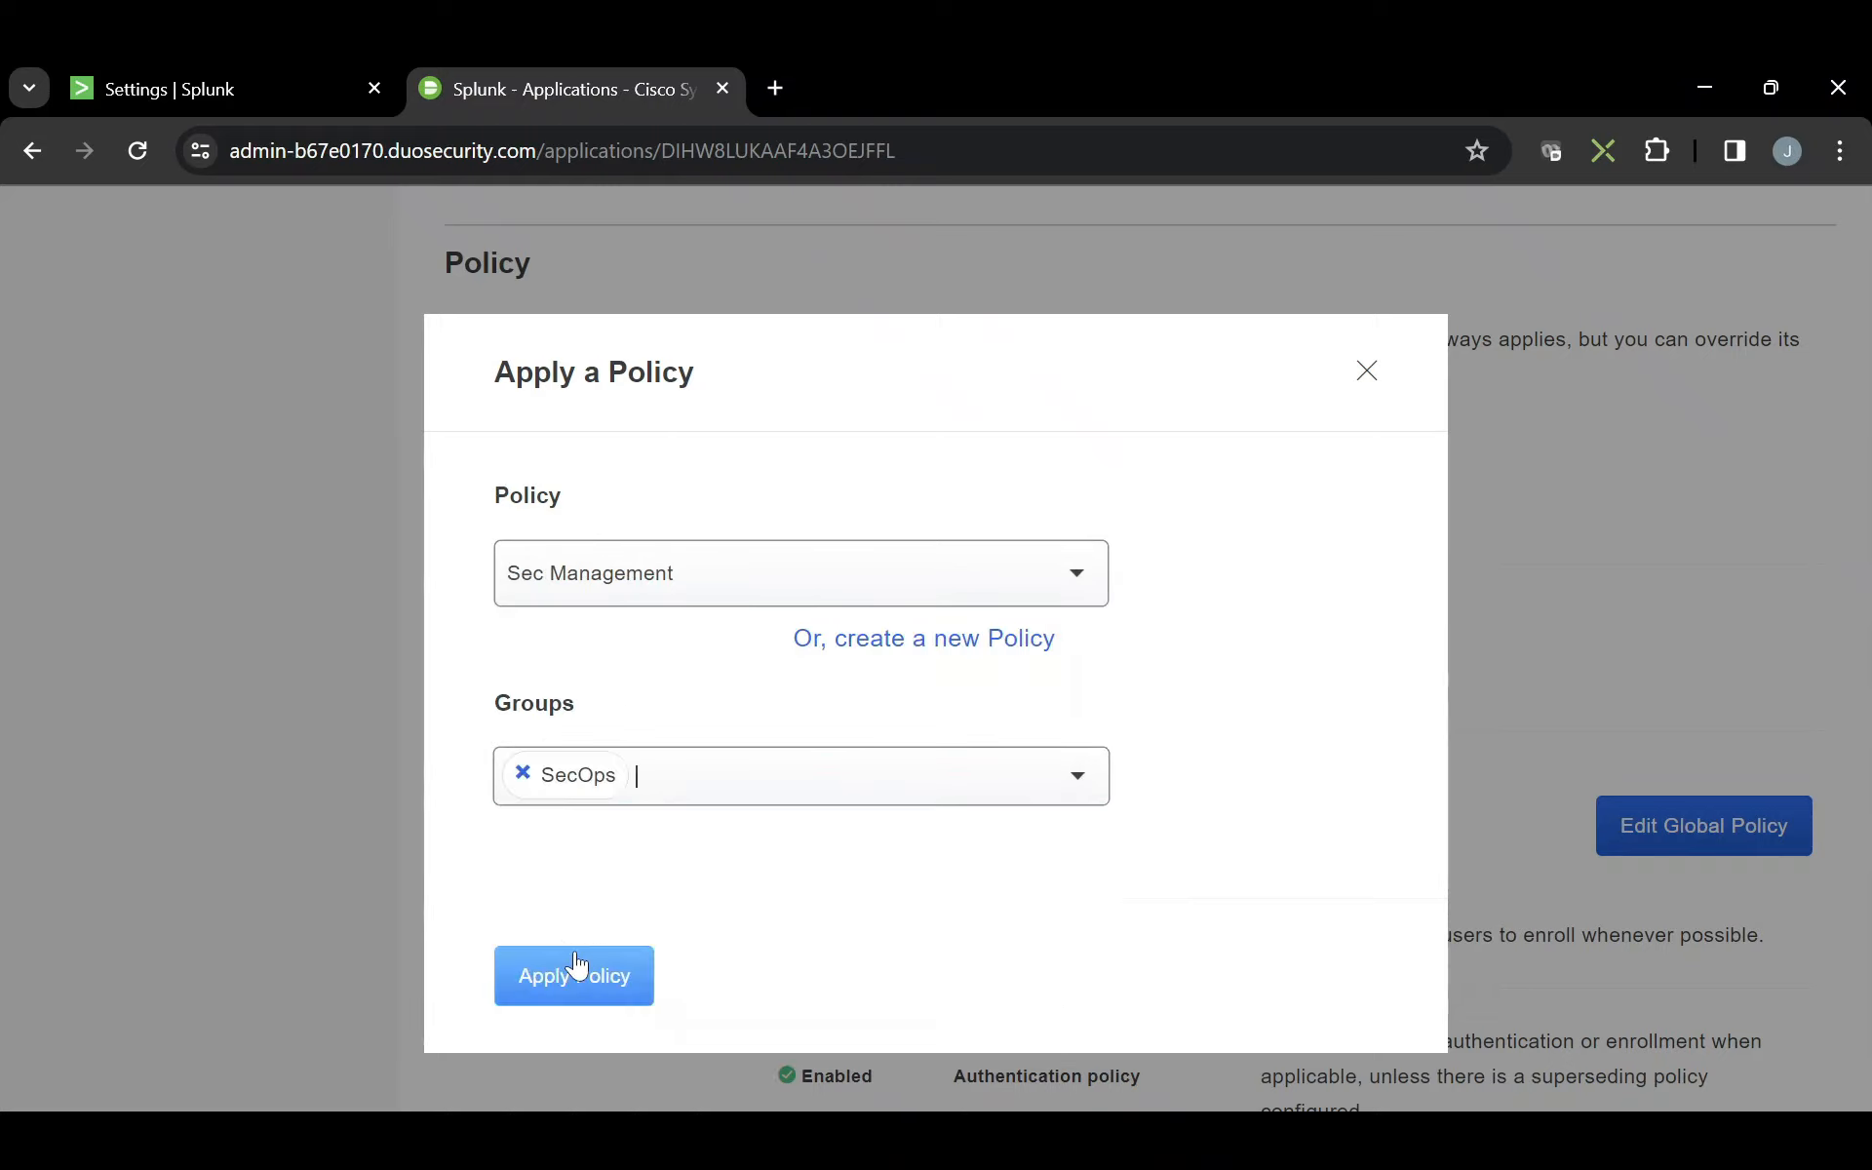
pyautogui.click(573, 975)
# - Limit Splunk's permitted groups to SecOps, save the application, and return to the Dashboard
pyautogui.scroll(-20, 1132, 660)
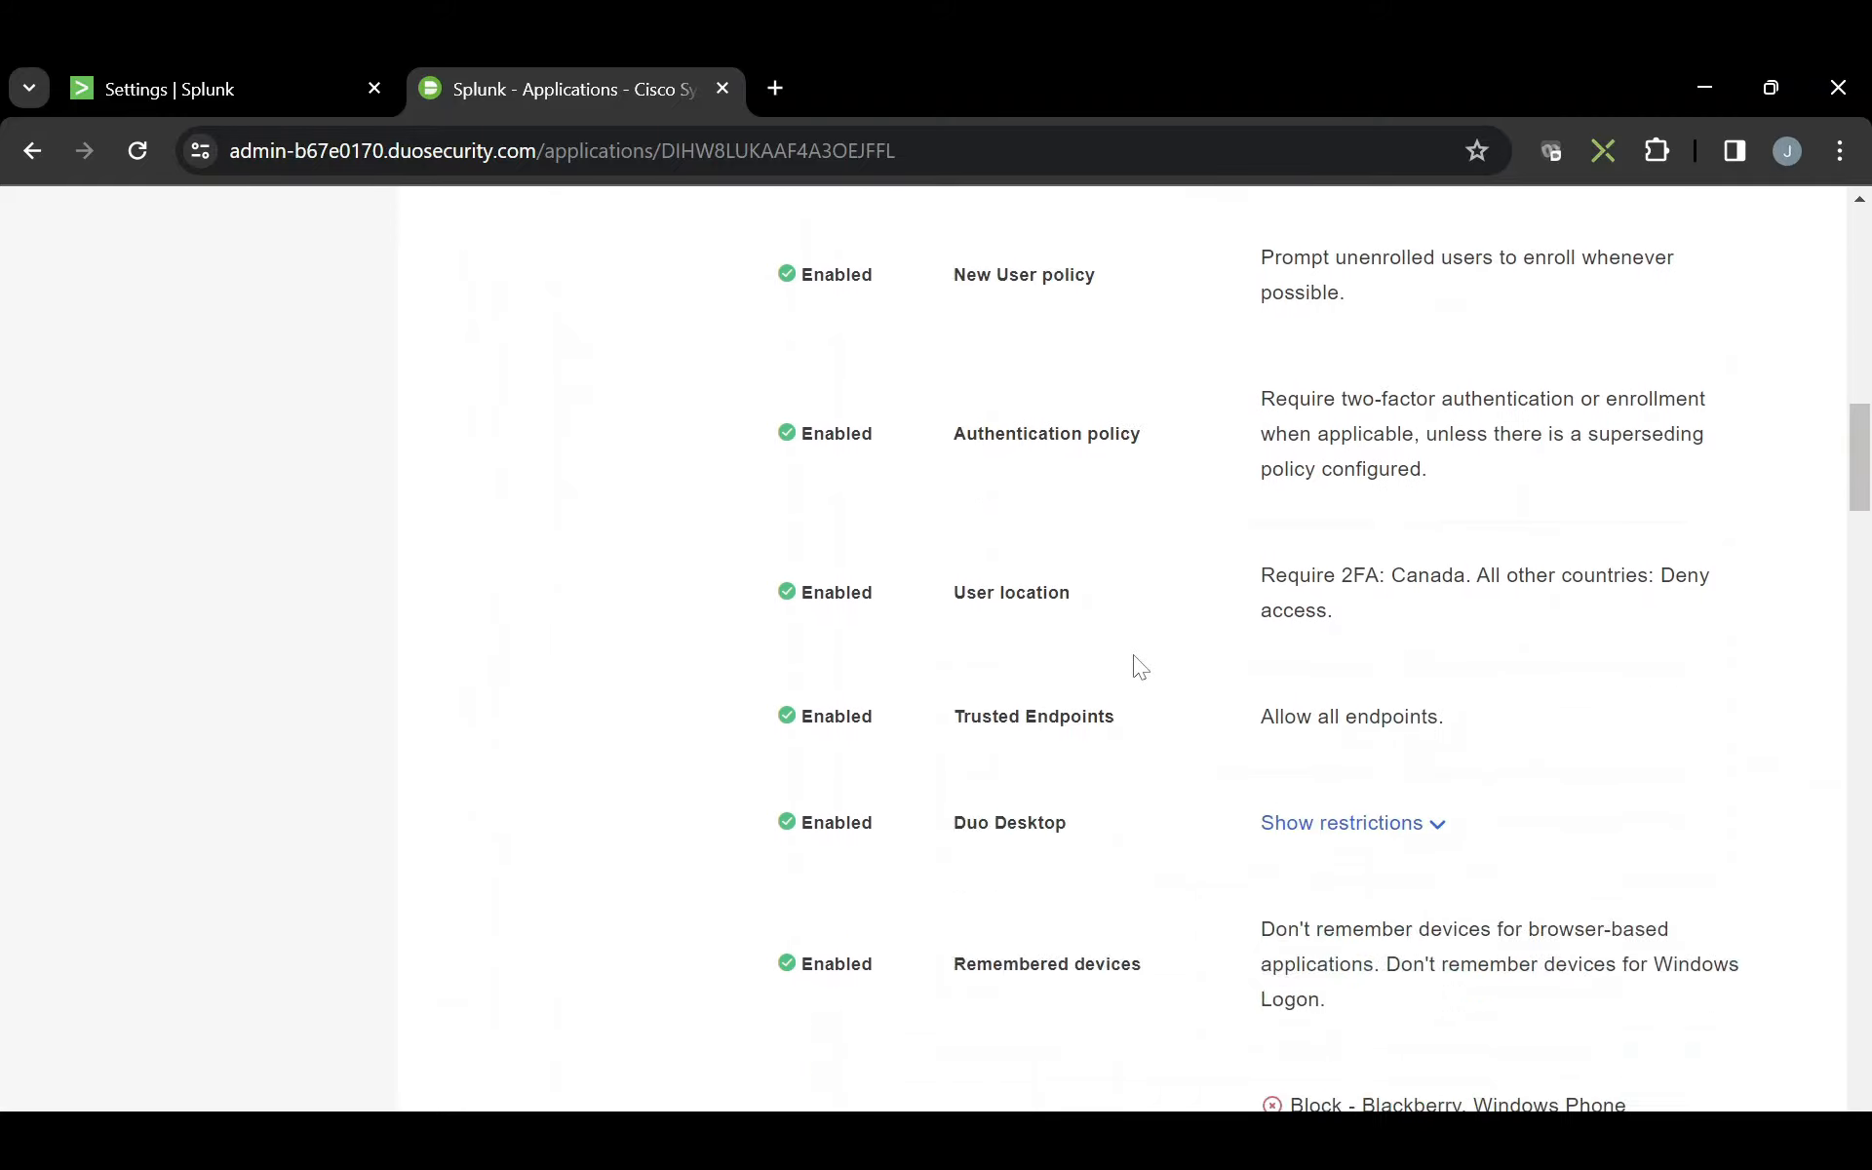
pyautogui.scroll(-8, 1163, 819)
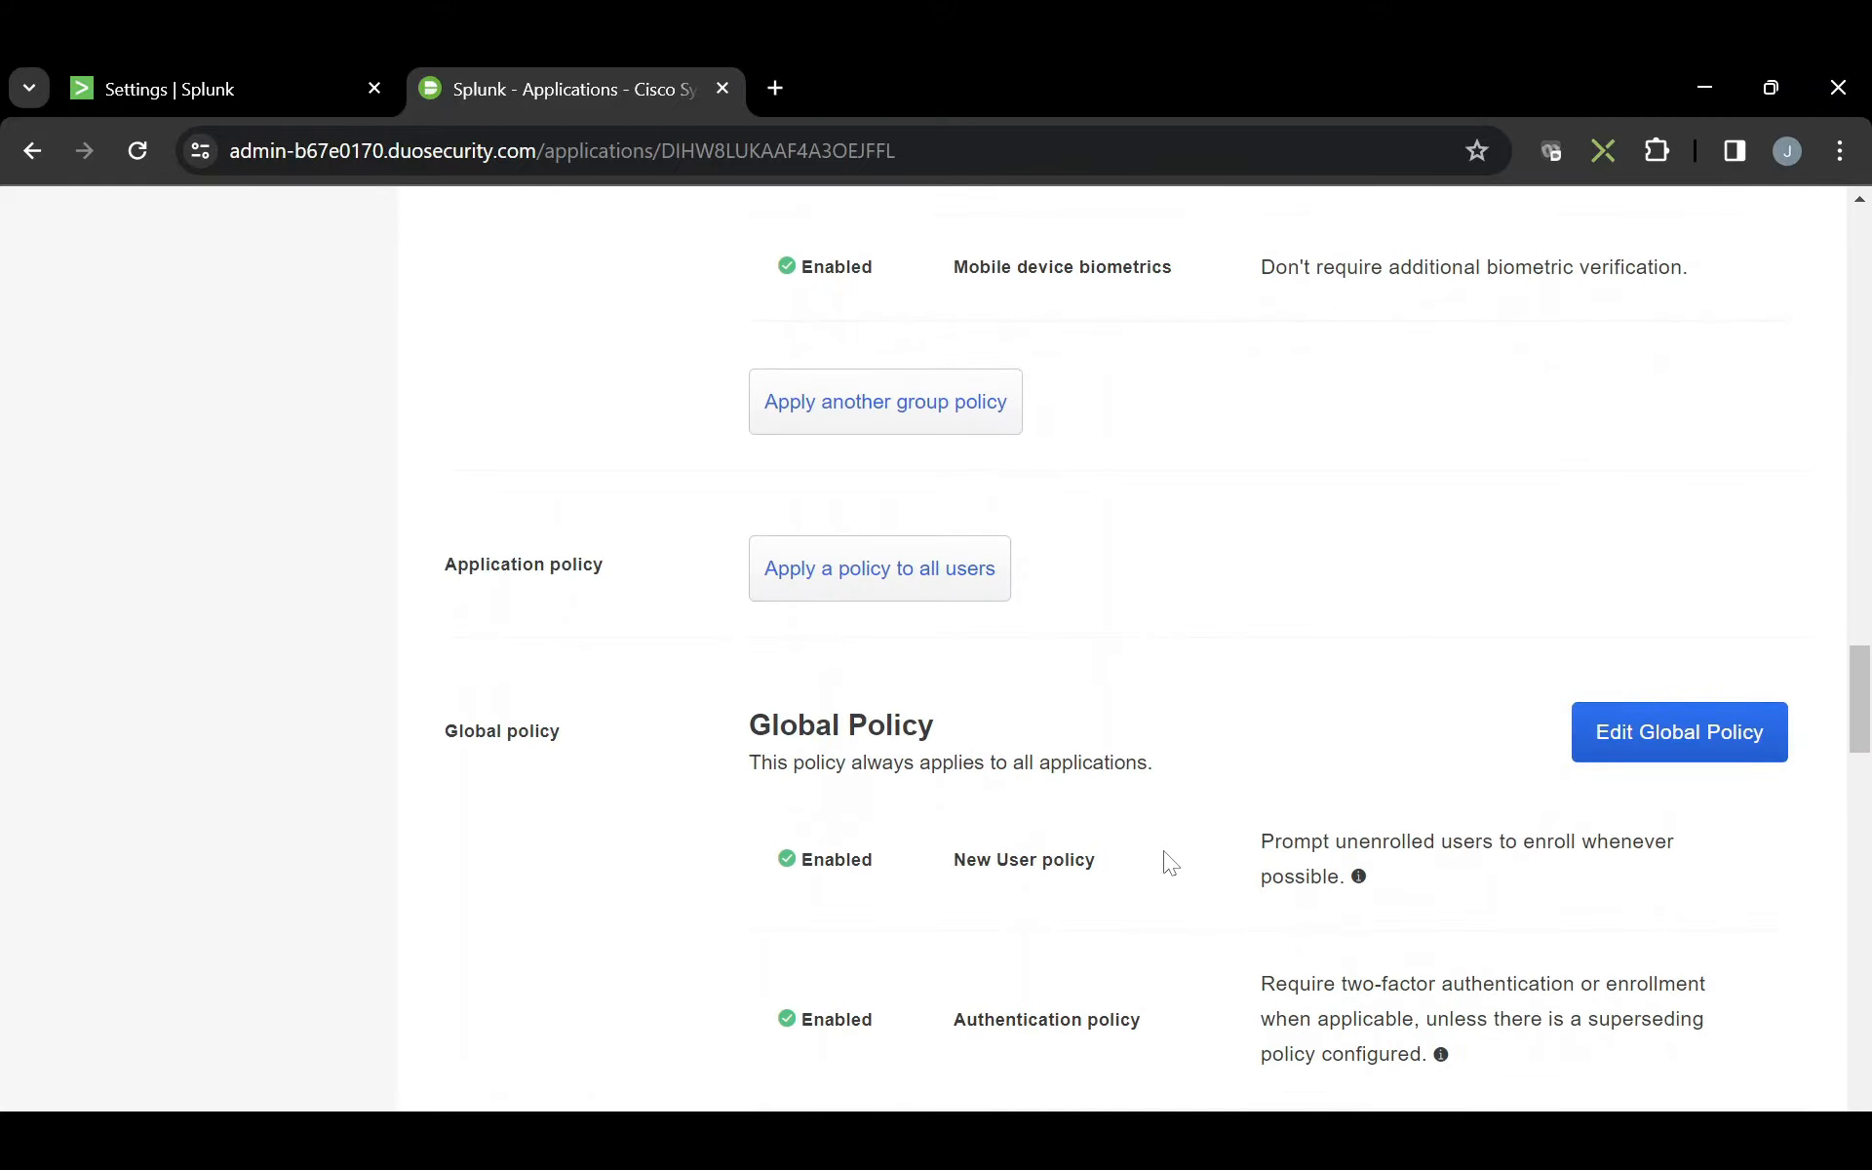
pyautogui.scroll(-20, 1170, 863)
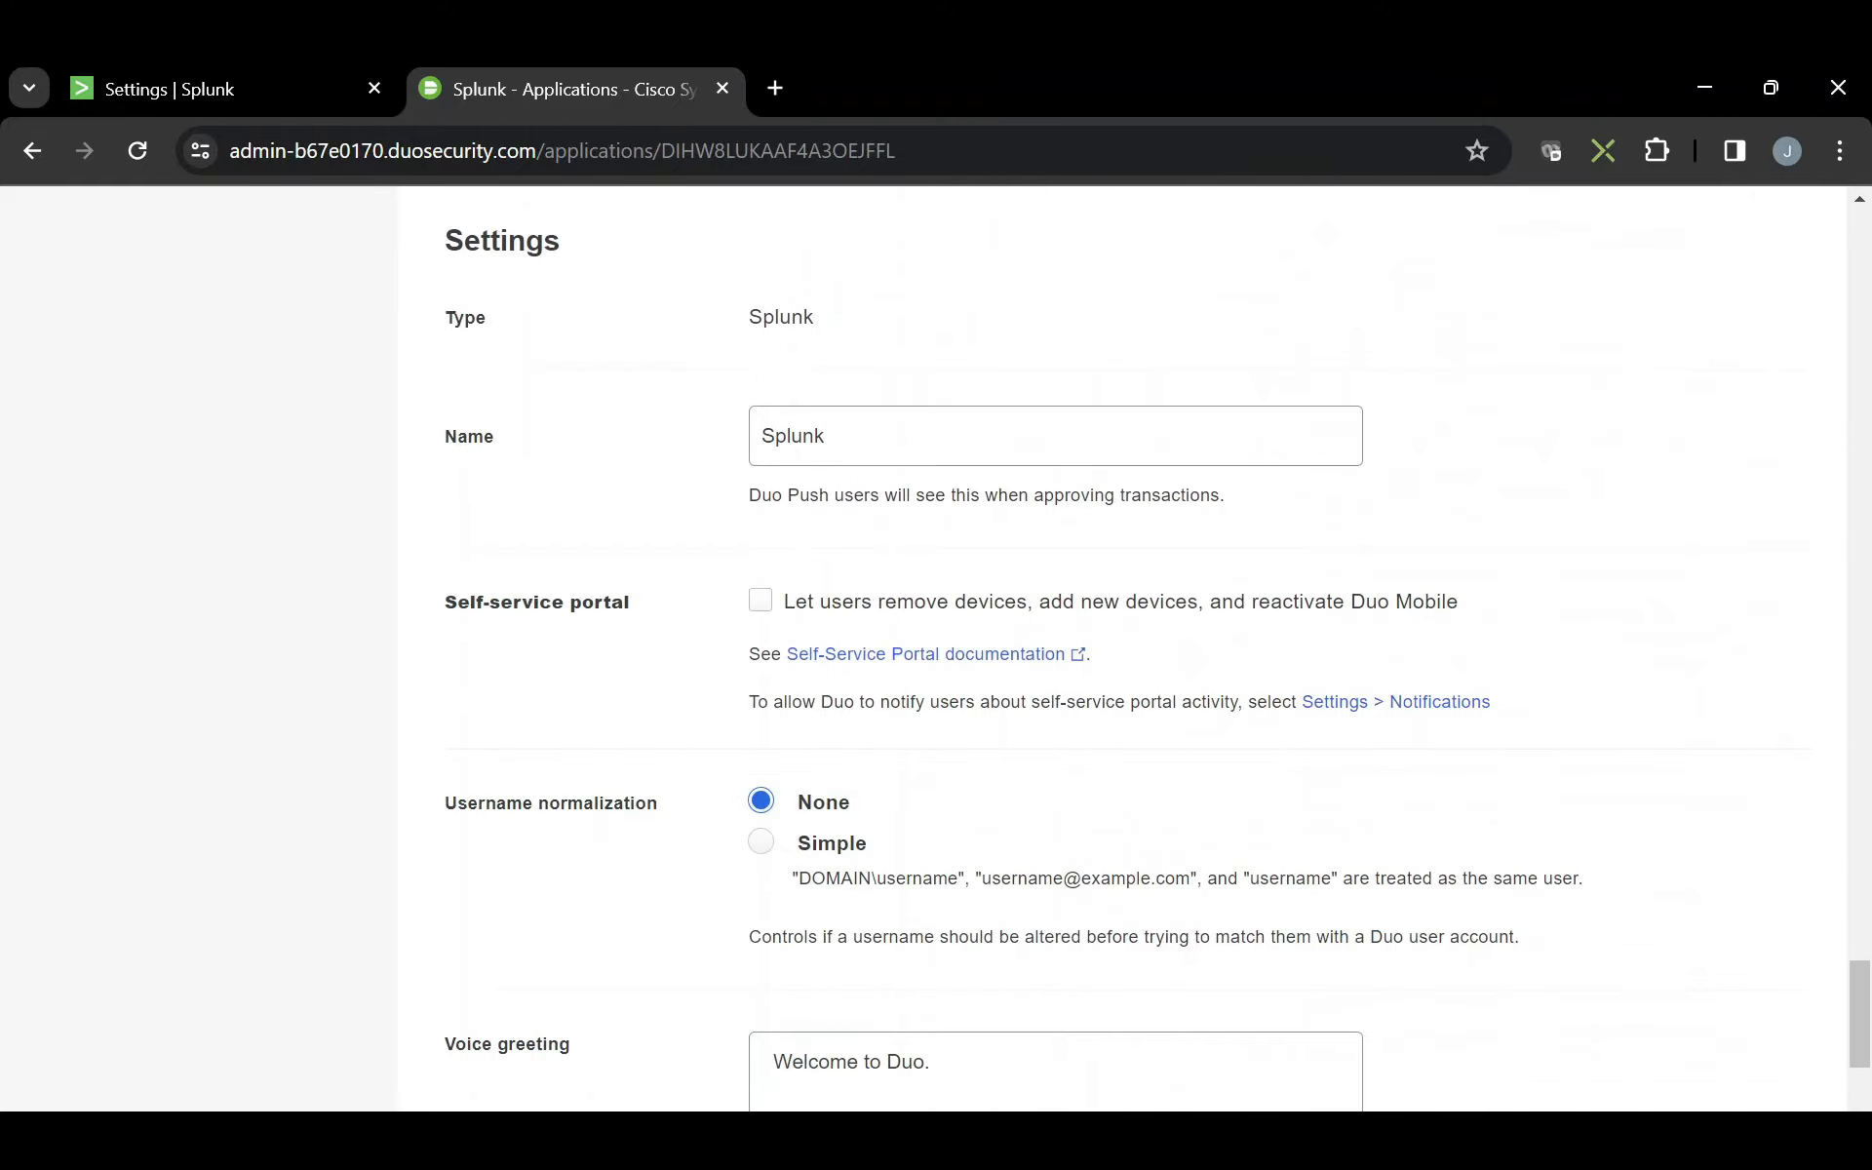
pyautogui.scroll(-10, 1167, 878)
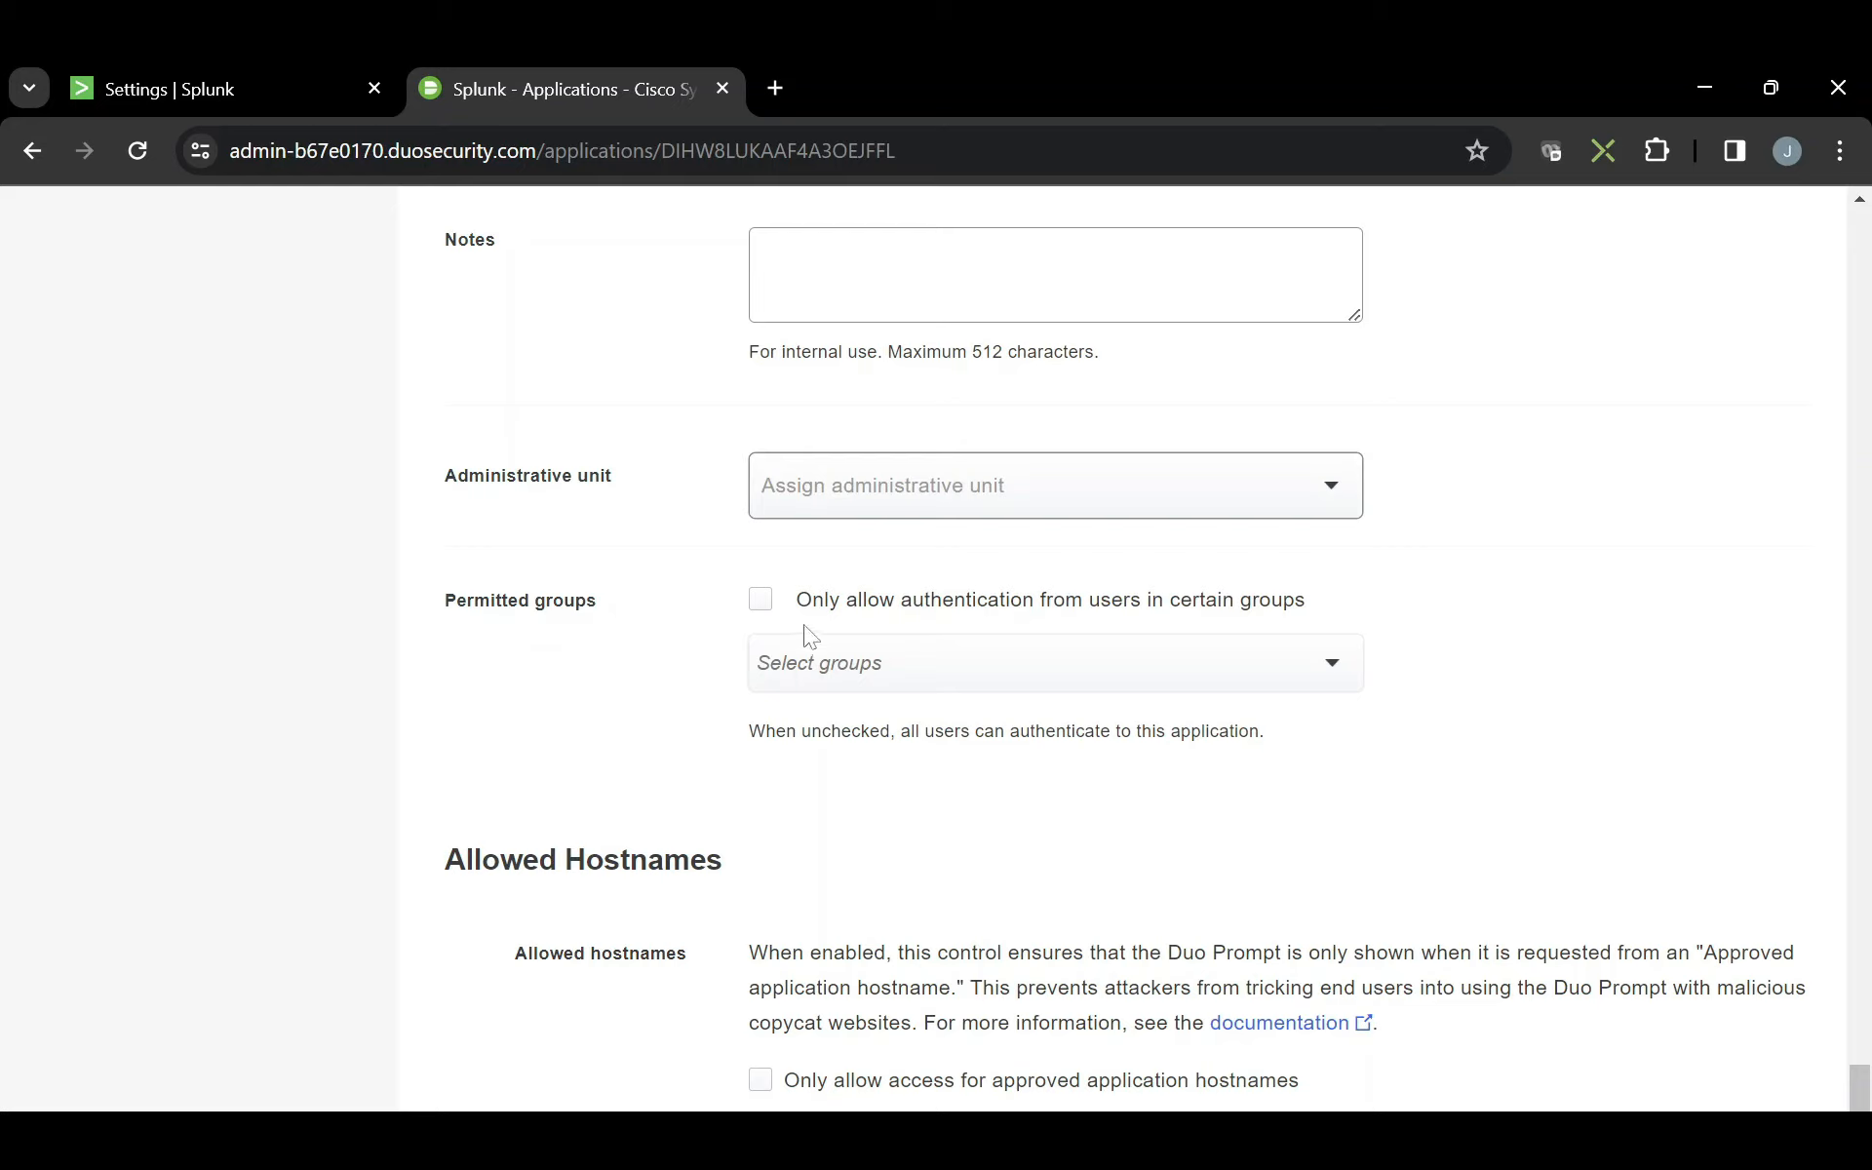
pyautogui.click(762, 599)
pyautogui.click(1034, 663)
pyautogui.click(839, 710)
pyautogui.scroll(-3, 683, 773)
pyautogui.click(782, 907)
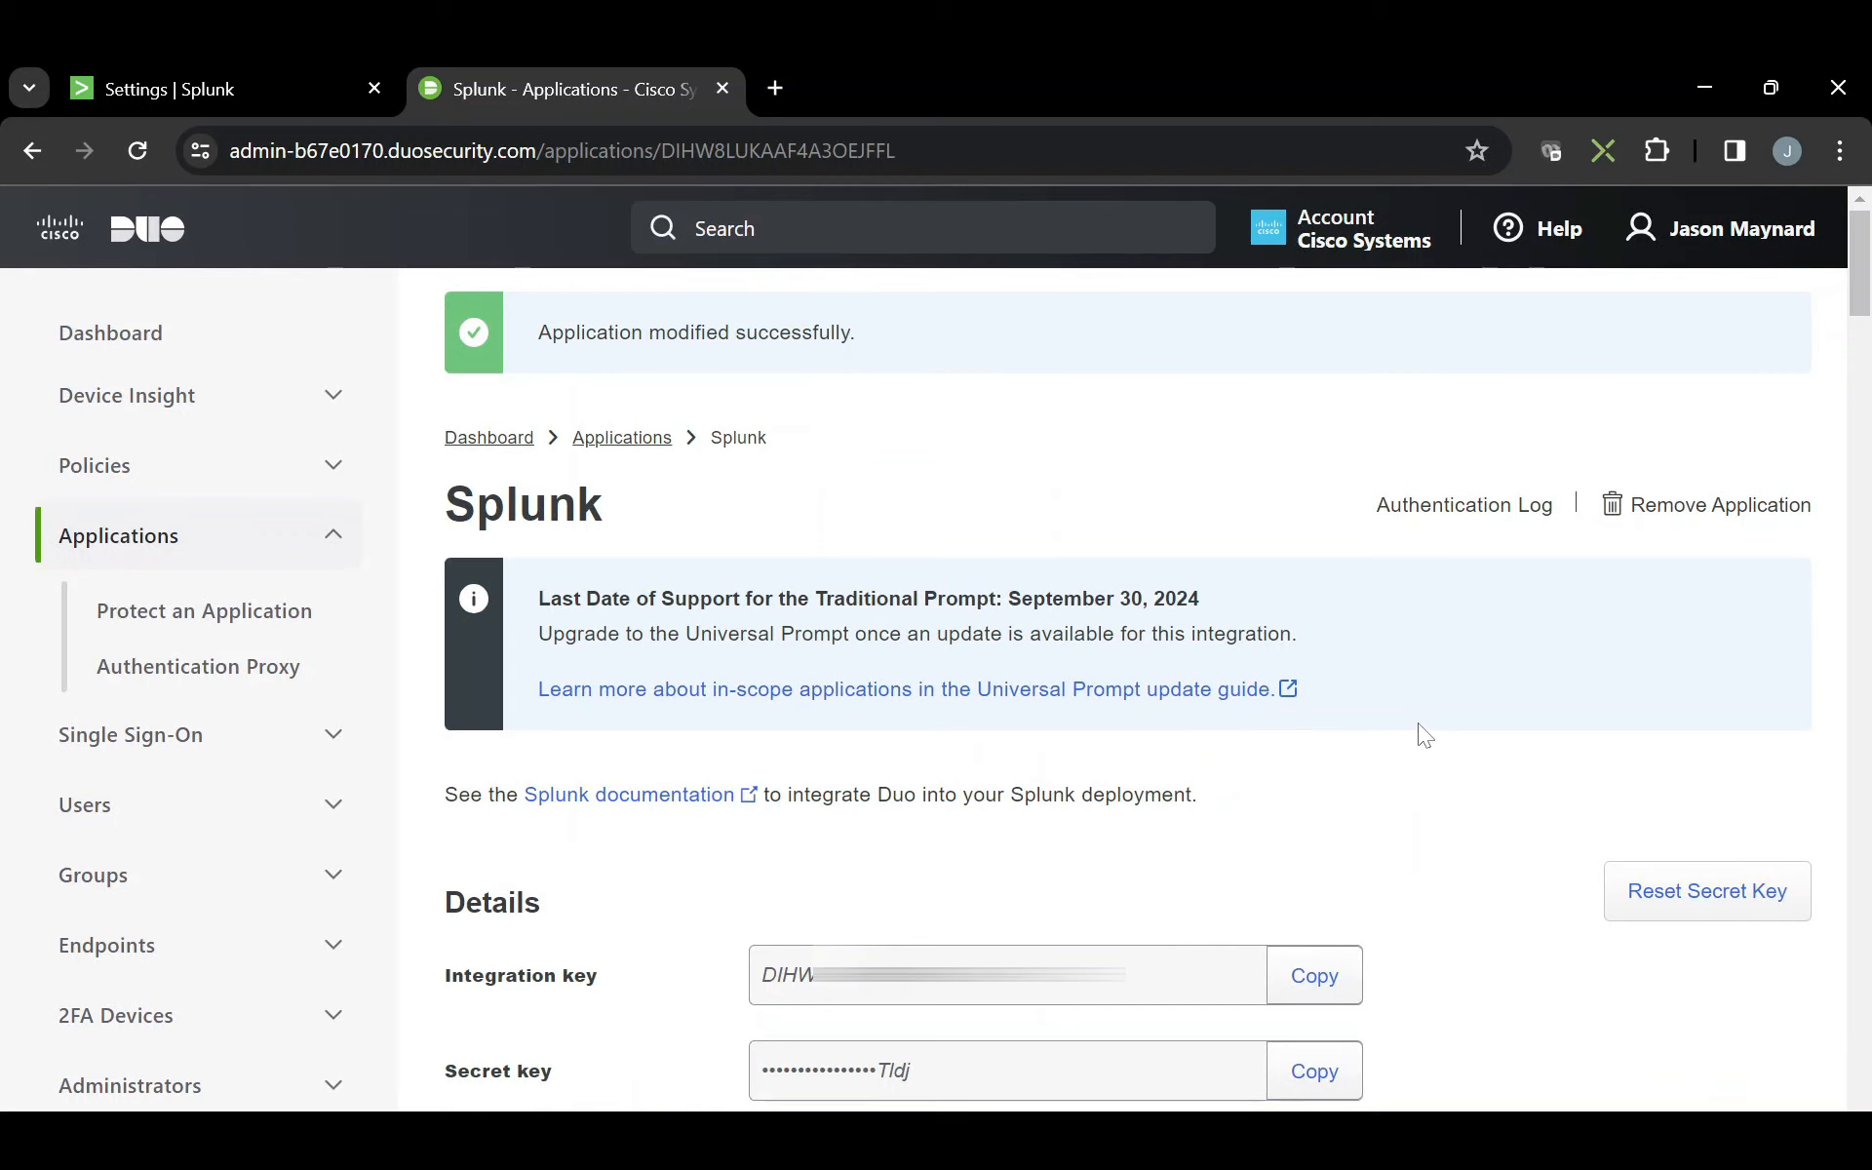
pyautogui.click(147, 349)
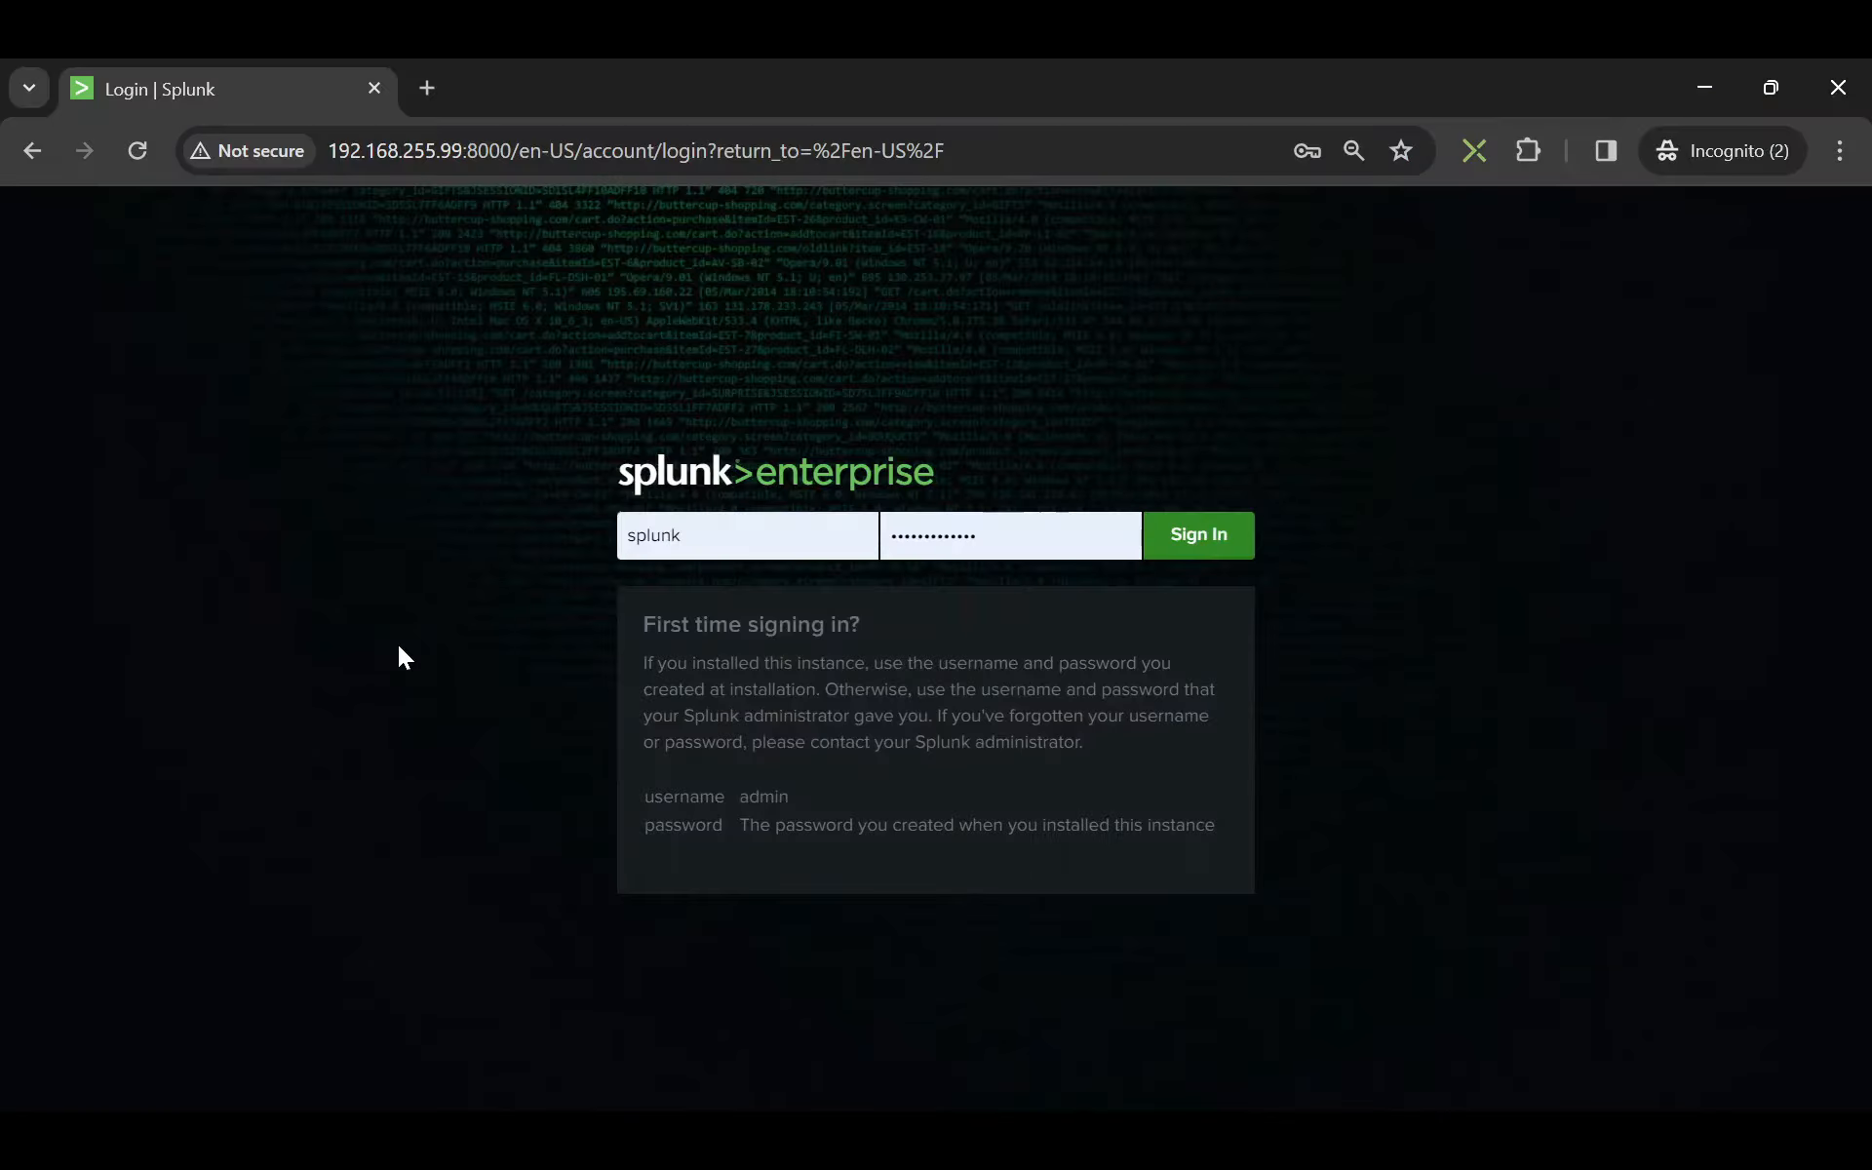
# - Log in to Splunk, start Duo setup with a mobile phone, and enter and confirm the phone number
pyautogui.press('Return')
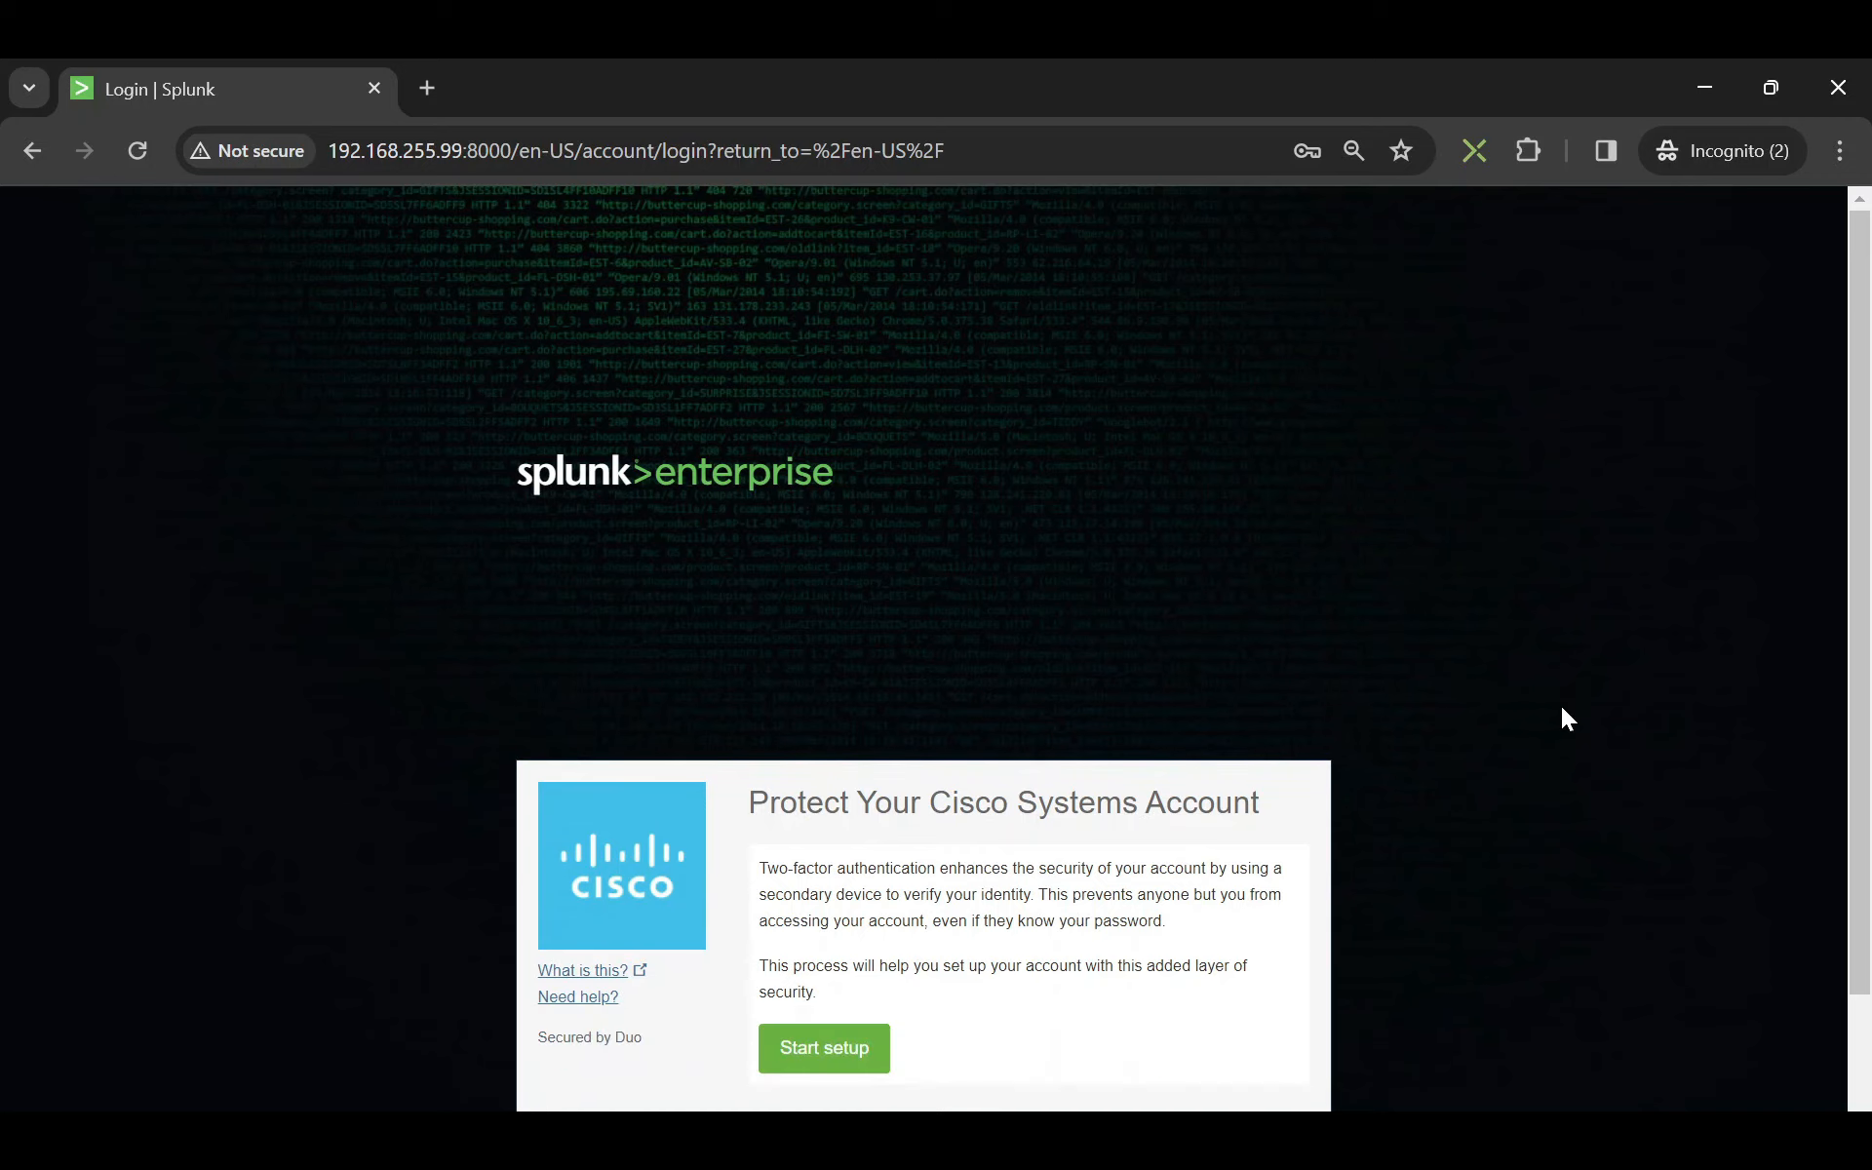
pyautogui.scroll(-3, 1560, 718)
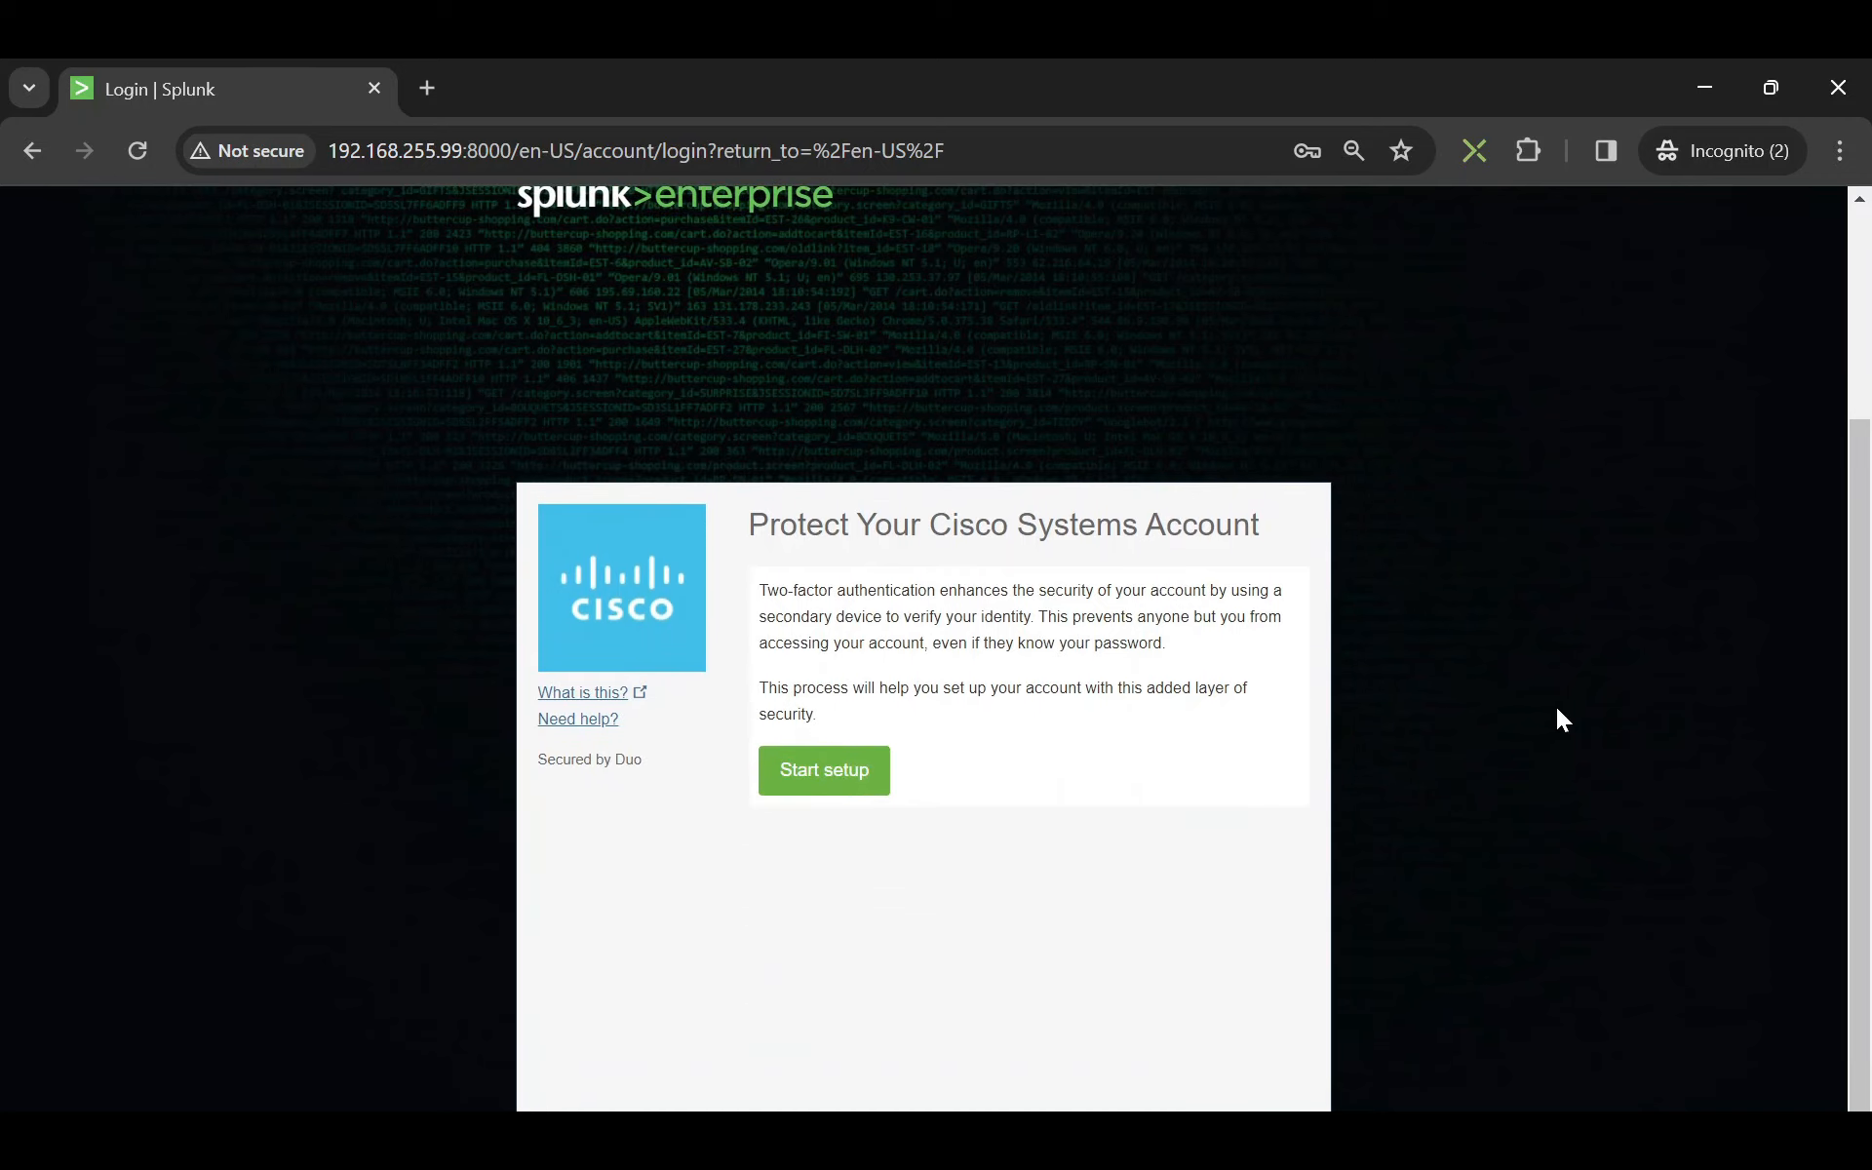
pyautogui.click(837, 772)
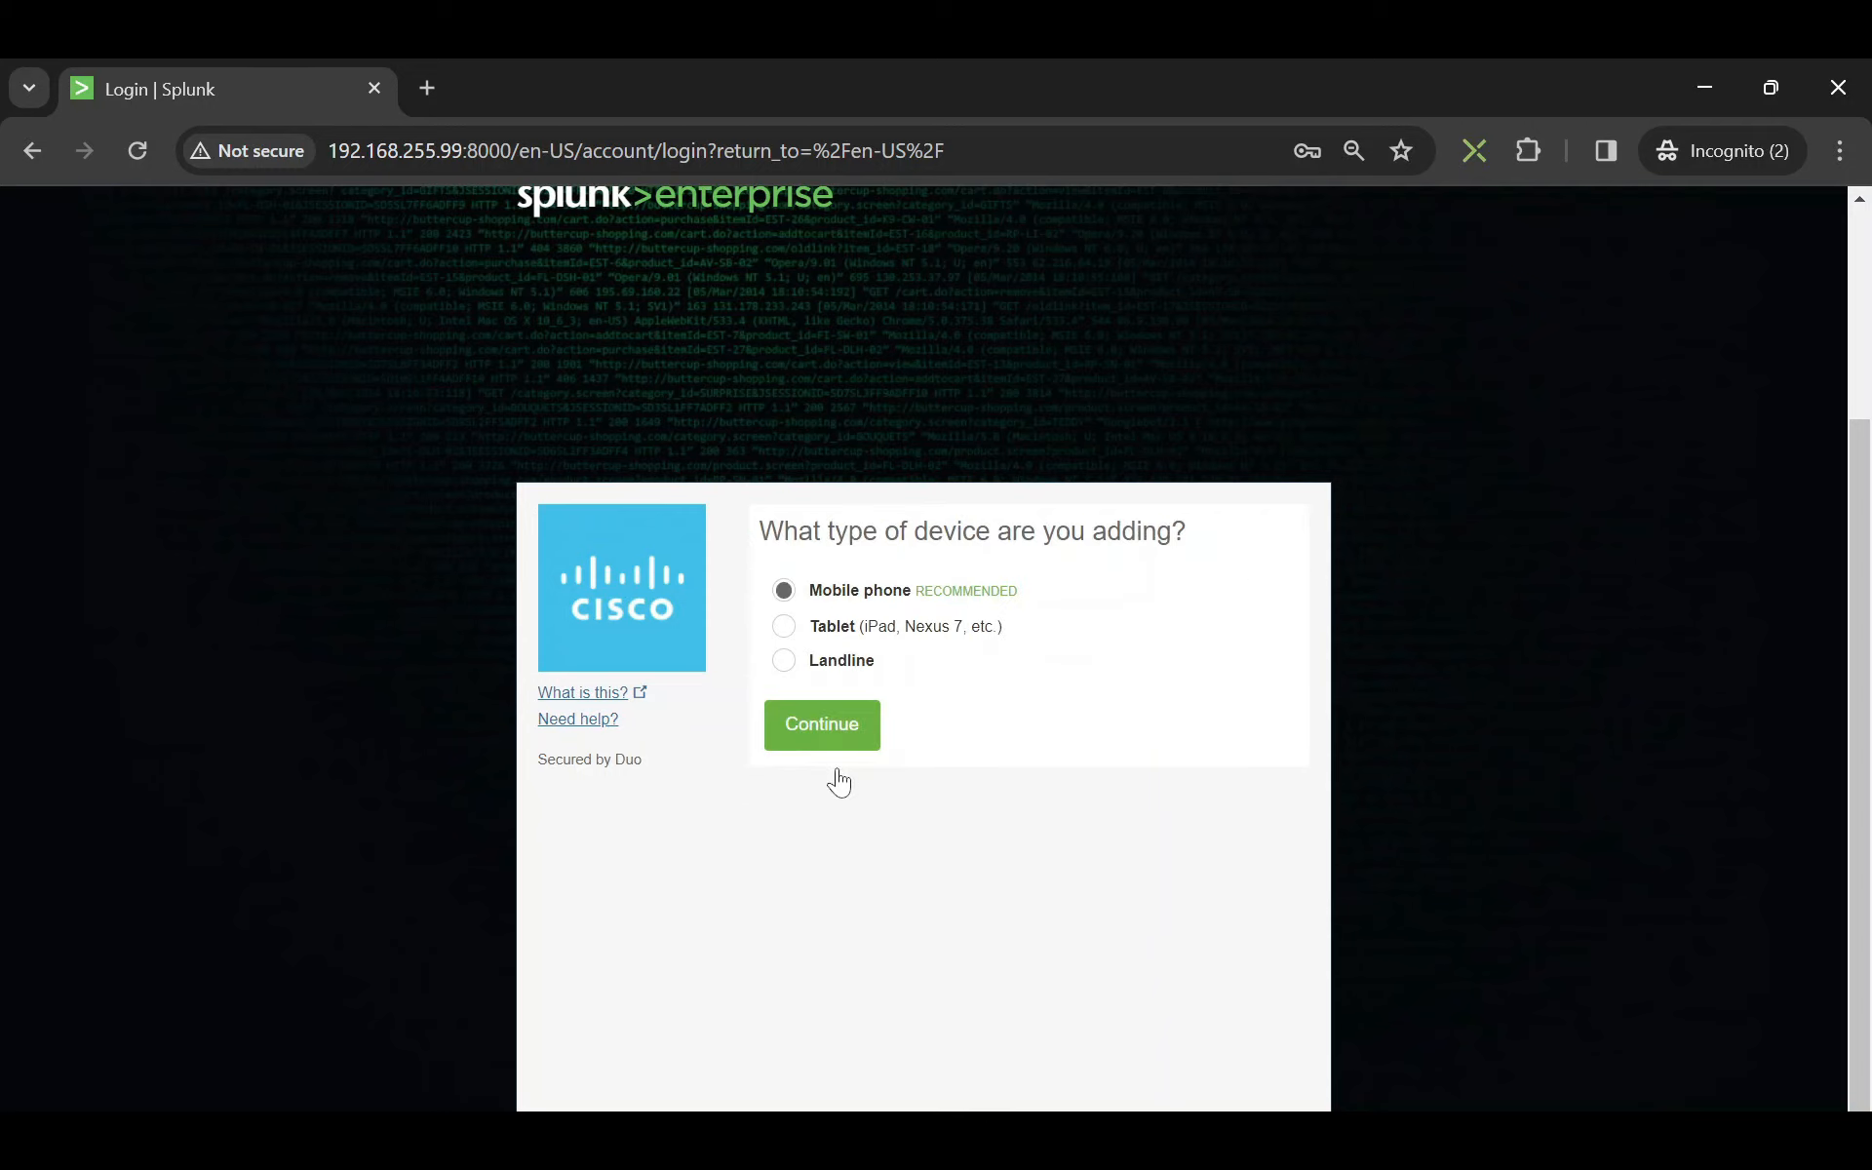
pyautogui.click(806, 726)
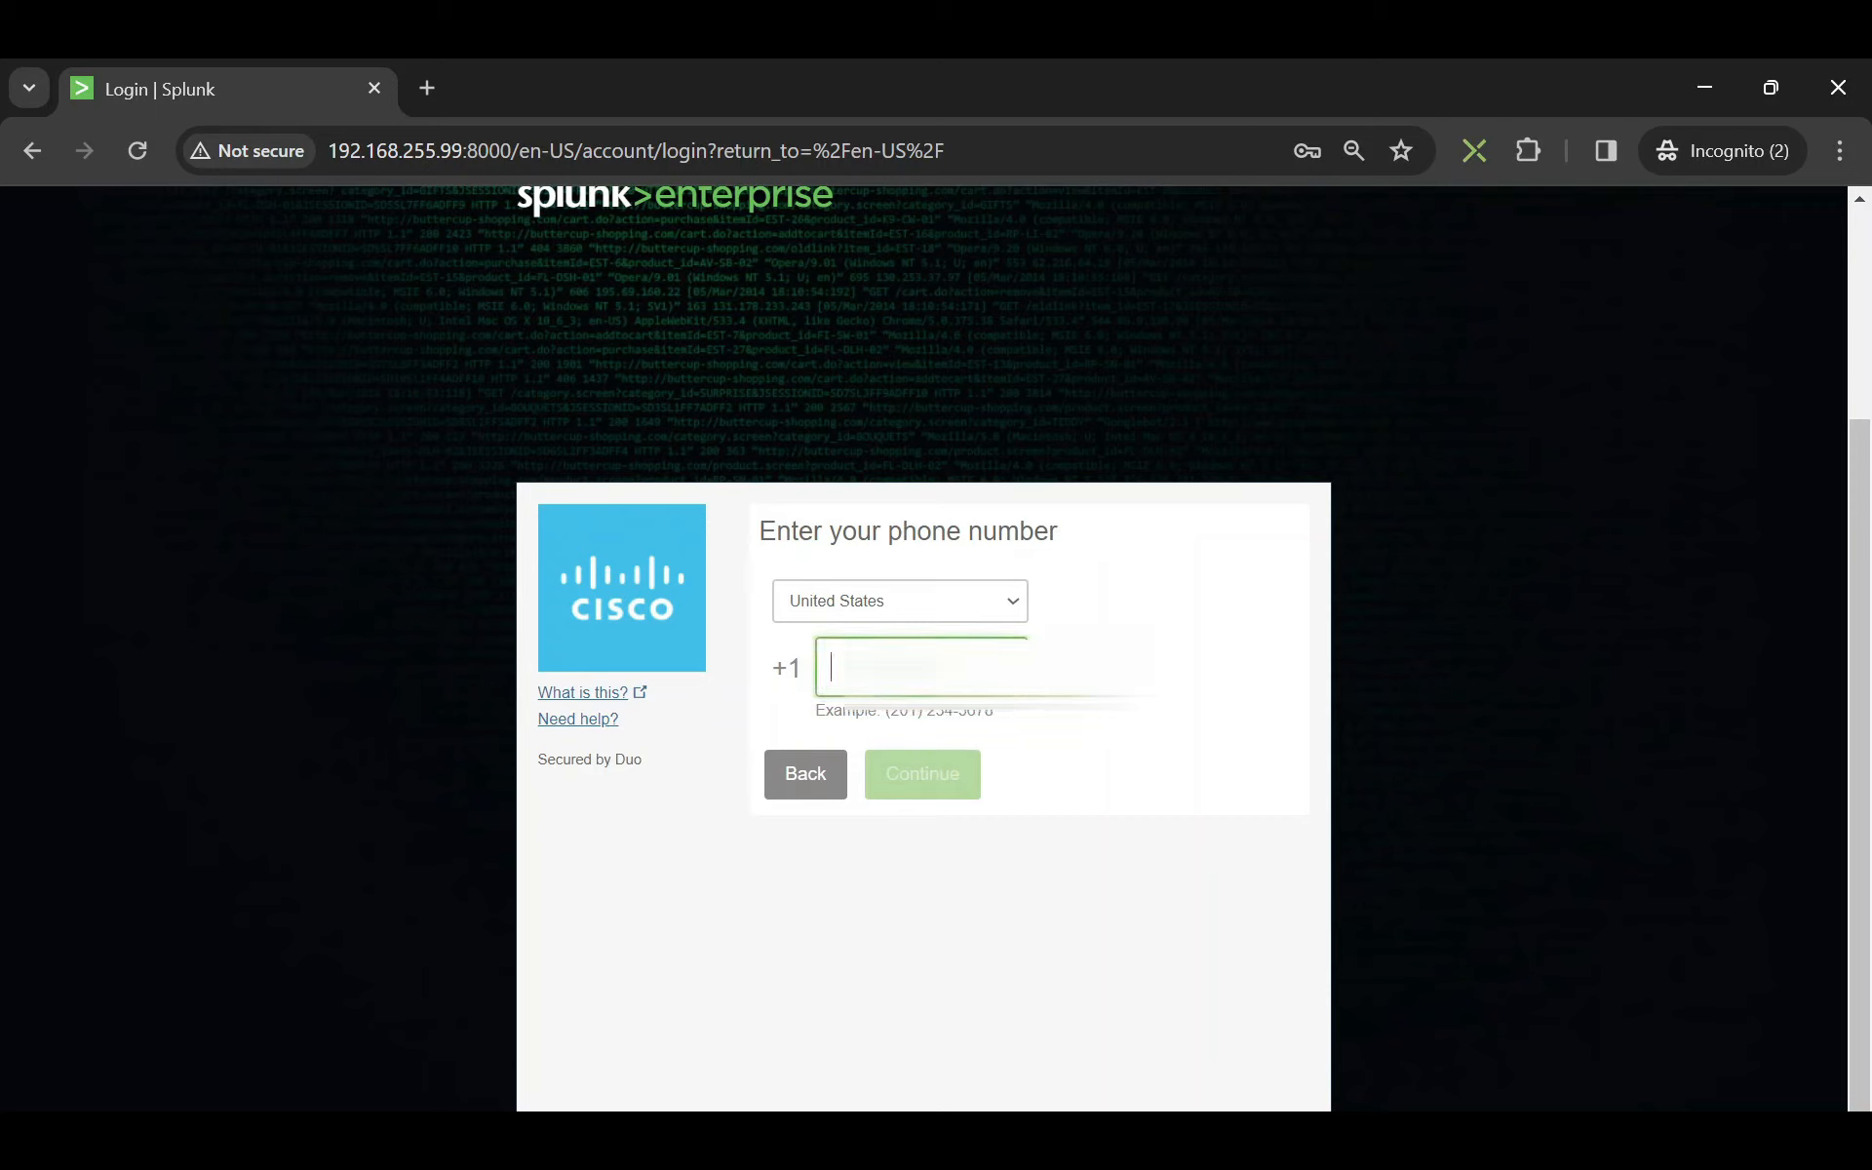
pyautogui.write('4')
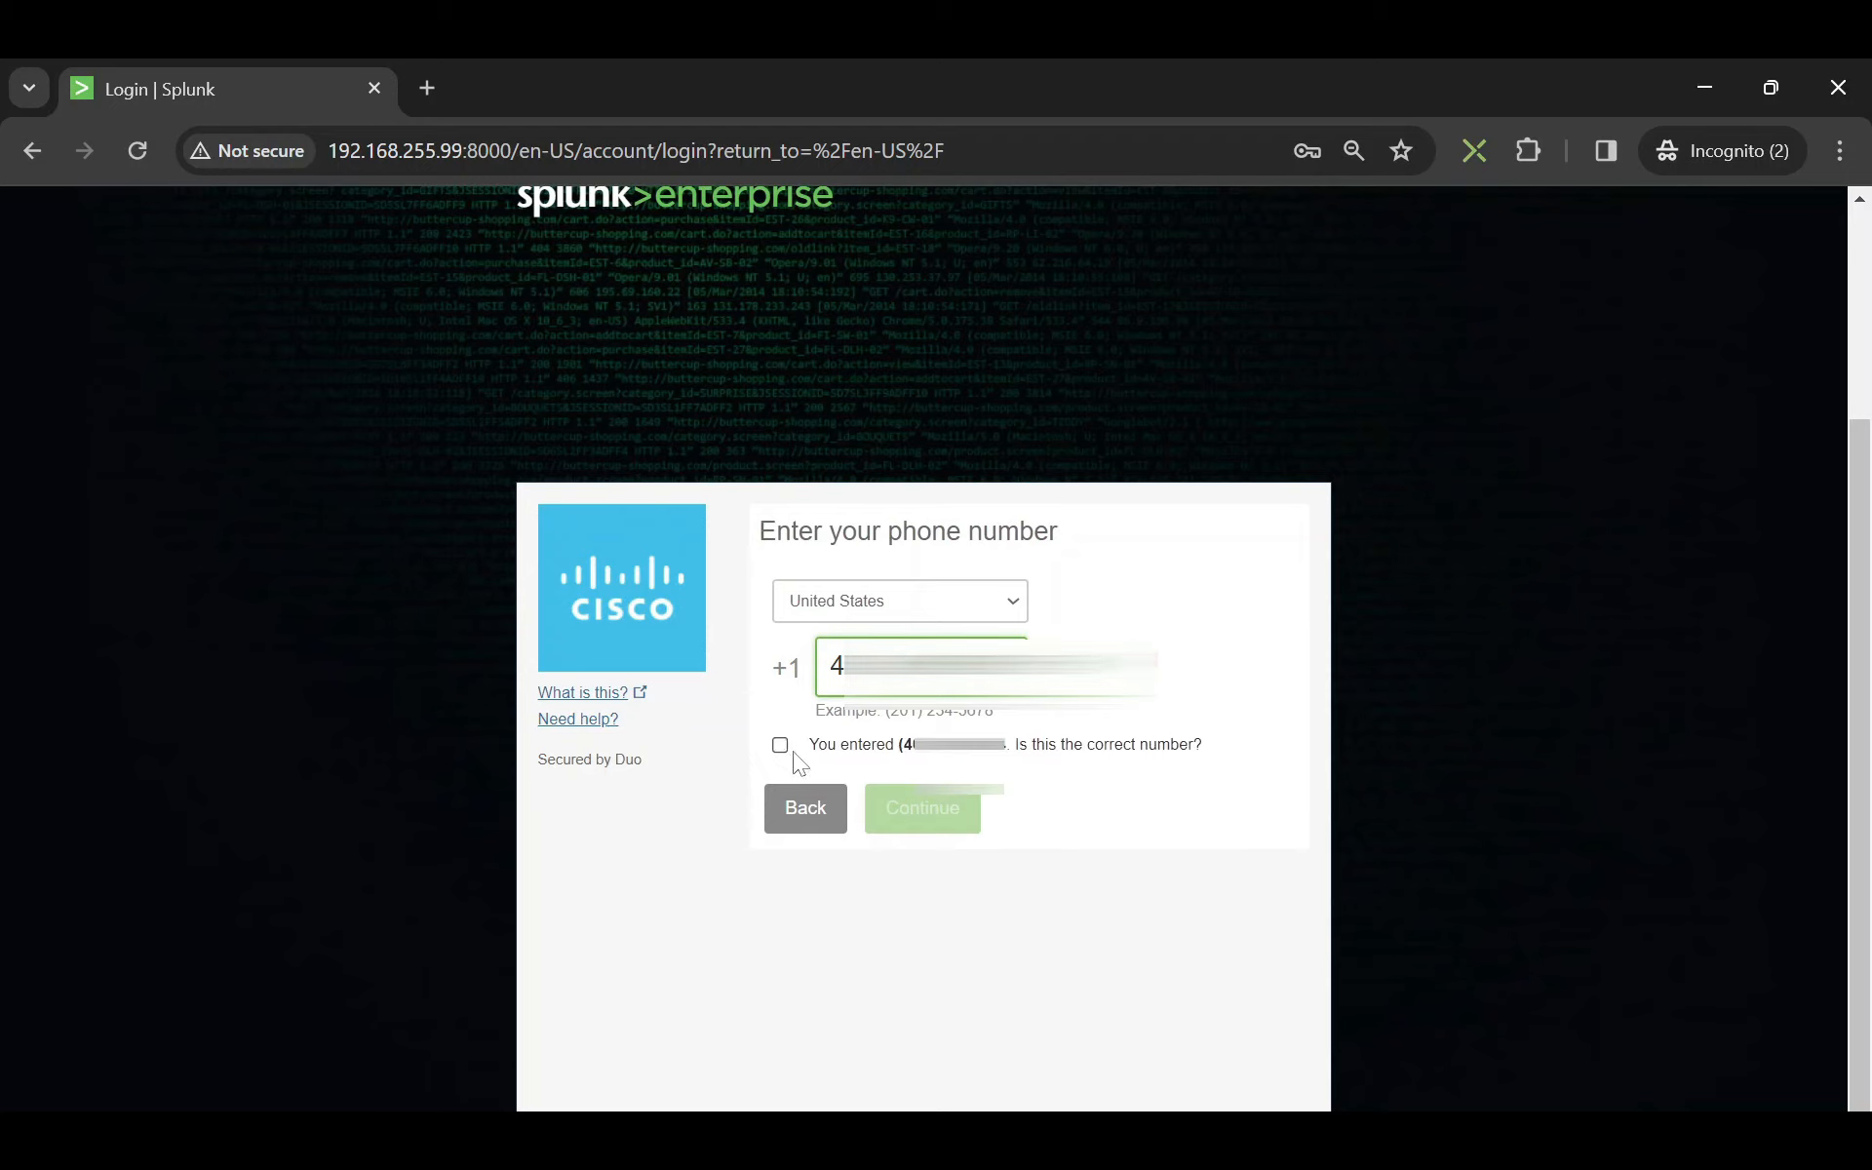
pyautogui.click(780, 744)
# - Verify phone ownership by entering the texted verification code, then continue to device settings
pyautogui.click(908, 815)
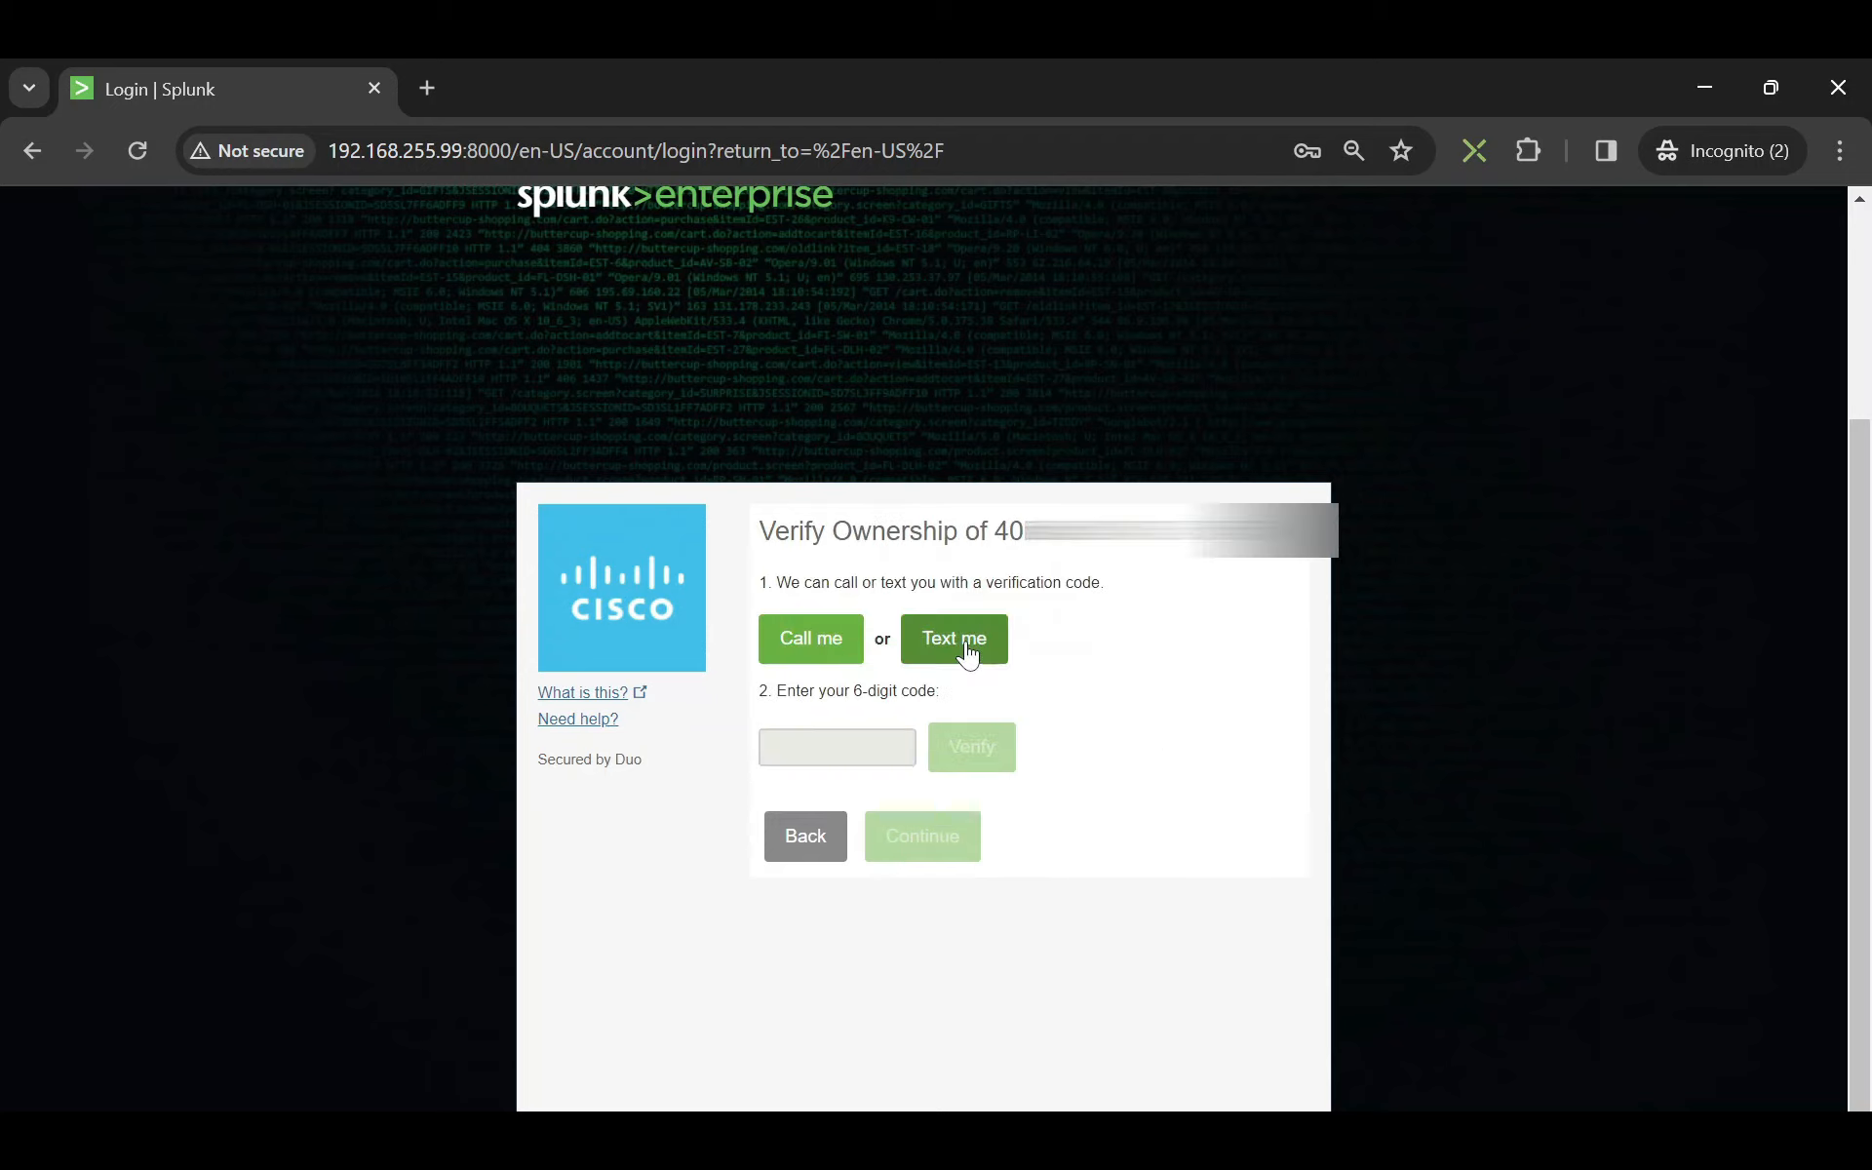
pyautogui.click(968, 652)
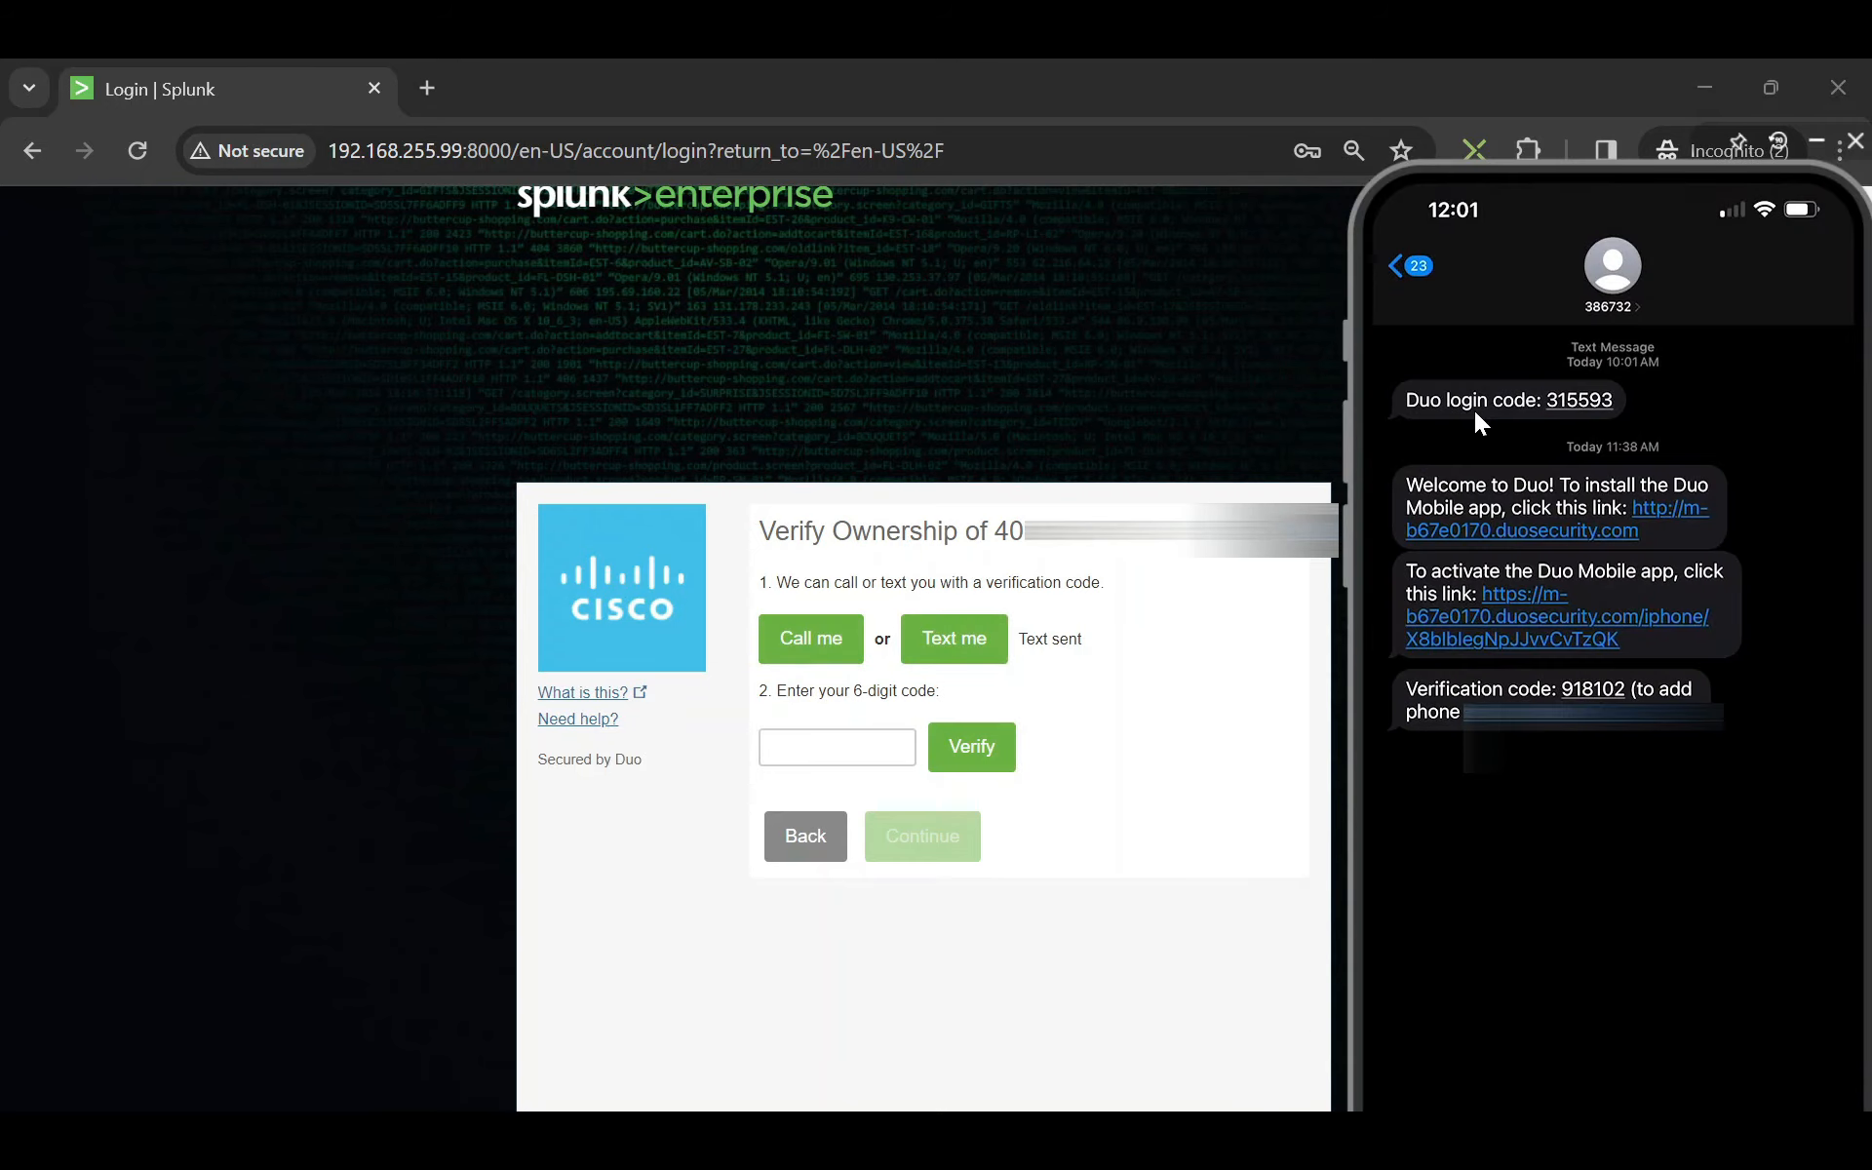
pyautogui.click(836, 747)
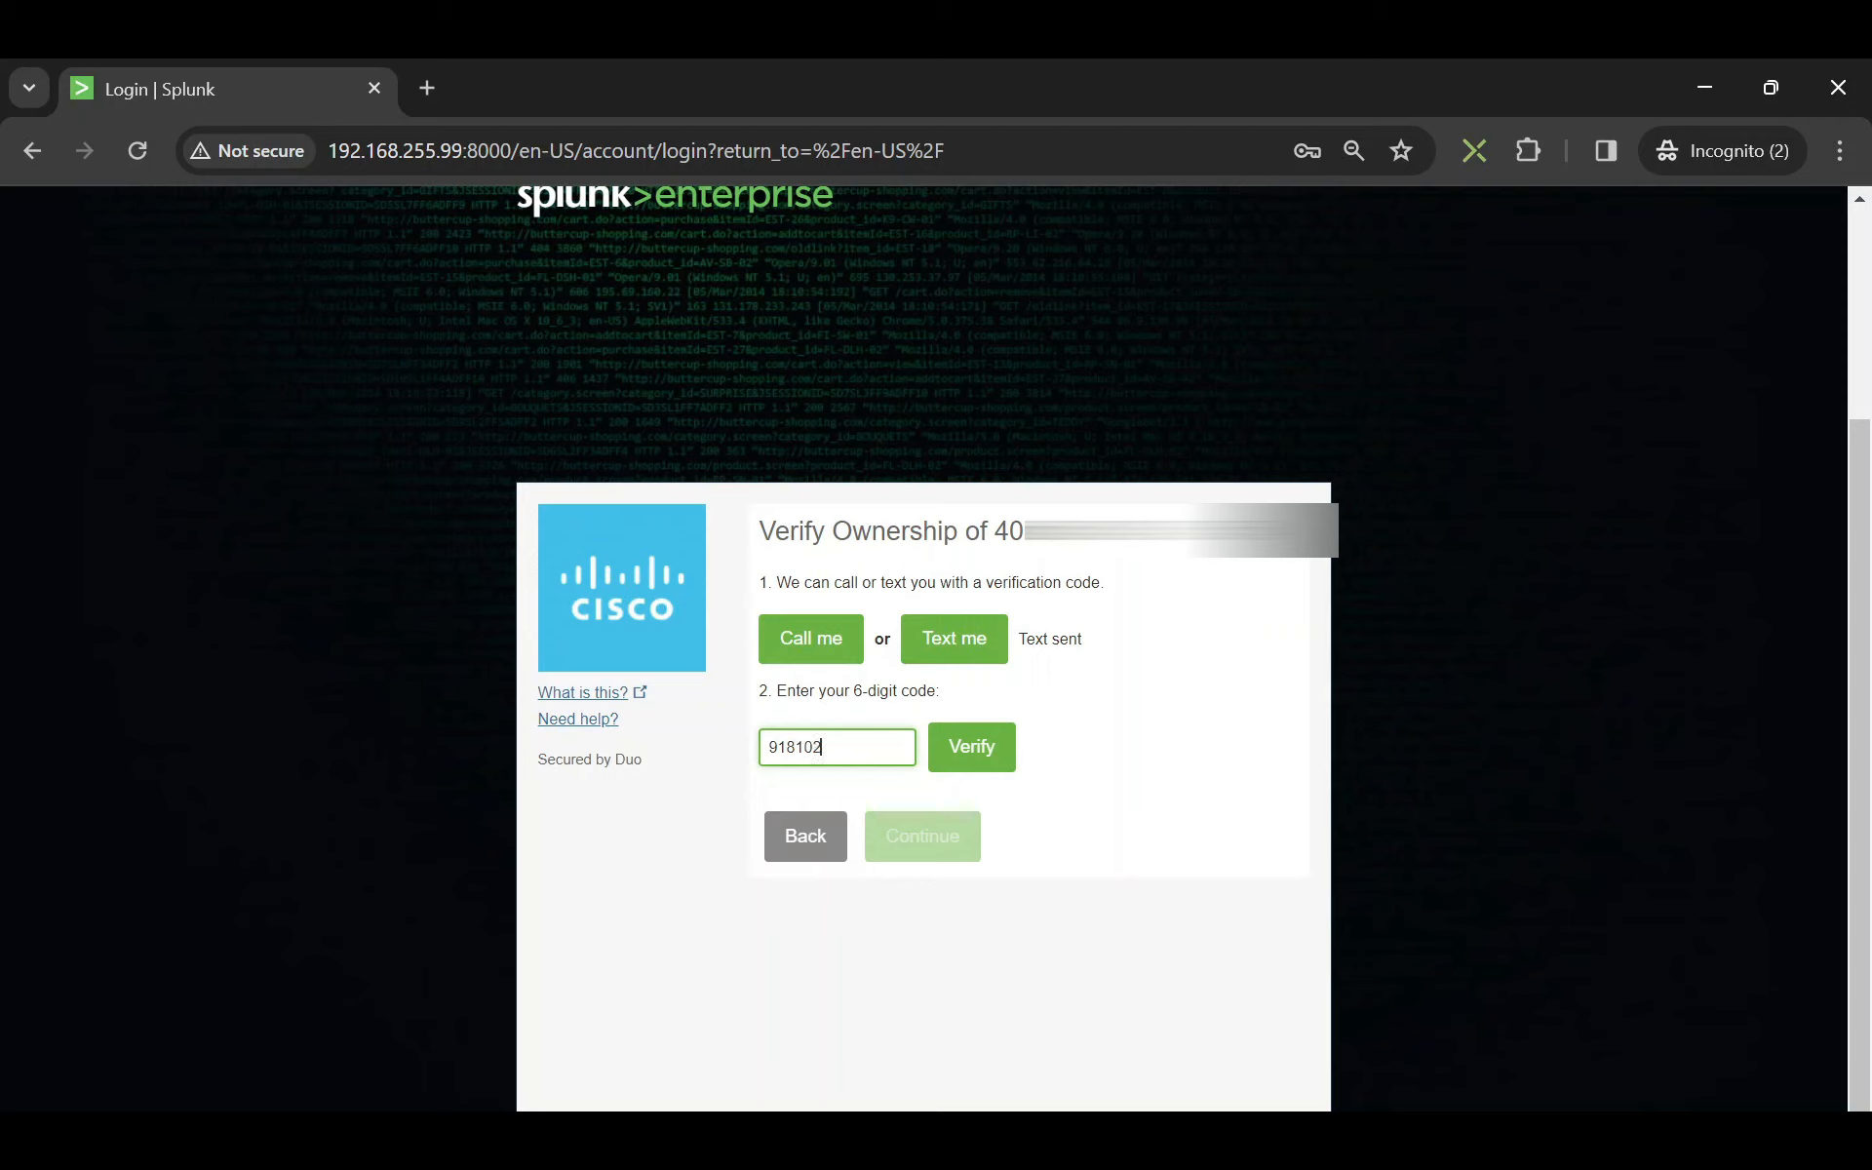
pyautogui.click(978, 758)
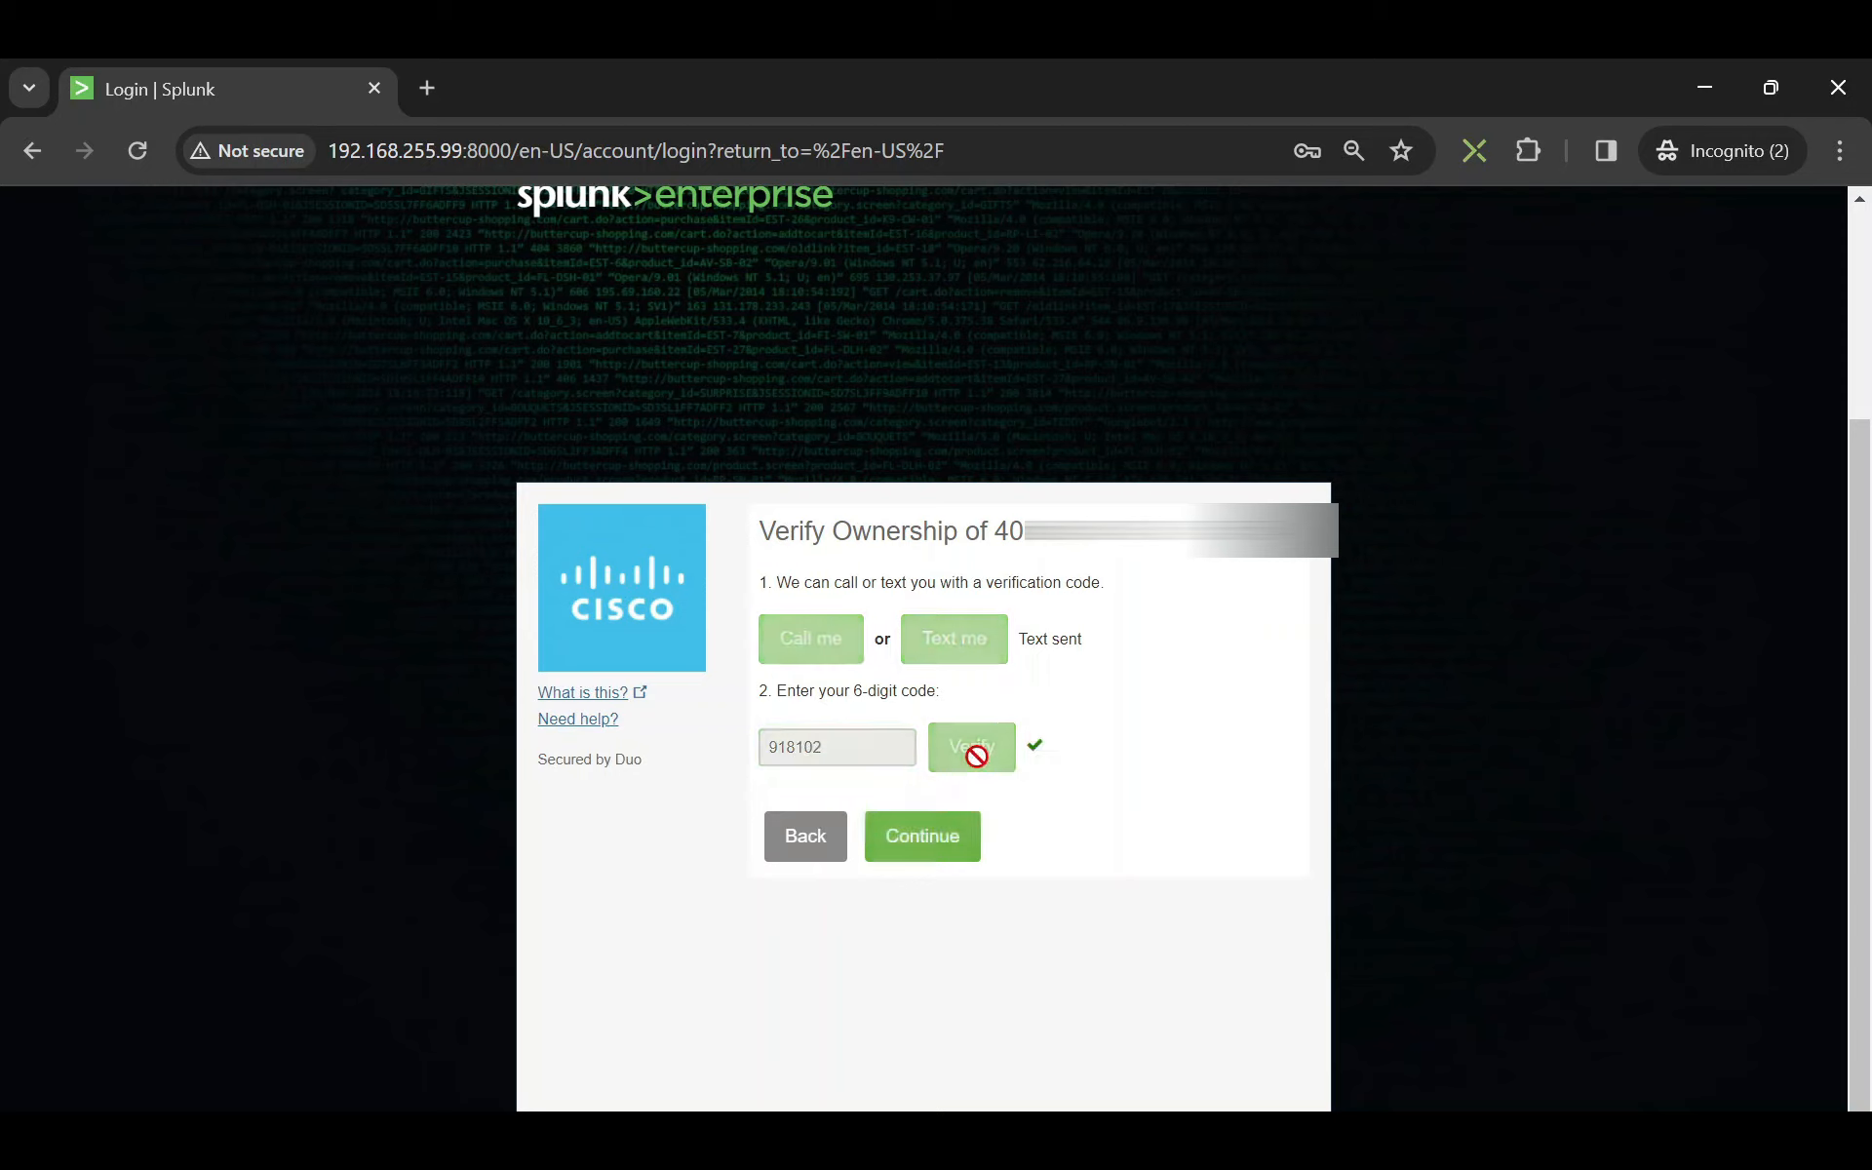
pyautogui.click(922, 844)
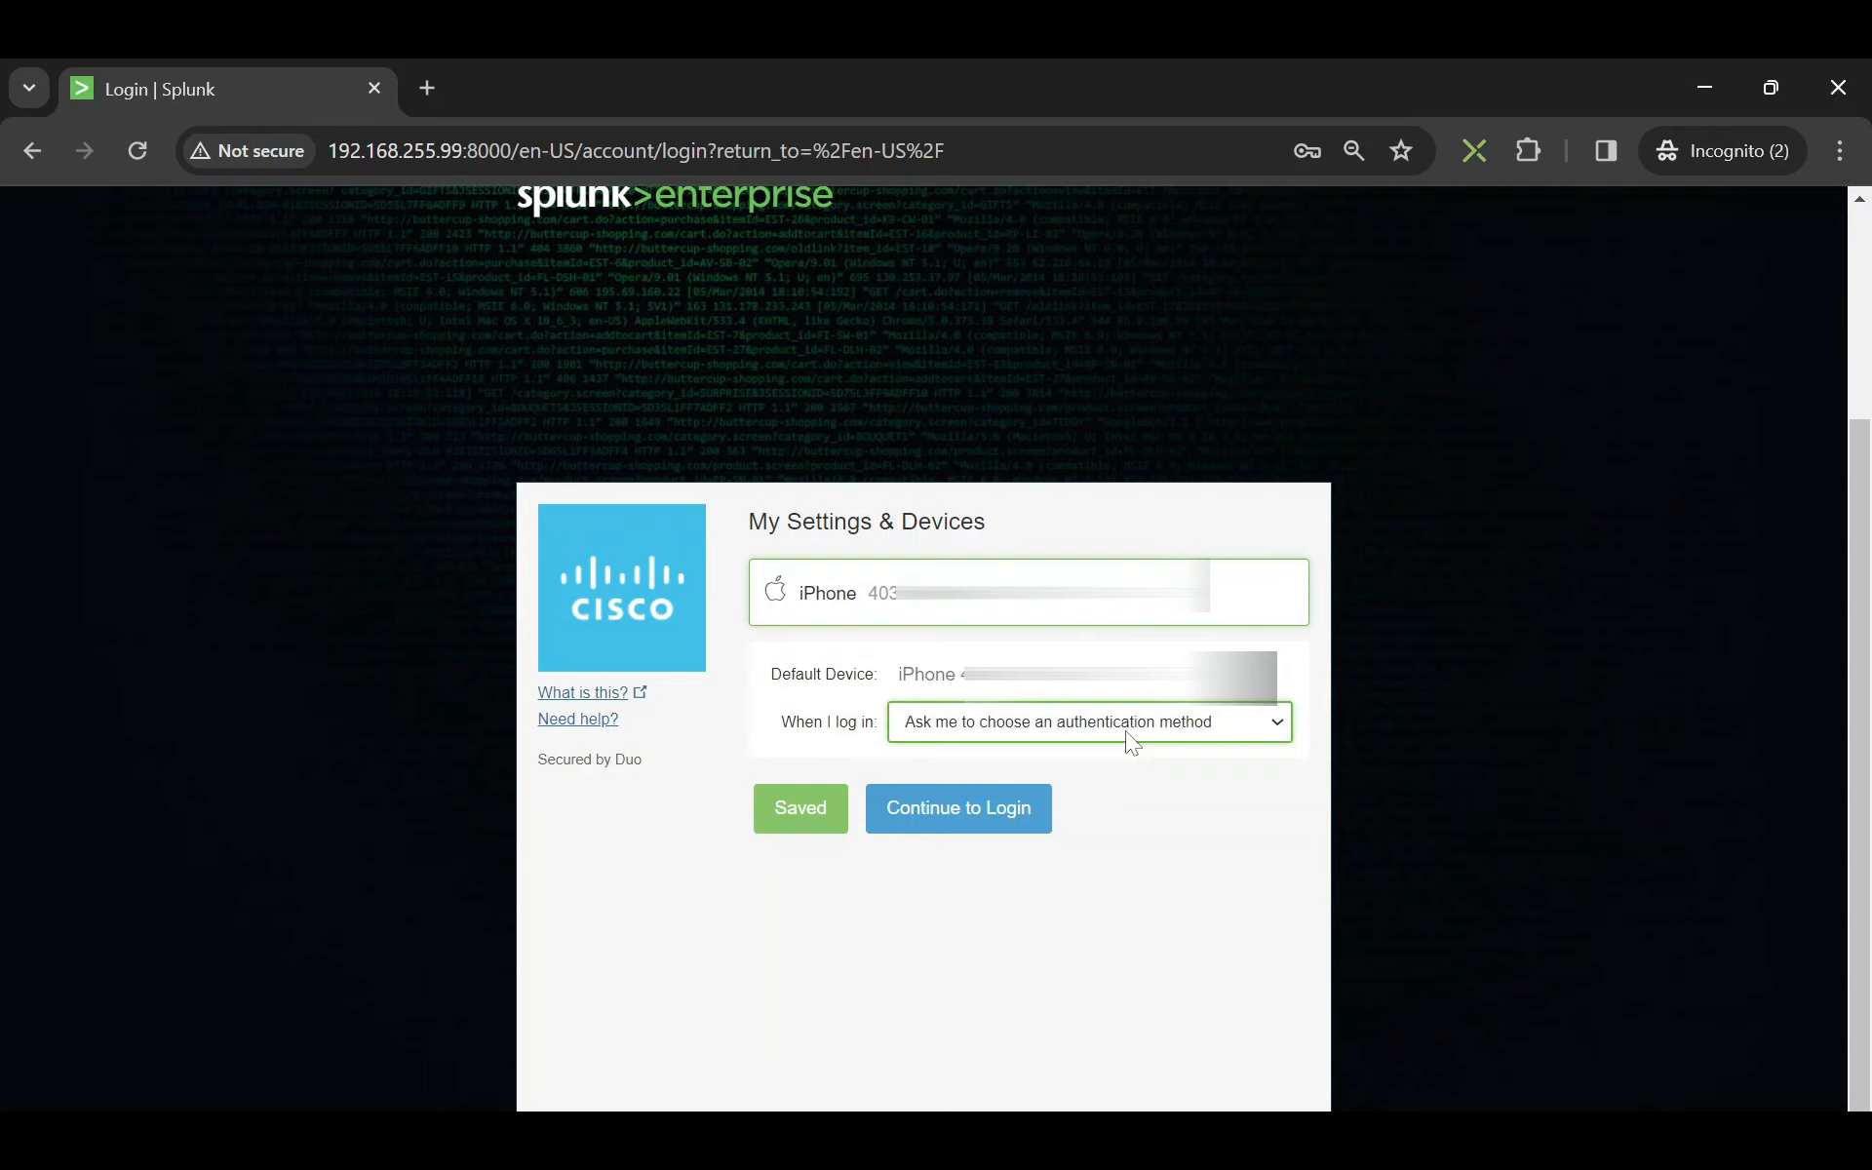
# - Set 'When I log in' to 'Automatically send this device a Duo Push'
pyautogui.click(1112, 732)
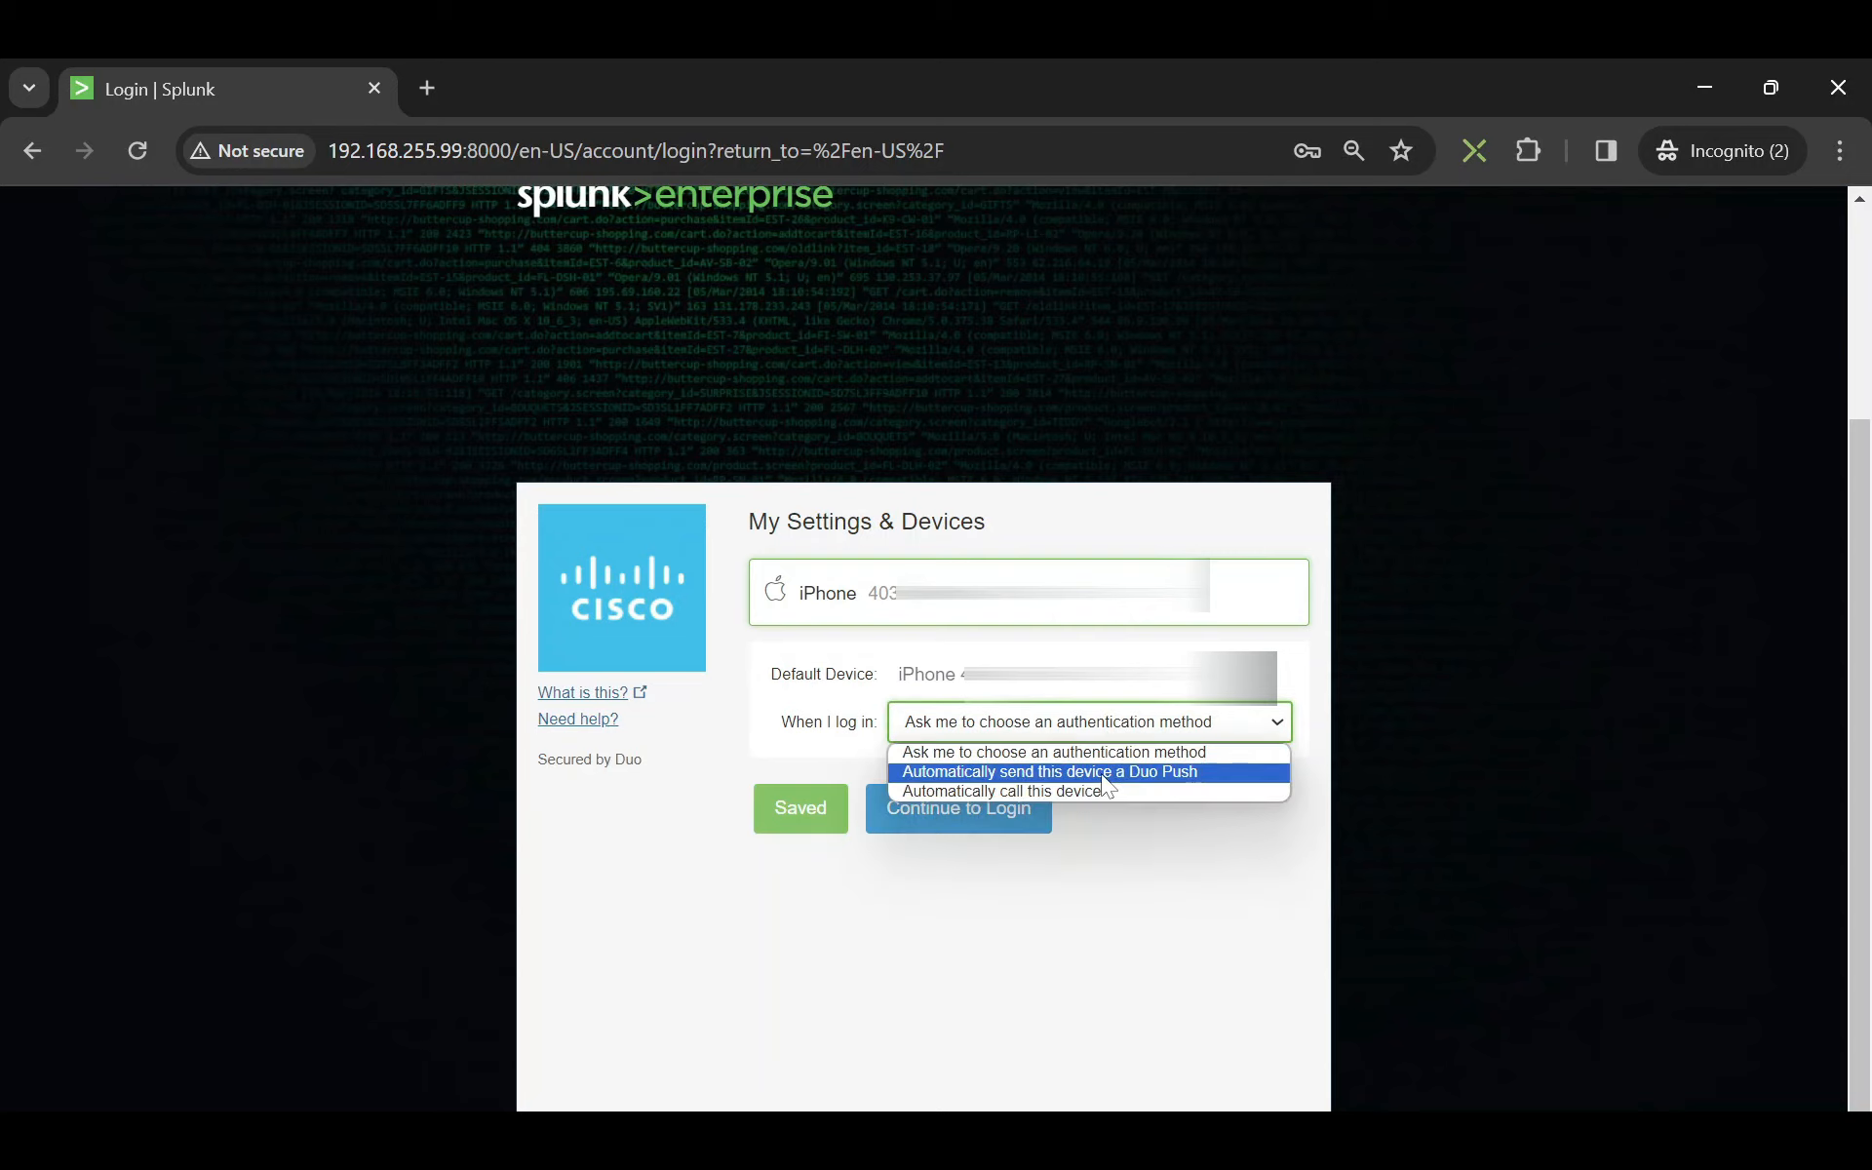
pyautogui.click(1106, 773)
pyautogui.click(958, 809)
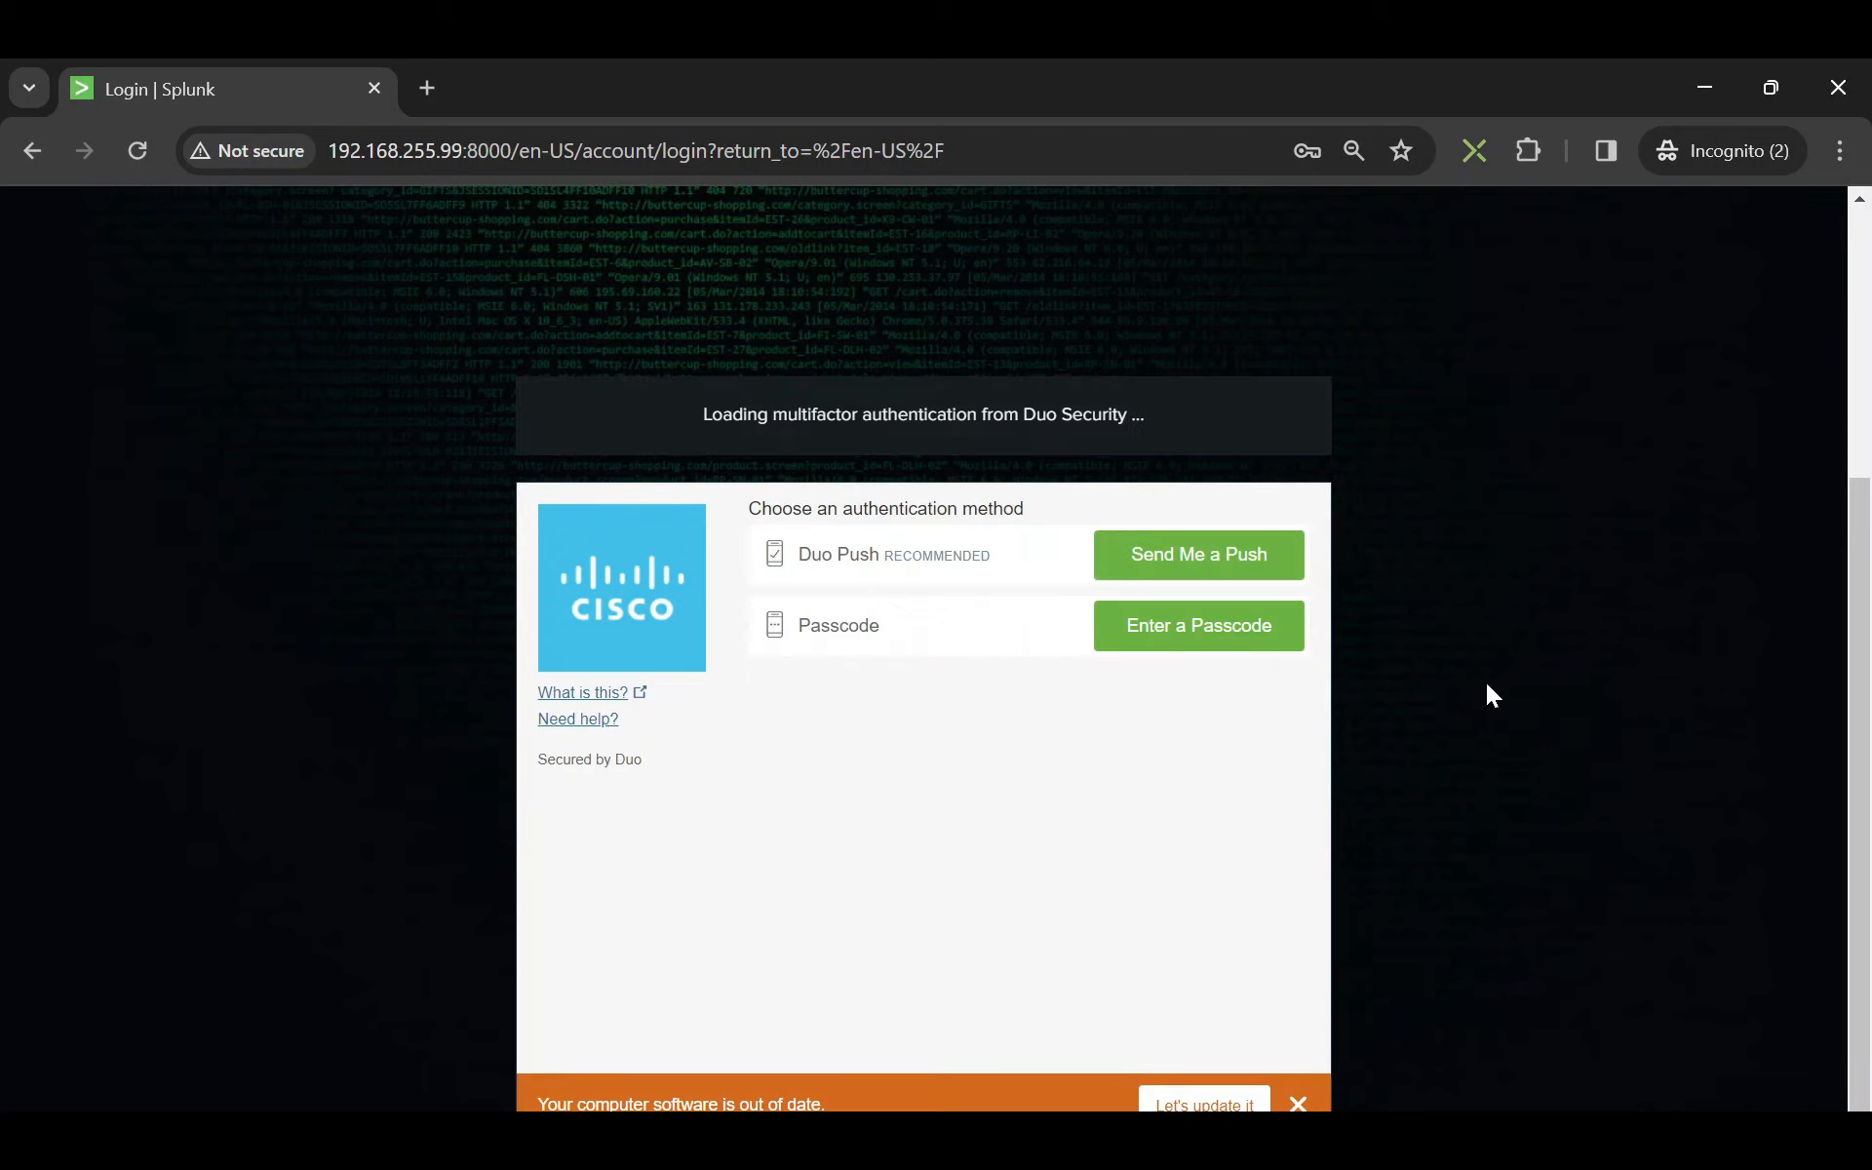
# - Sign in with an approved Duo Push, skip the browser notice, and open Search & Reporting
pyautogui.click(1202, 556)
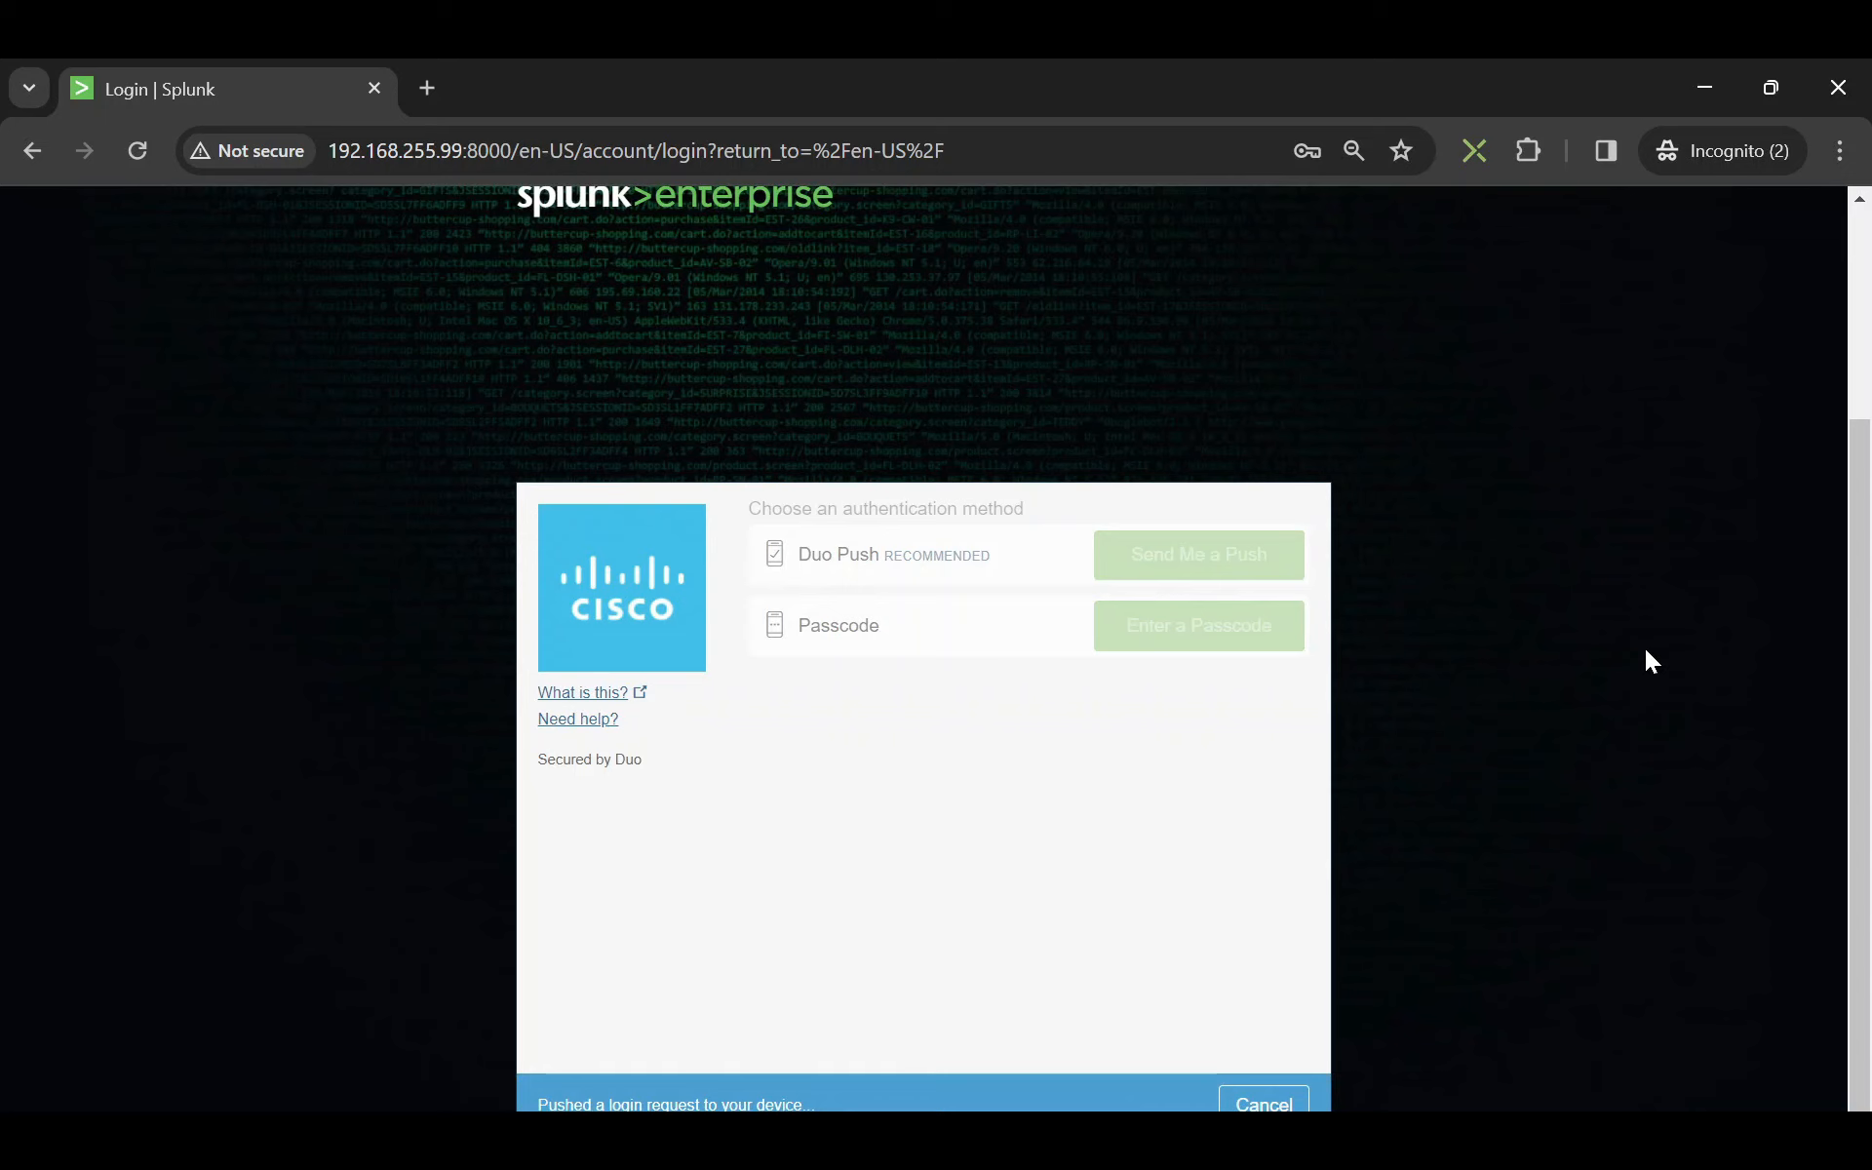
pyautogui.hotkey('alt', 'Tab')
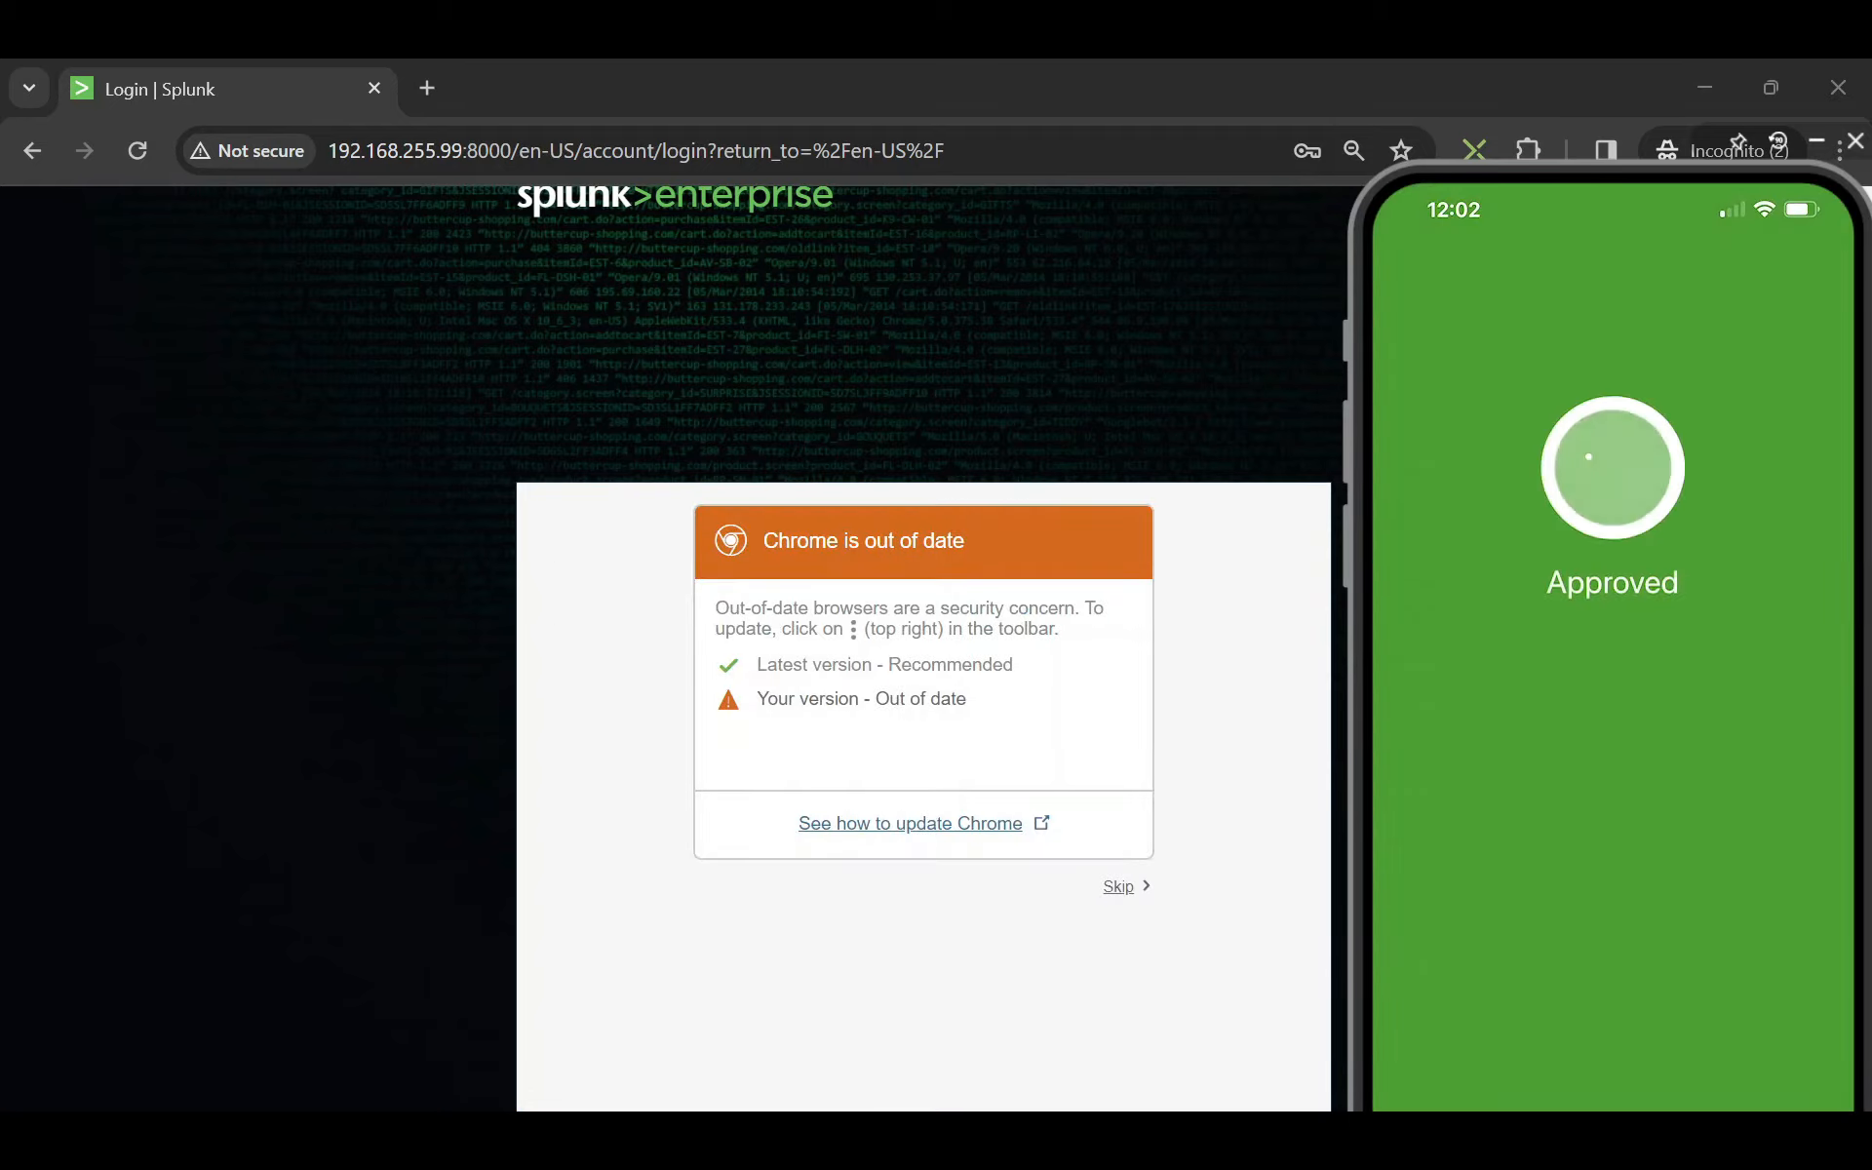
pyautogui.click(1119, 886)
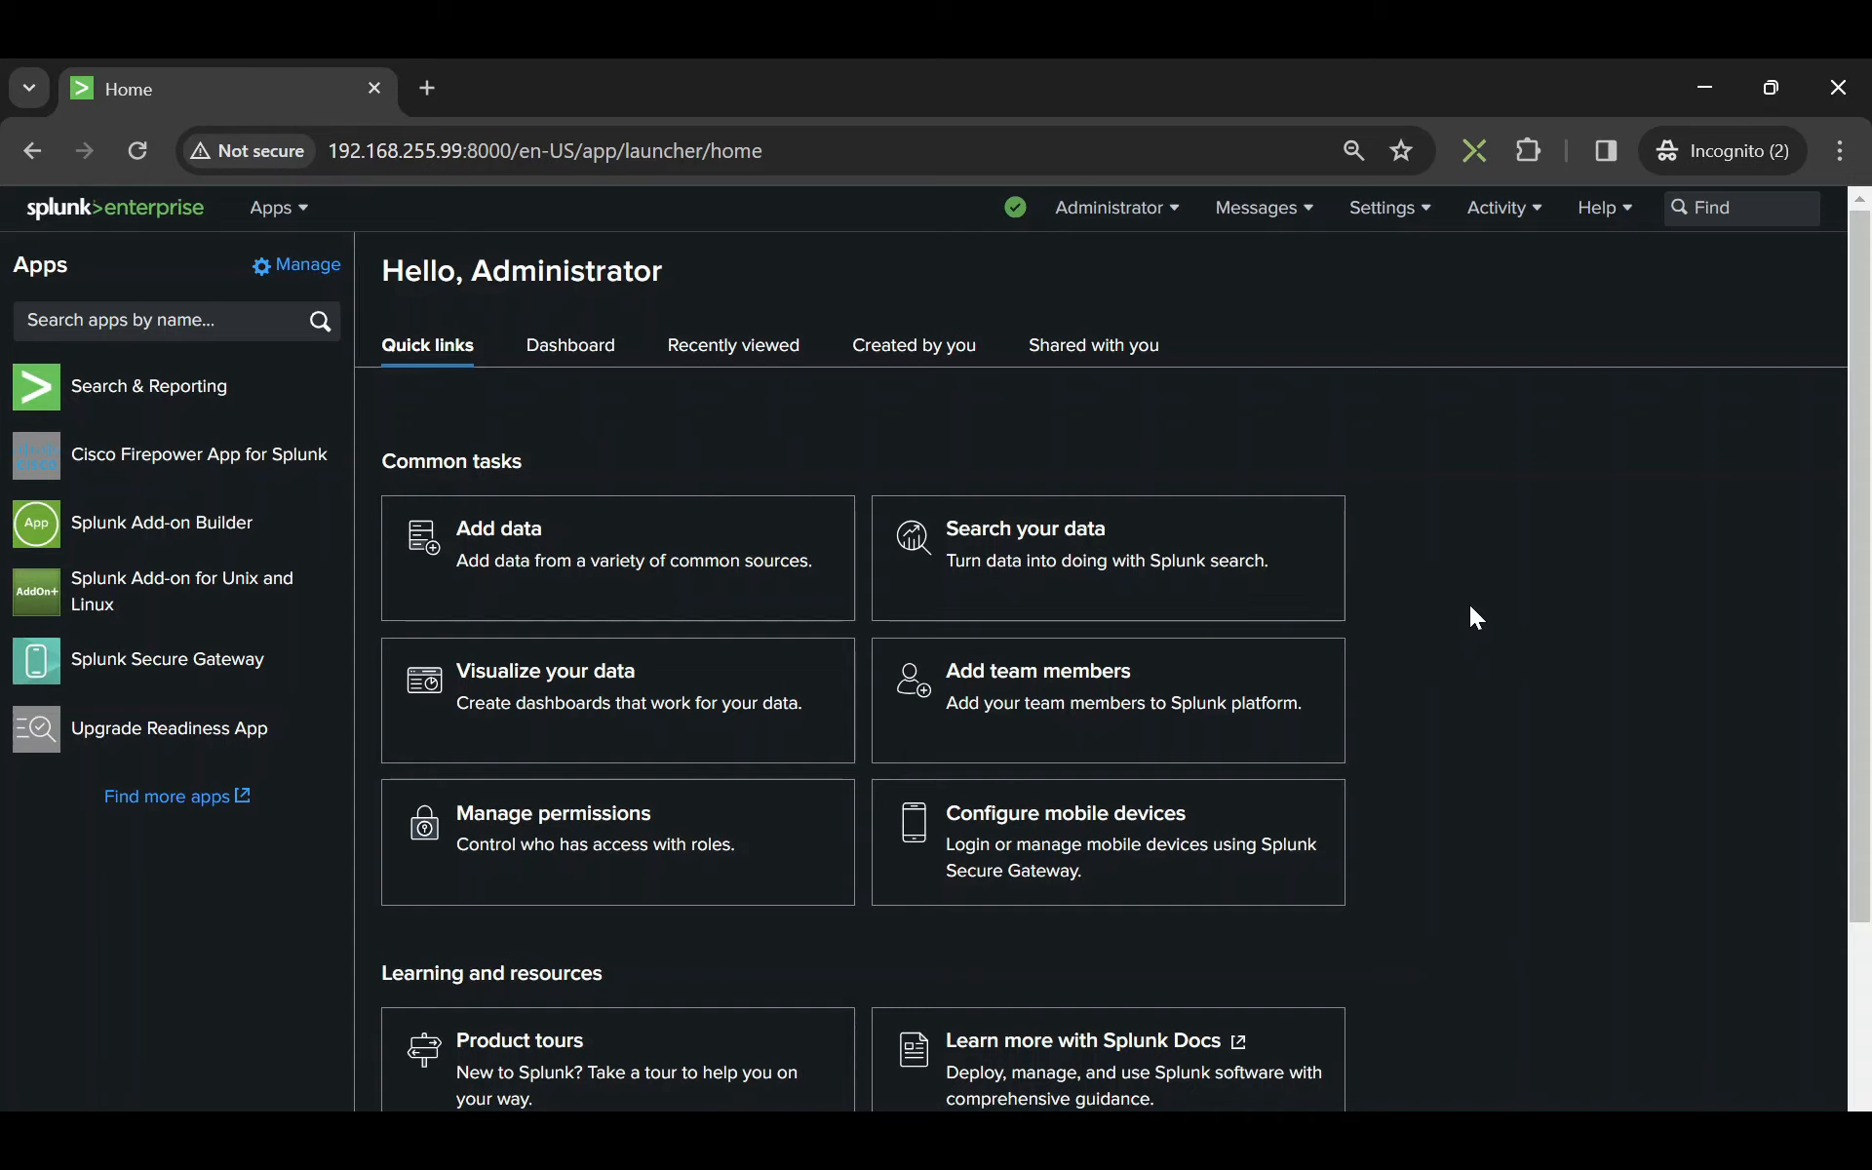
pyautogui.click(173, 408)
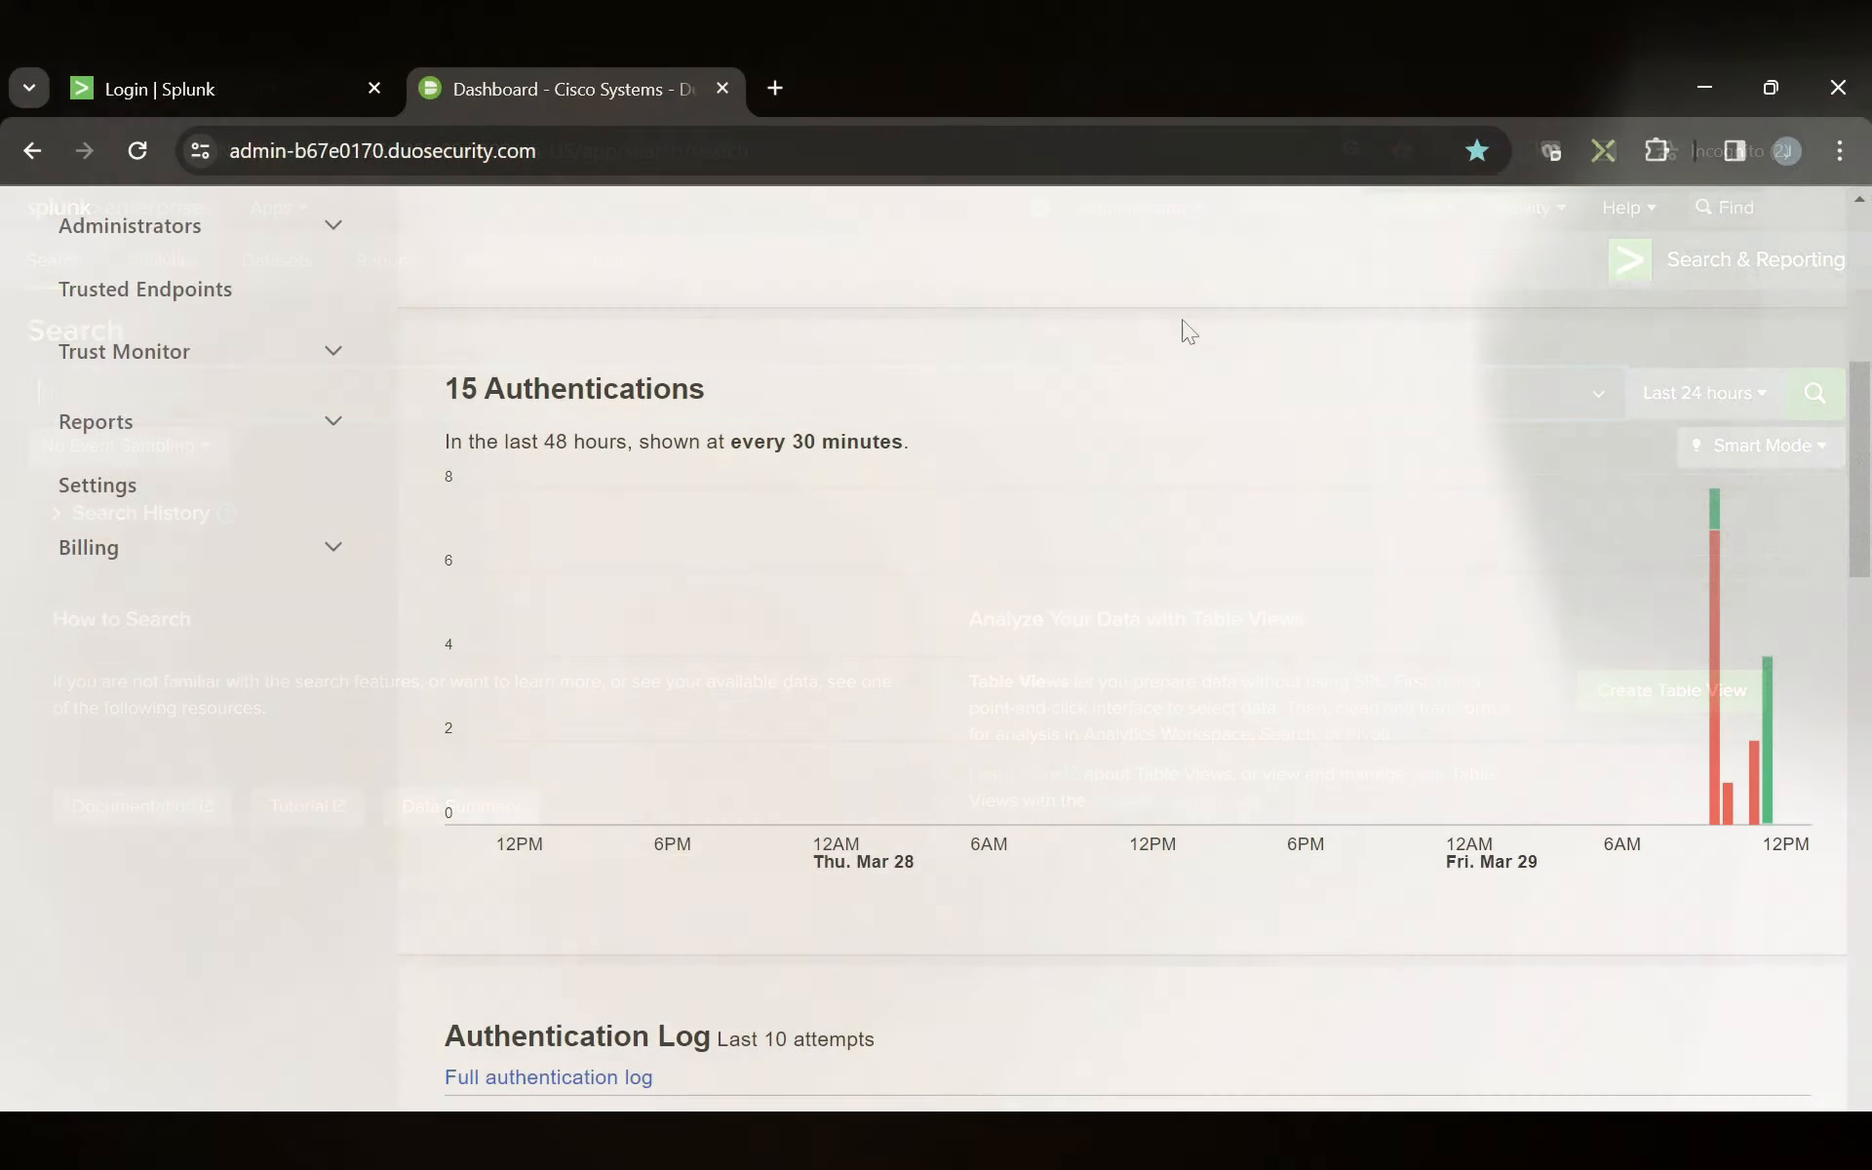
pyautogui.scroll(-4, 1184, 328)
pyautogui.scroll(-2, 1185, 331)
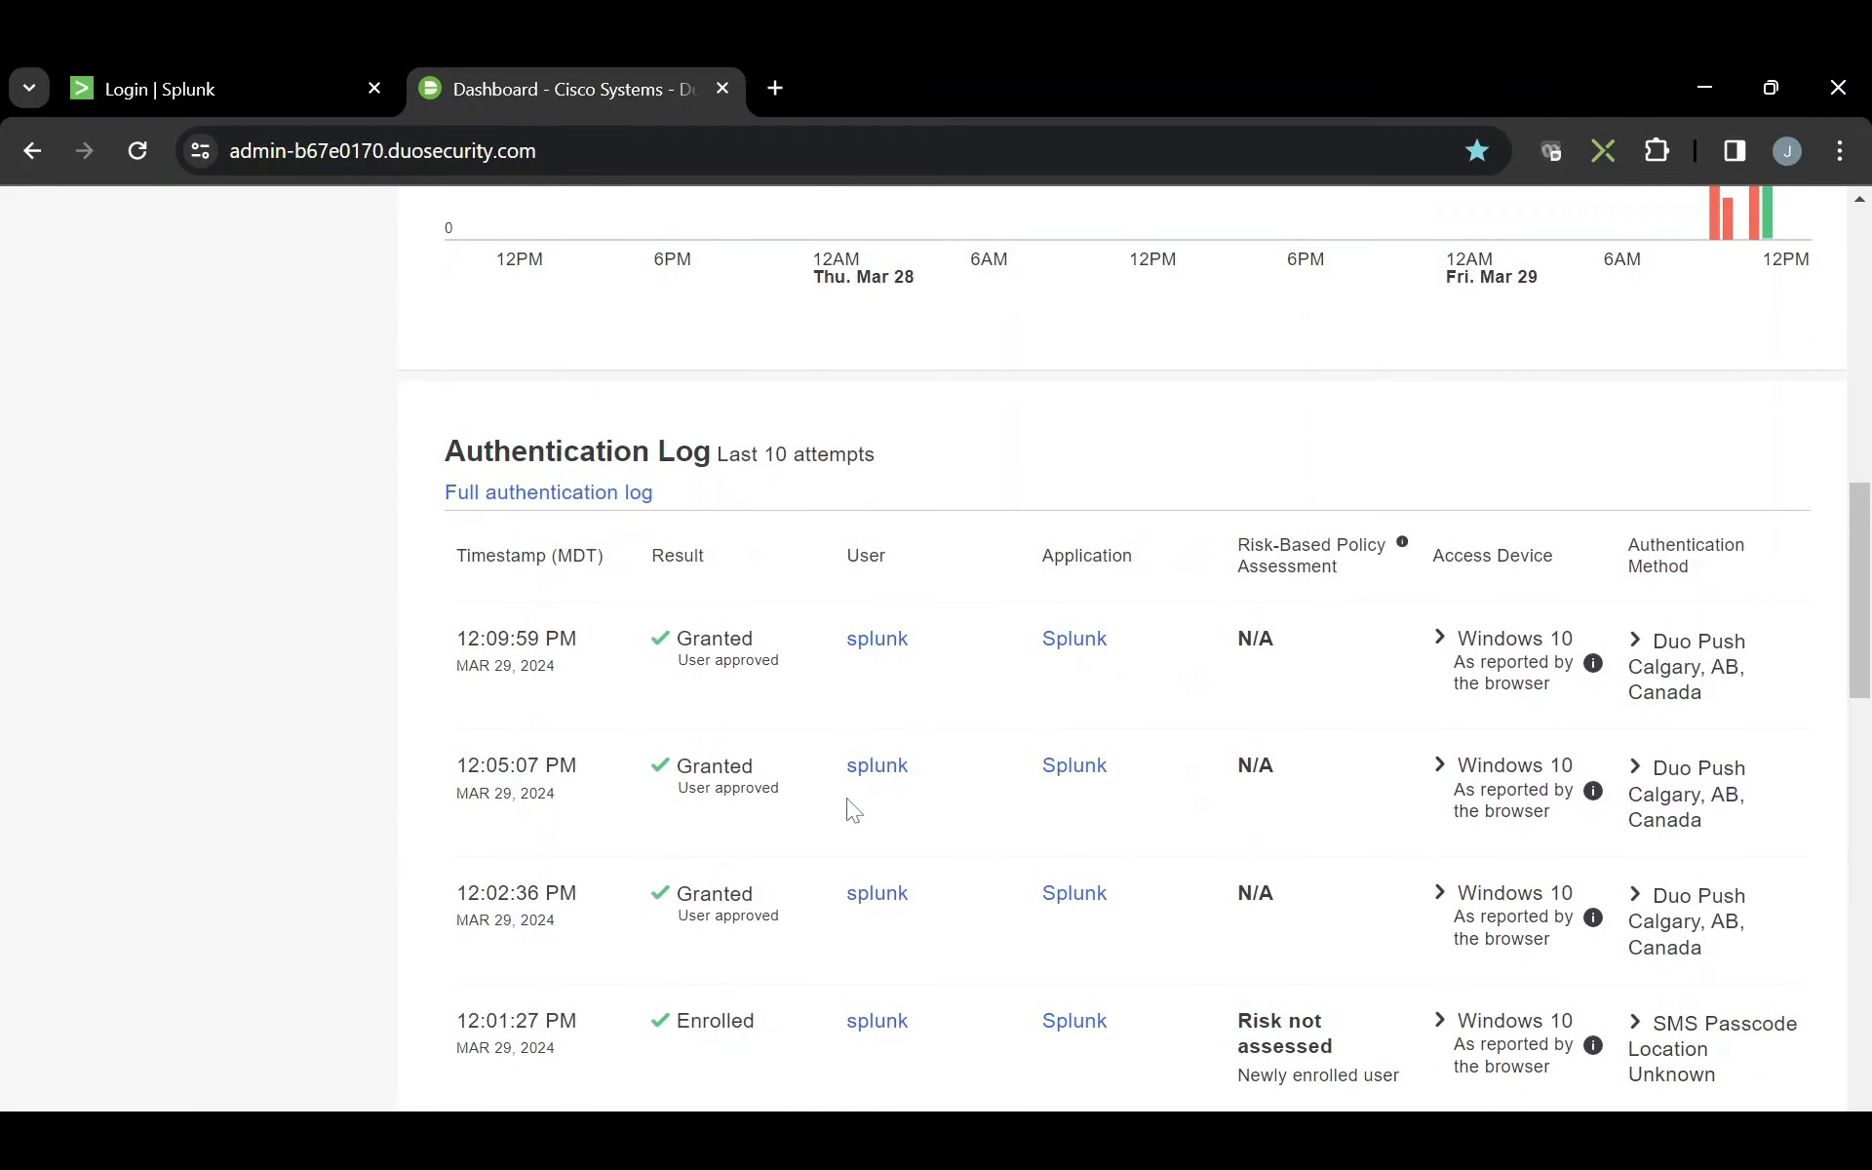